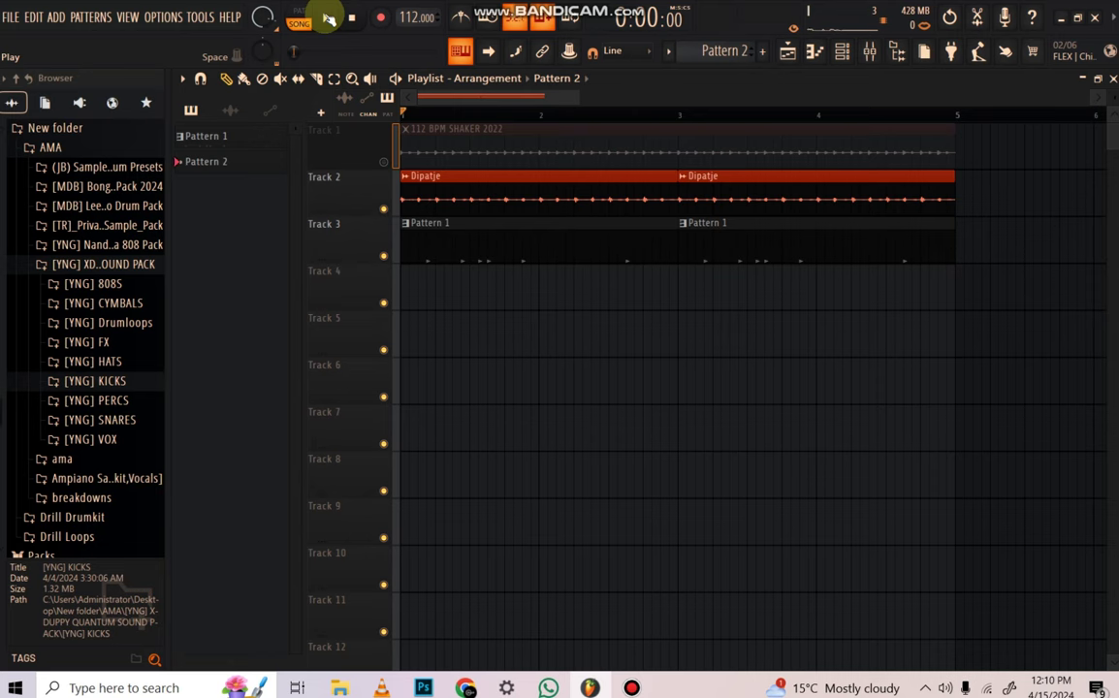
Play back the current arrangement from the start, then stop it
left_click(328, 18)
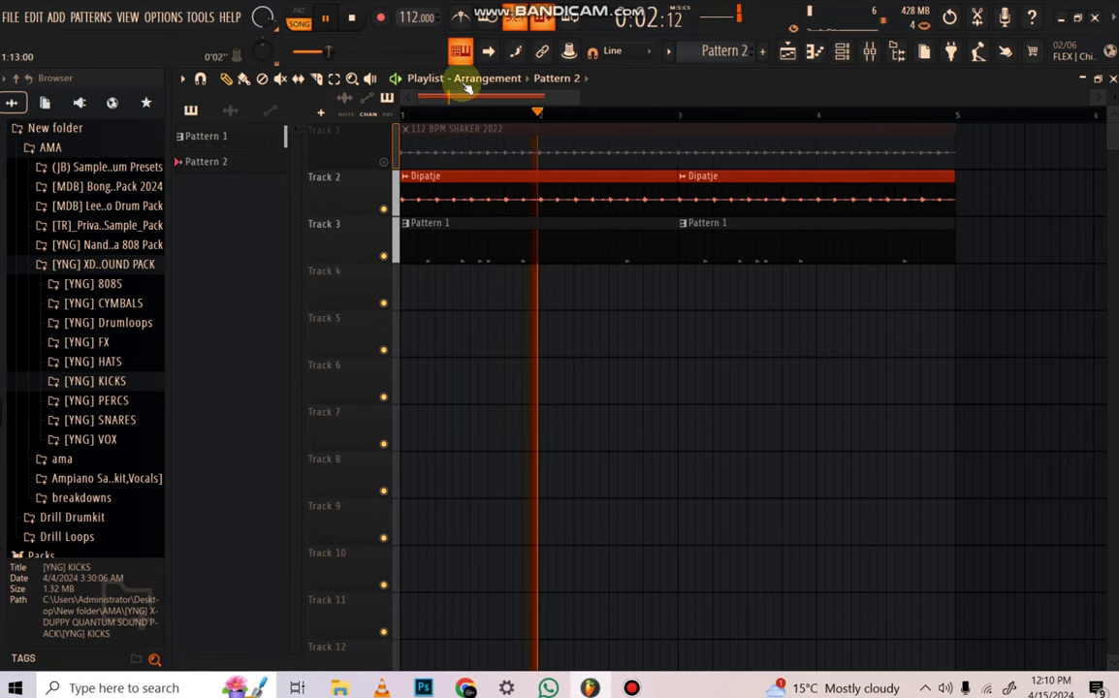
left_click(354, 19)
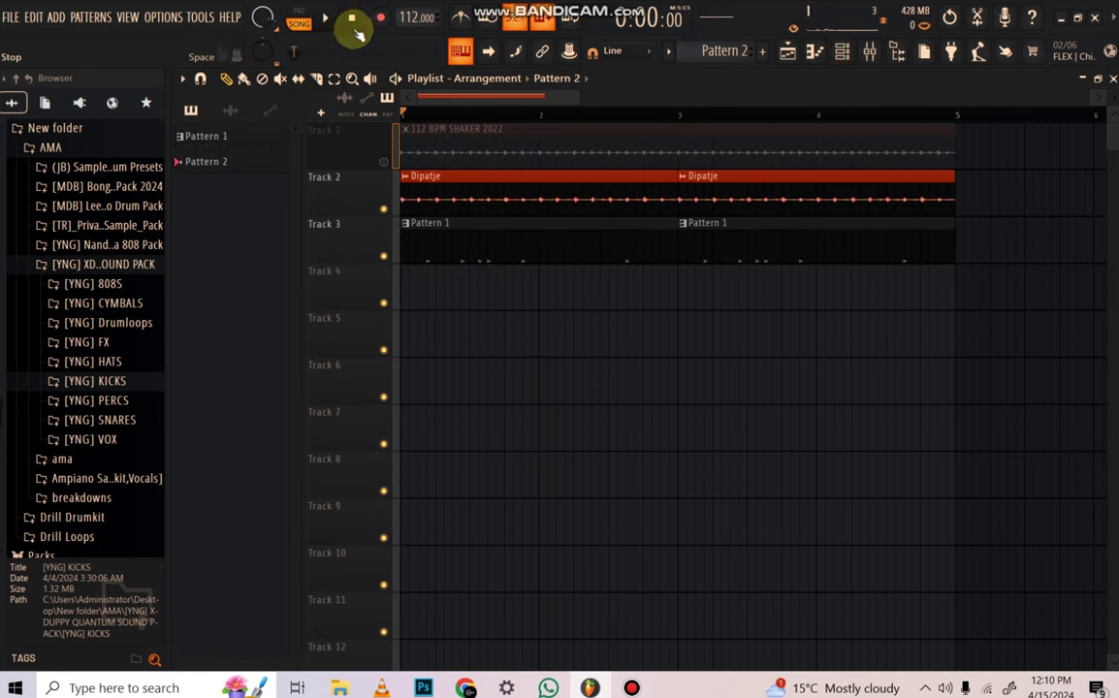
Add a Purity synth channel and load the Tremolo Signal preset from the Slow Synth category
left_click(841, 51)
left_click(349, 327)
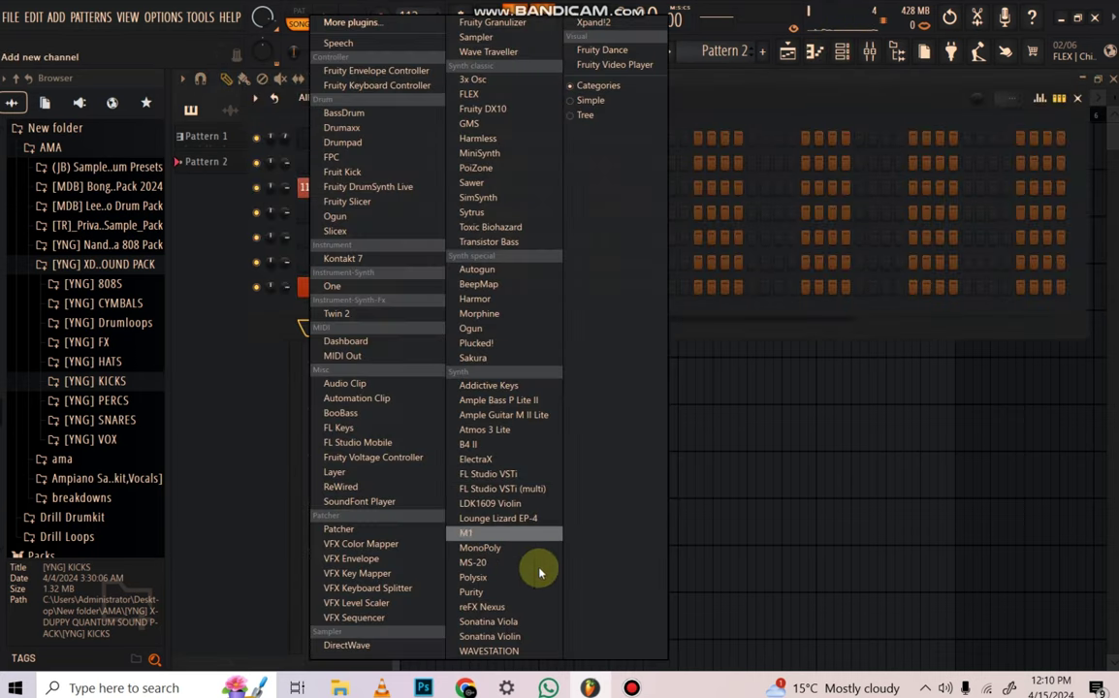
left_click(489, 592)
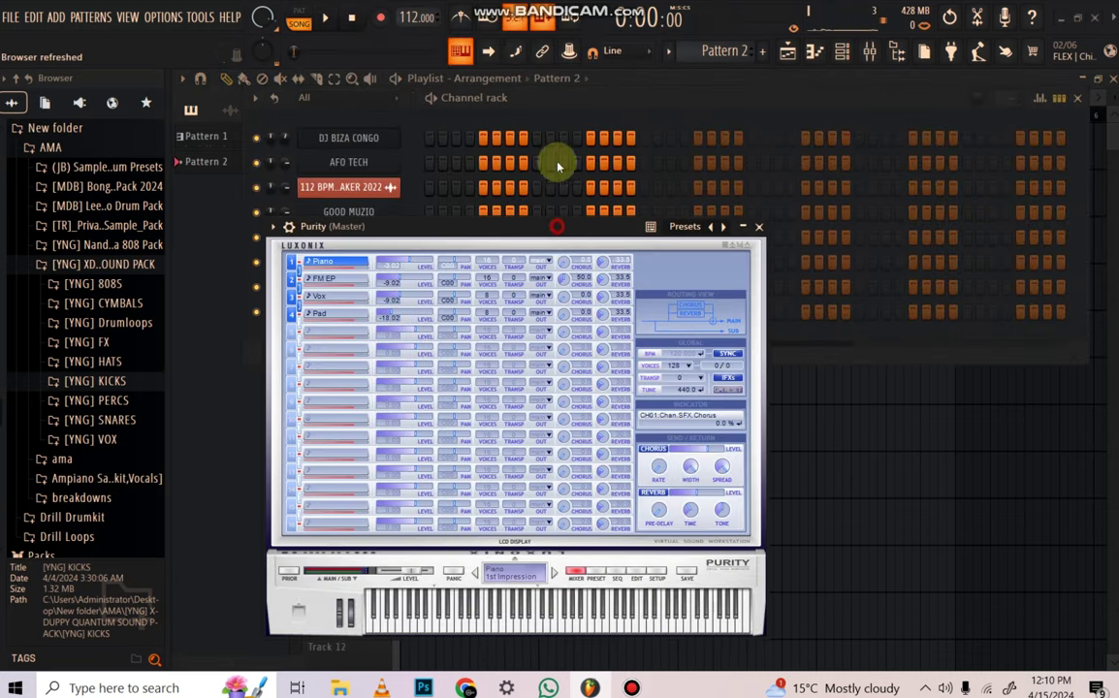
left_click_drag(557, 226, 556, 129)
left_click(599, 474)
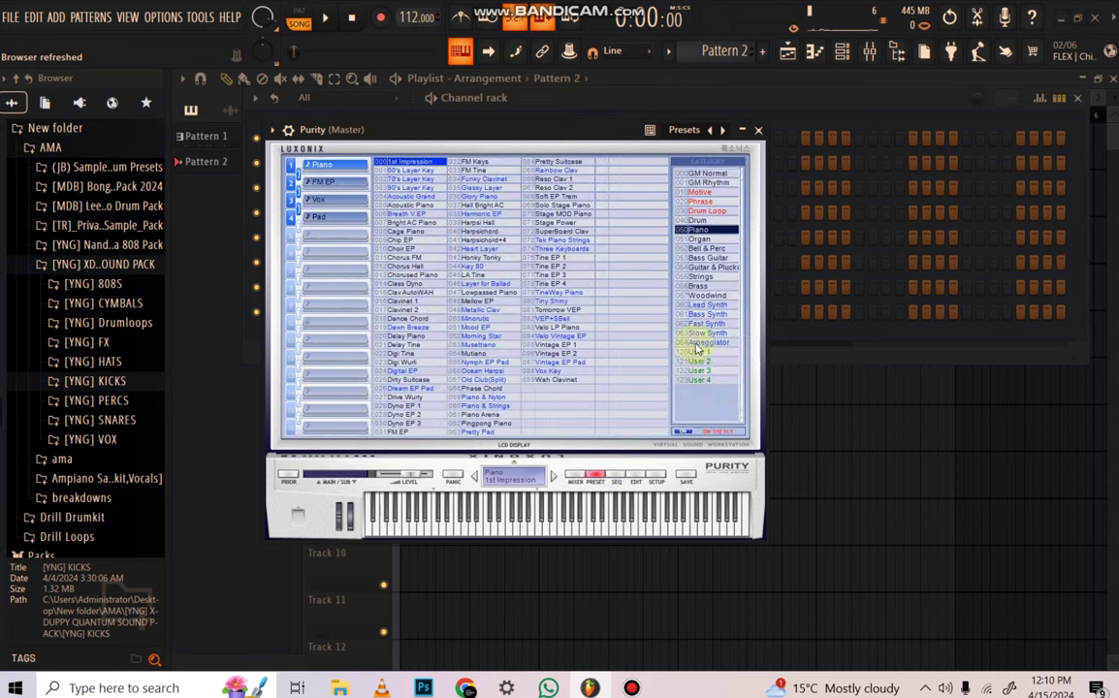
left_click(706, 334)
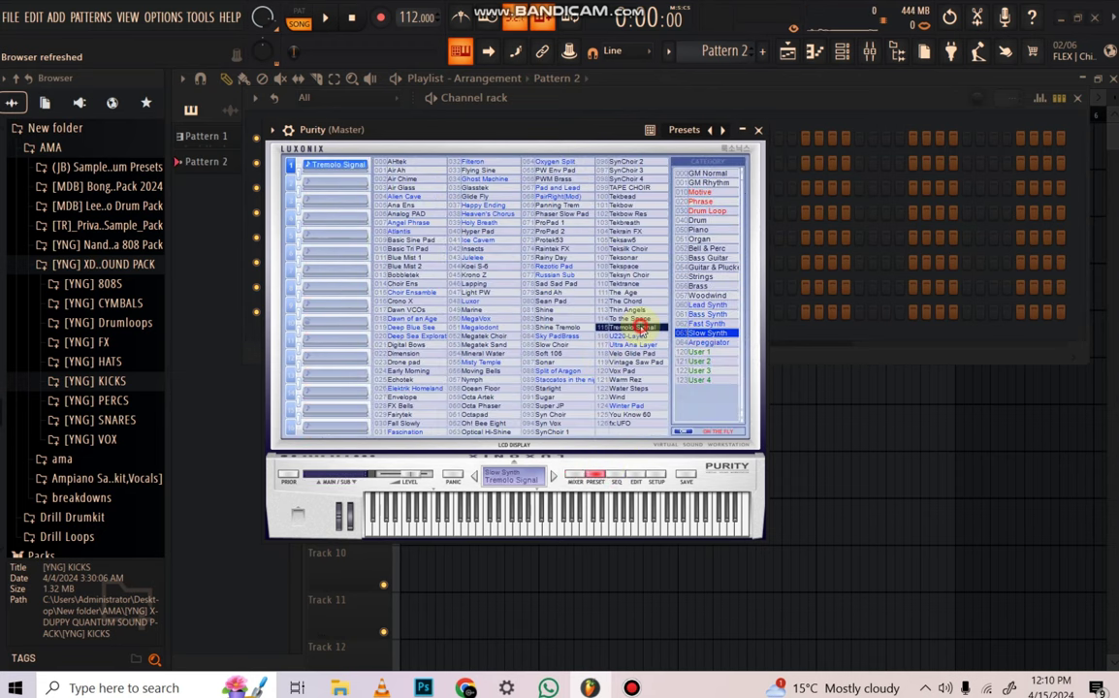
Draw a four-bar D#4, F#4 and G#4 chord from bar 1 in Purity's piano roll
left_click(811, 51)
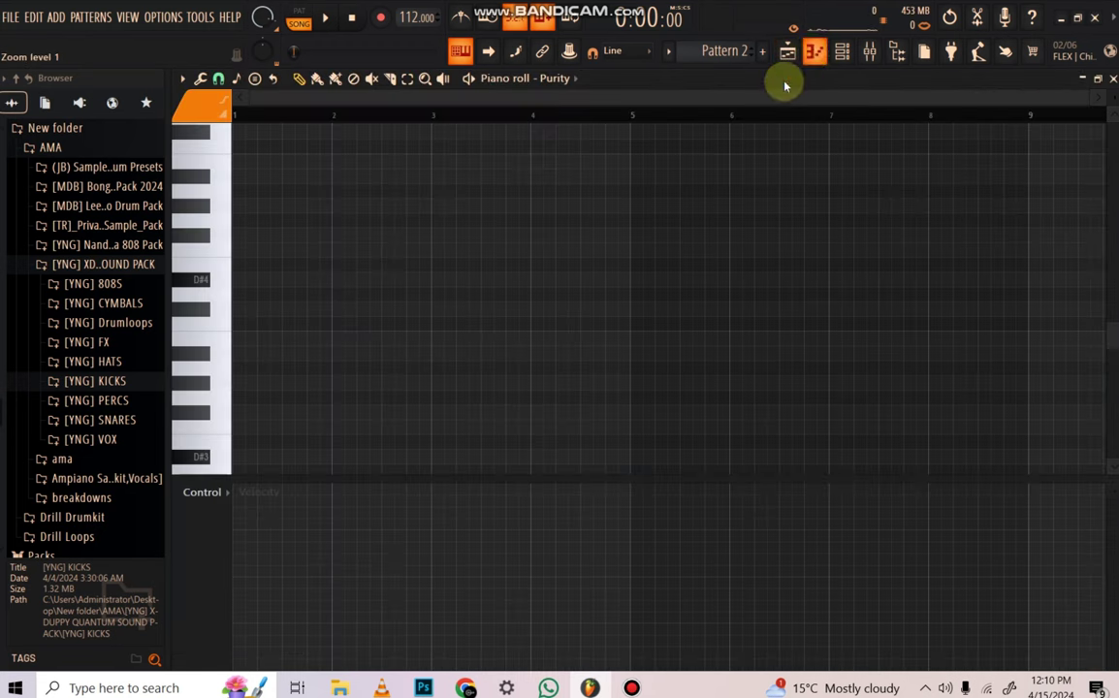
left_click(244, 279)
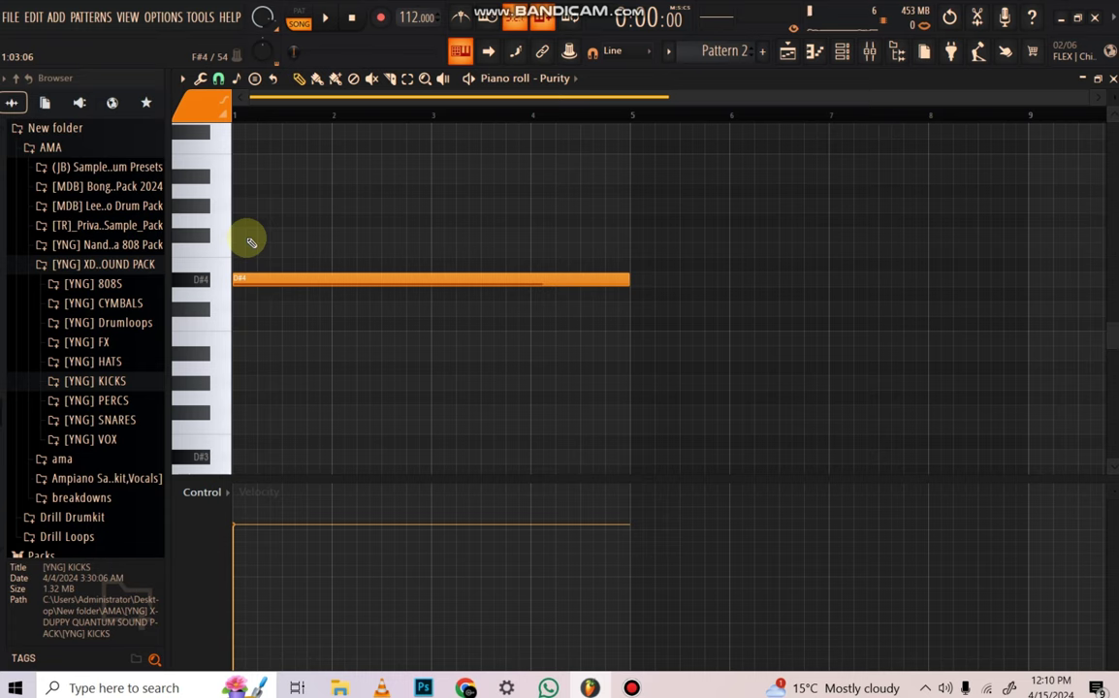
left_click(245, 236)
left_click(243, 204)
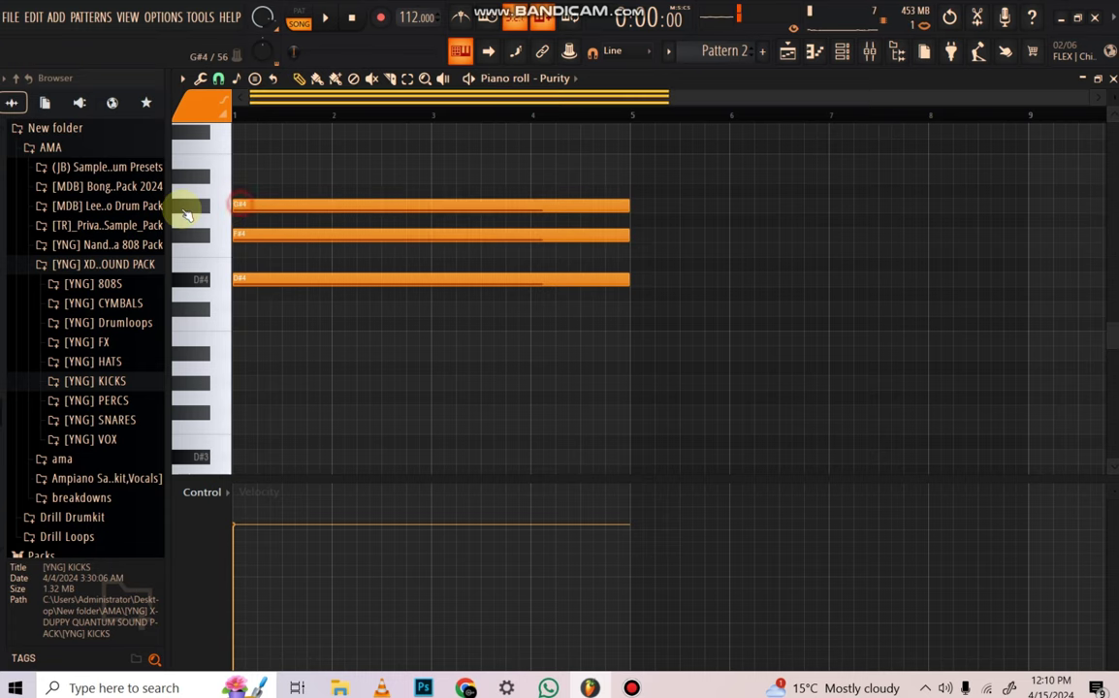
Place Pattern 2 on Track 4 of the playlist at bar 1 and return to its piano roll
left_click(787, 51)
left_click(427, 286)
double_click(614, 294)
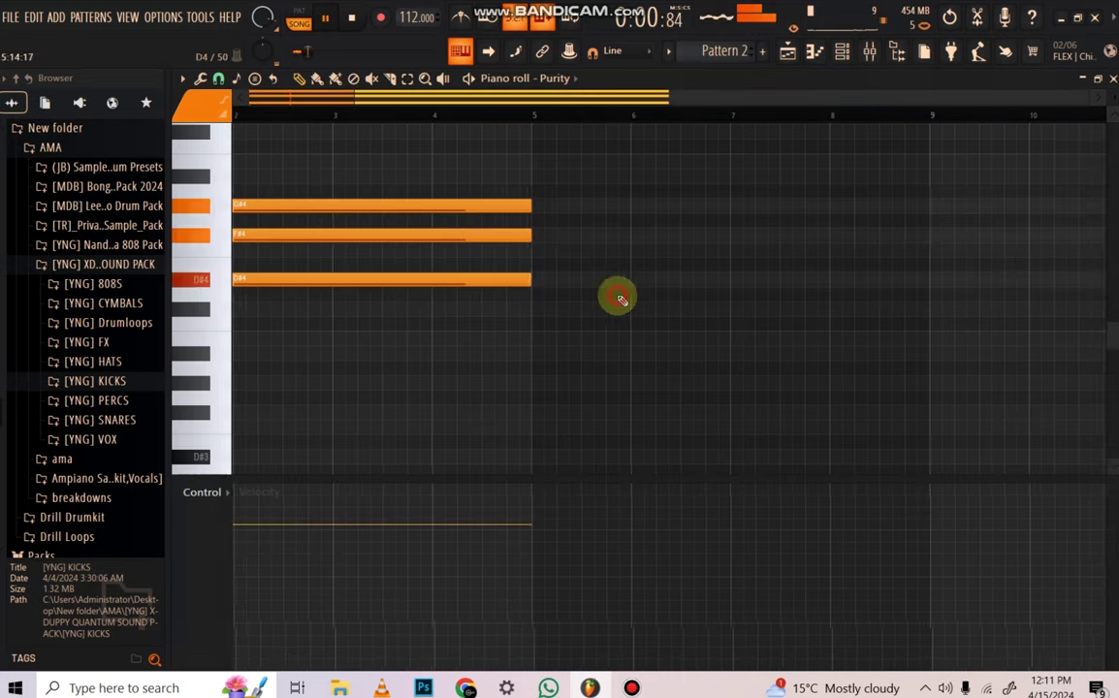
Move the chord's G#4 note down to F4 and play the result
left_click_drag(380, 97, 44, 100)
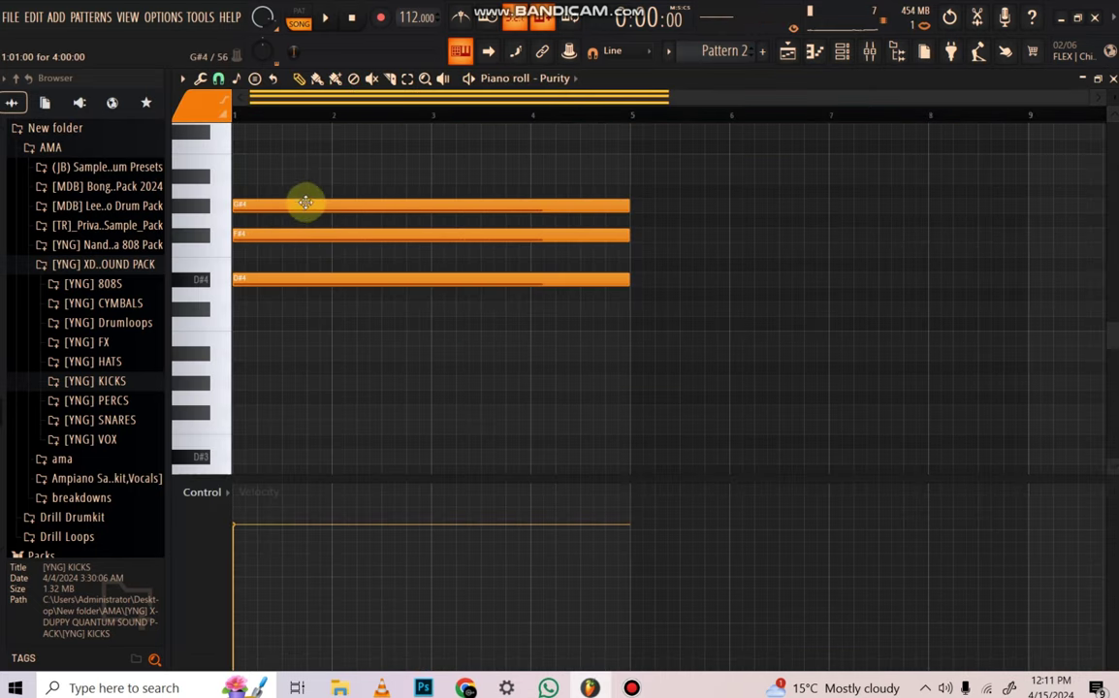
left_click_drag(300, 203, 264, 255)
key("space")
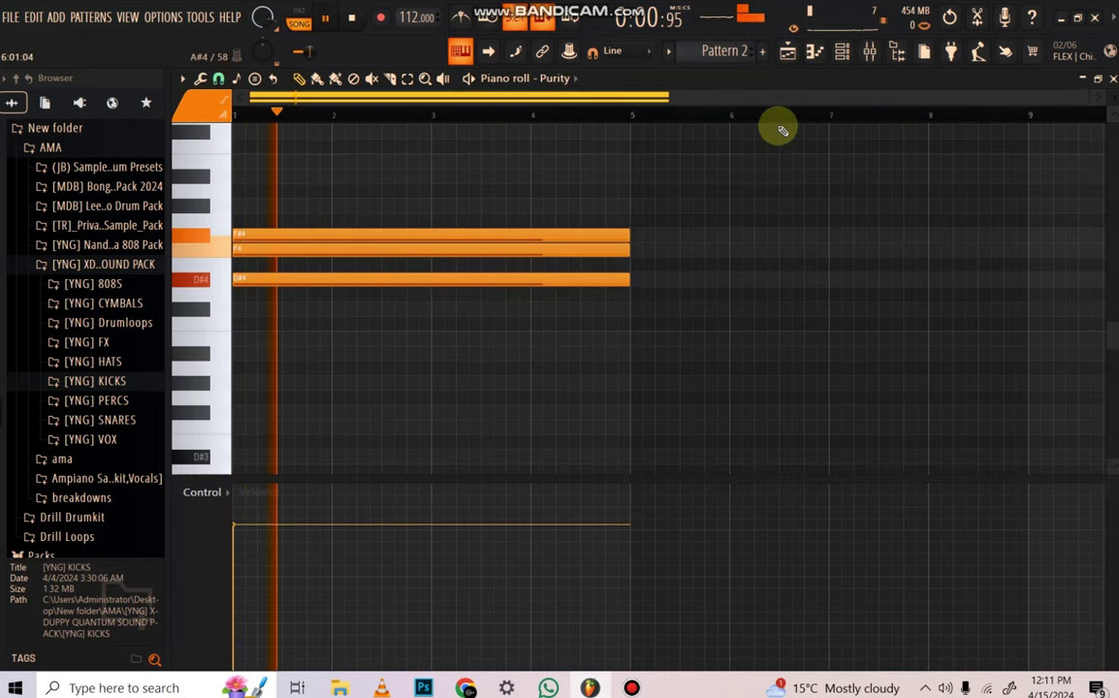
Lower the Purity channel's volume and listen to it with the rest of the arrangement
left_click(842, 51)
key("space")
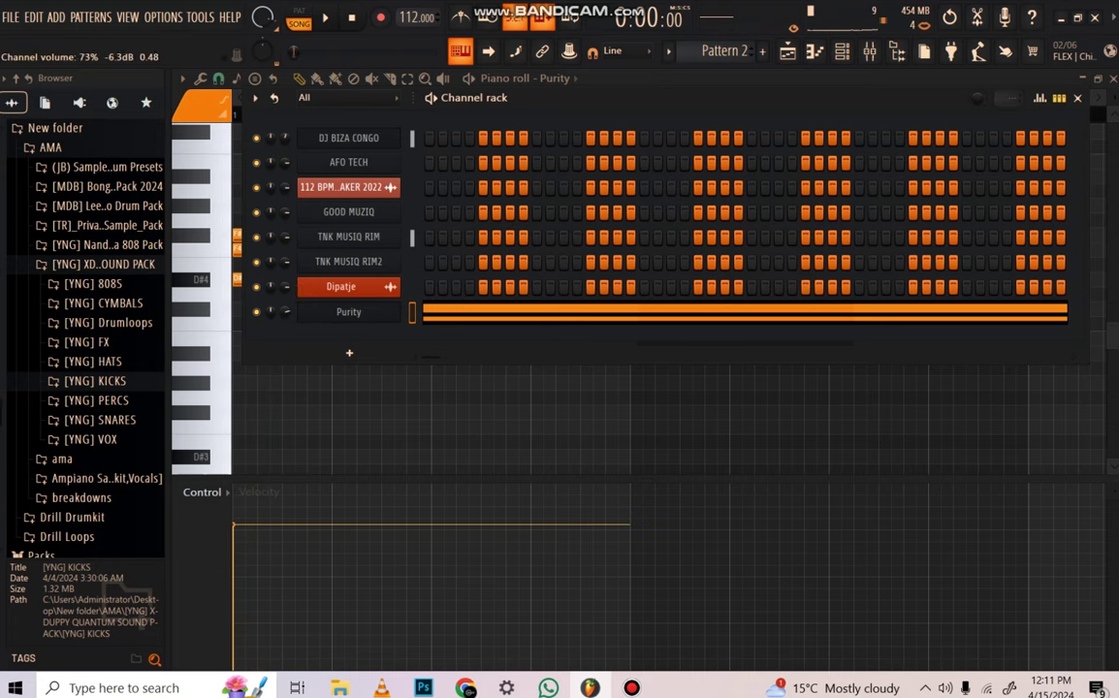
key("space")
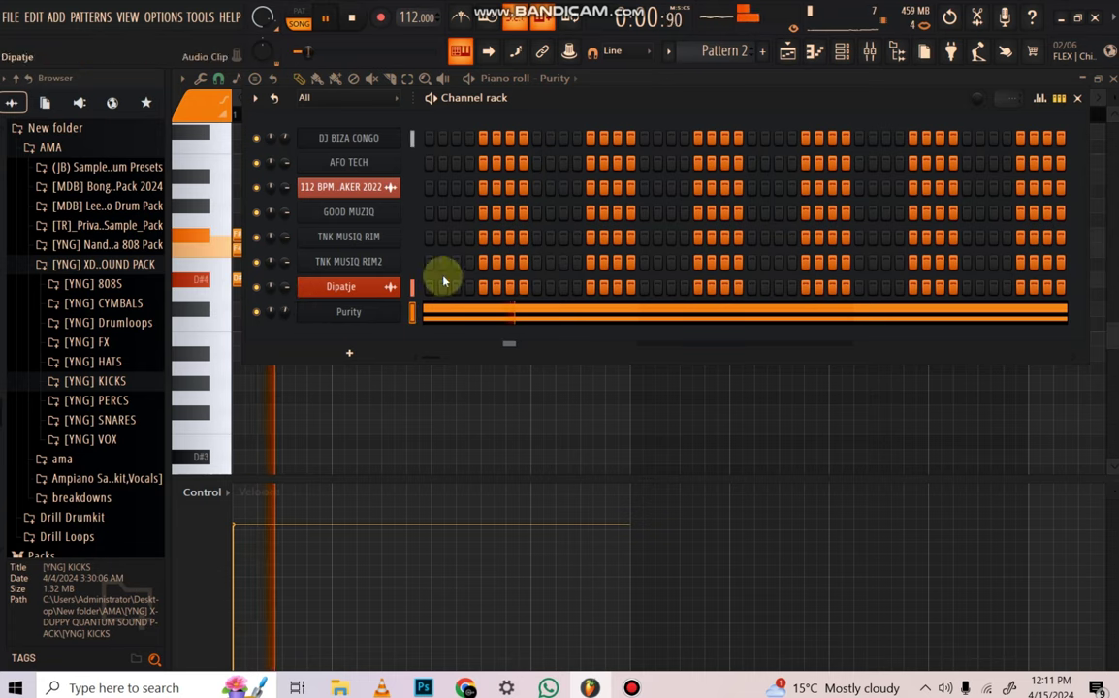
left_click(787, 51)
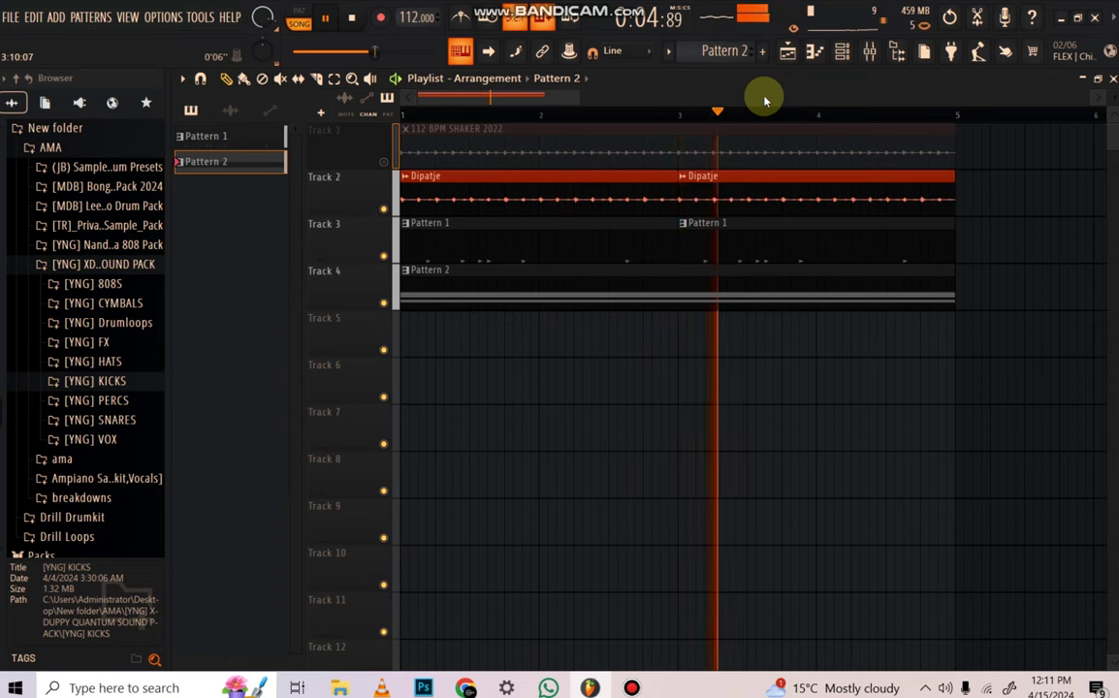
scroll(759, 113, "down", 3)
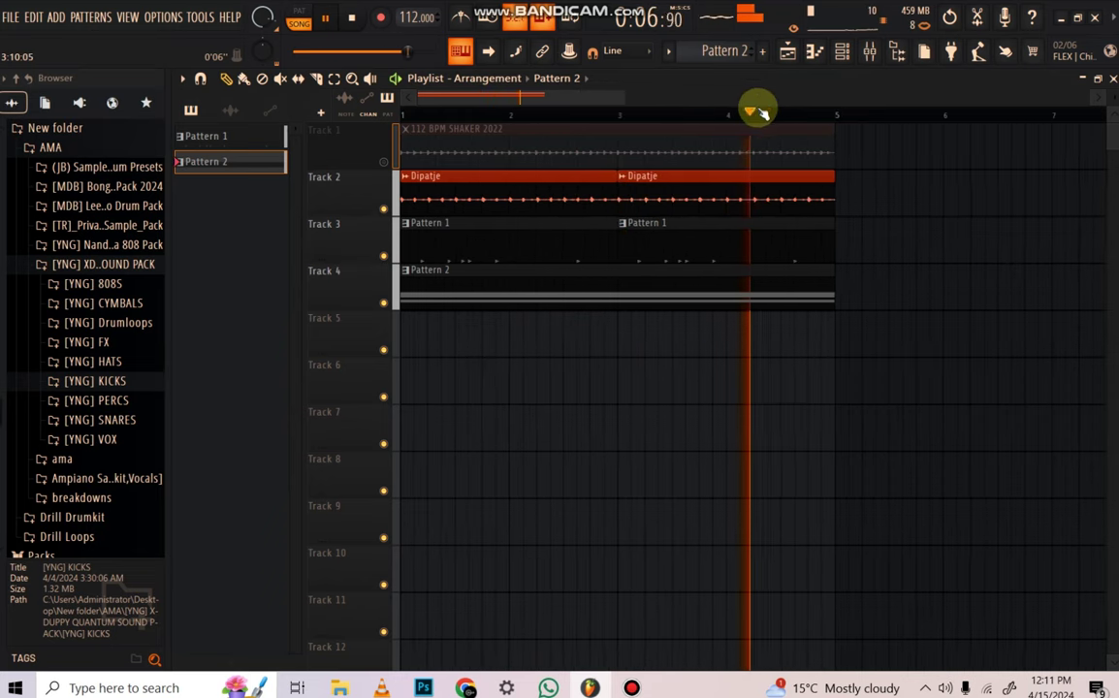
left_click(353, 16)
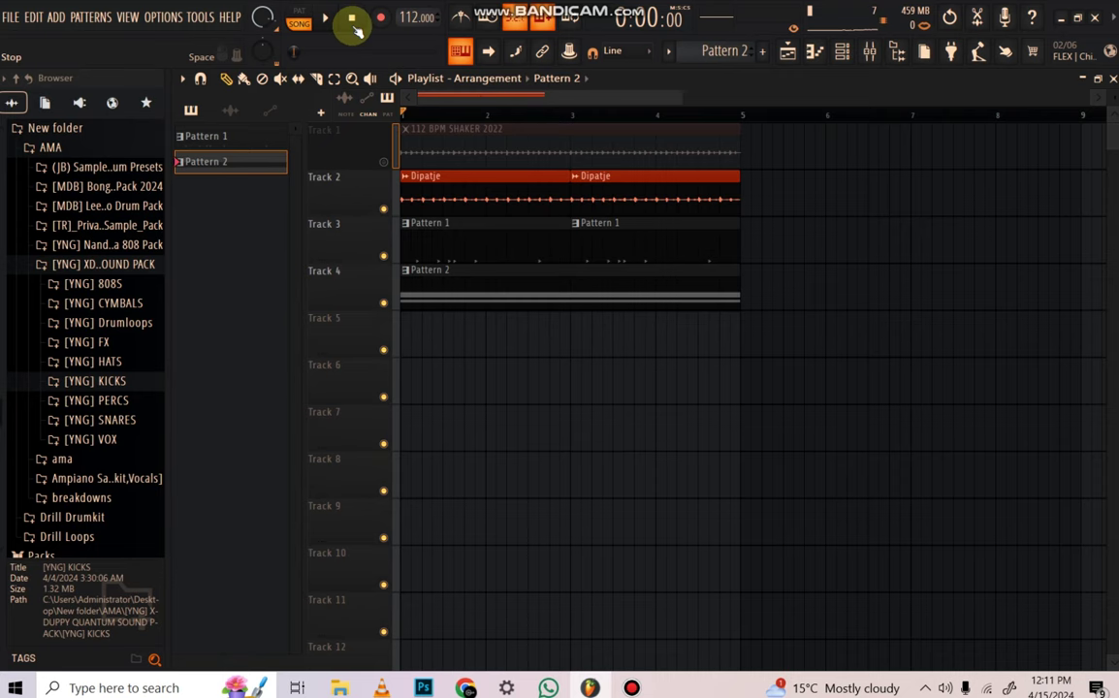
Add a second Purity synth channel to Pattern 2
left_click(839, 53)
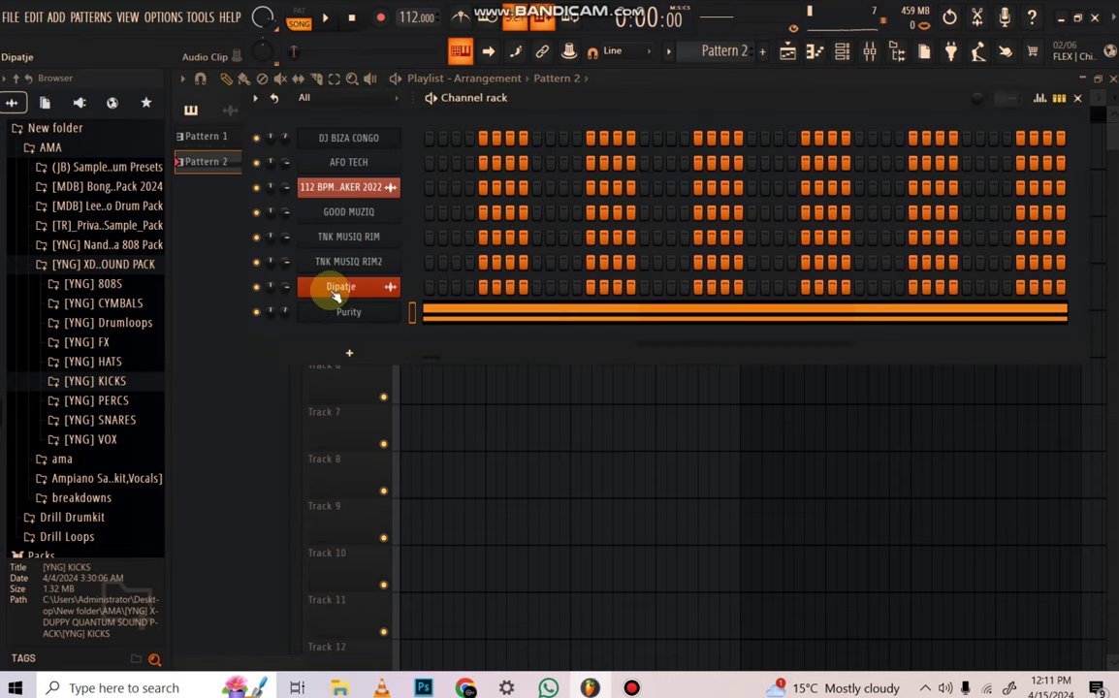
left_click(362, 354)
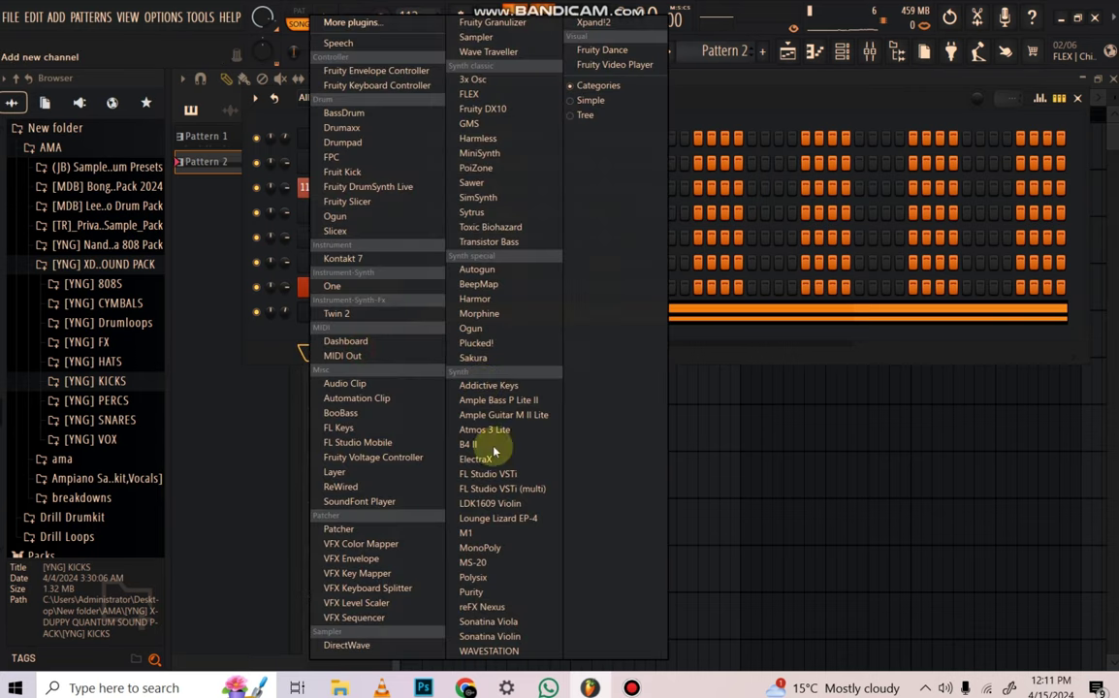
left_click(508, 592)
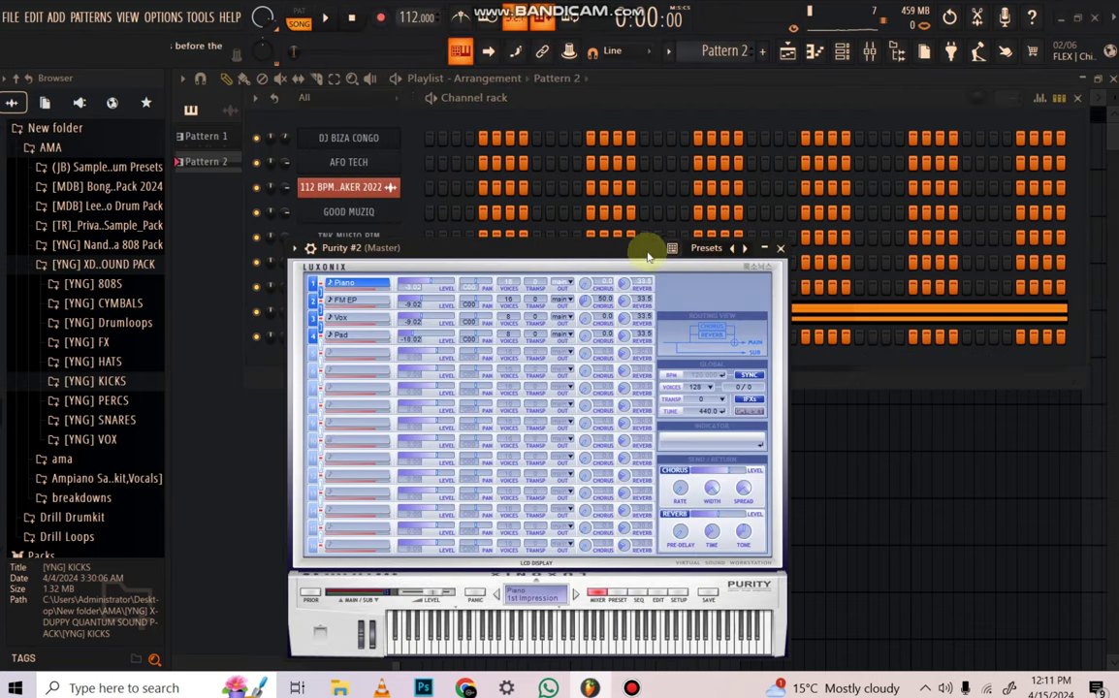
left_click_drag(645, 242, 690, 170)
Load the Pan Flute preset from the Woodwind category in the second Purity and open its piano roll
left_click(714, 154)
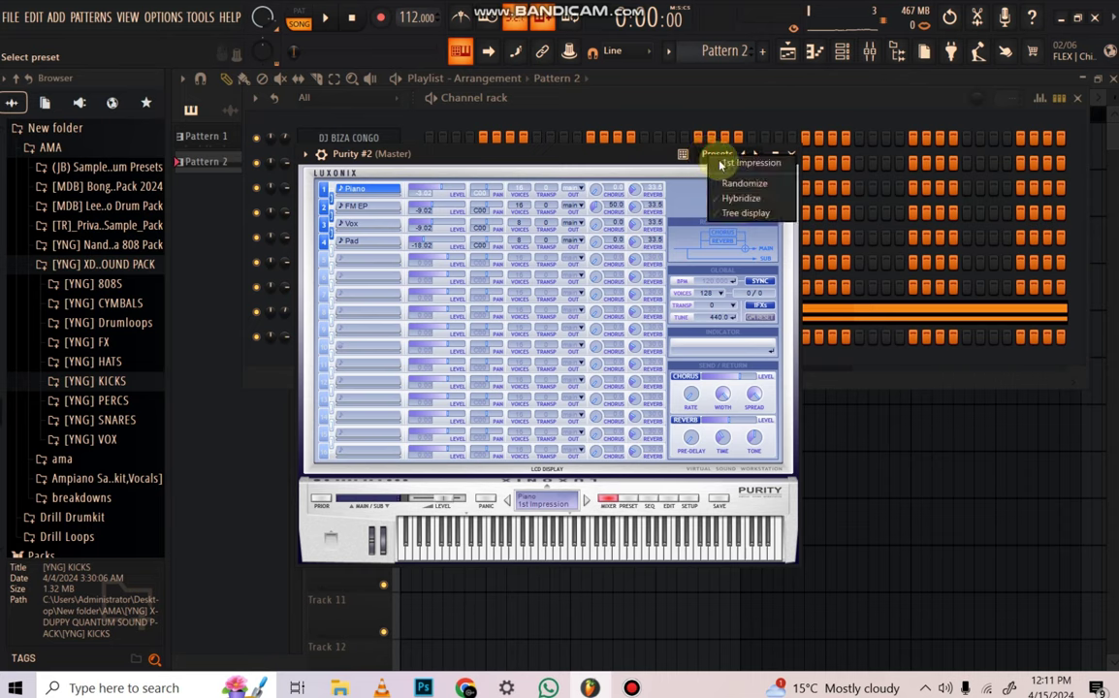
left_click(576, 150)
left_click(630, 503)
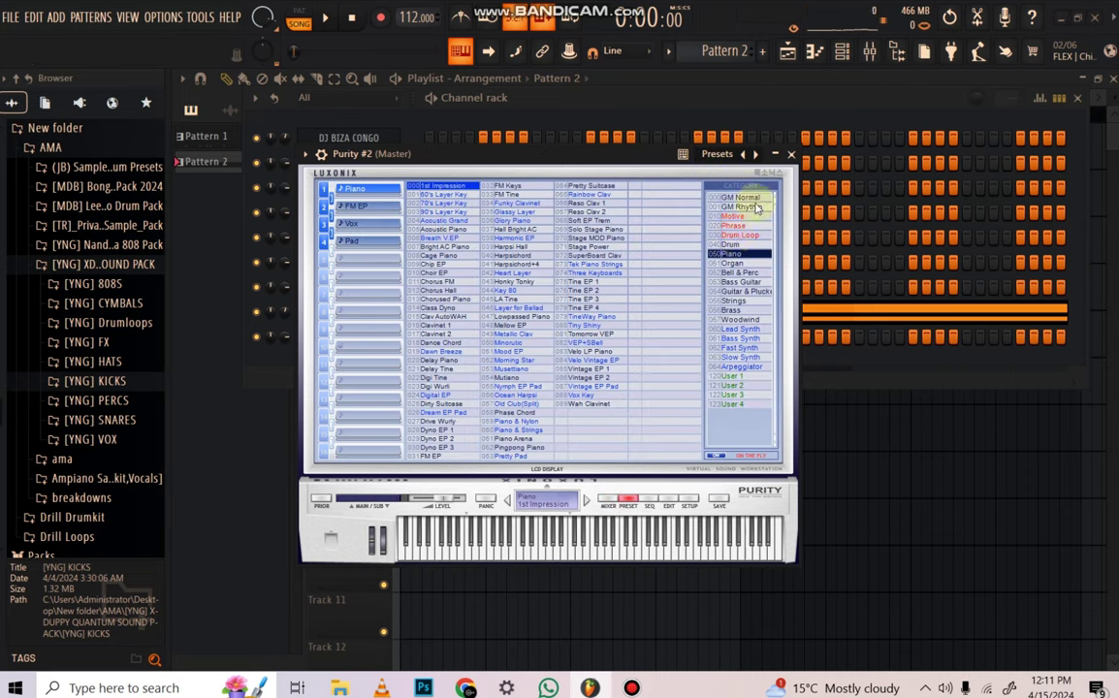
left_click(740, 320)
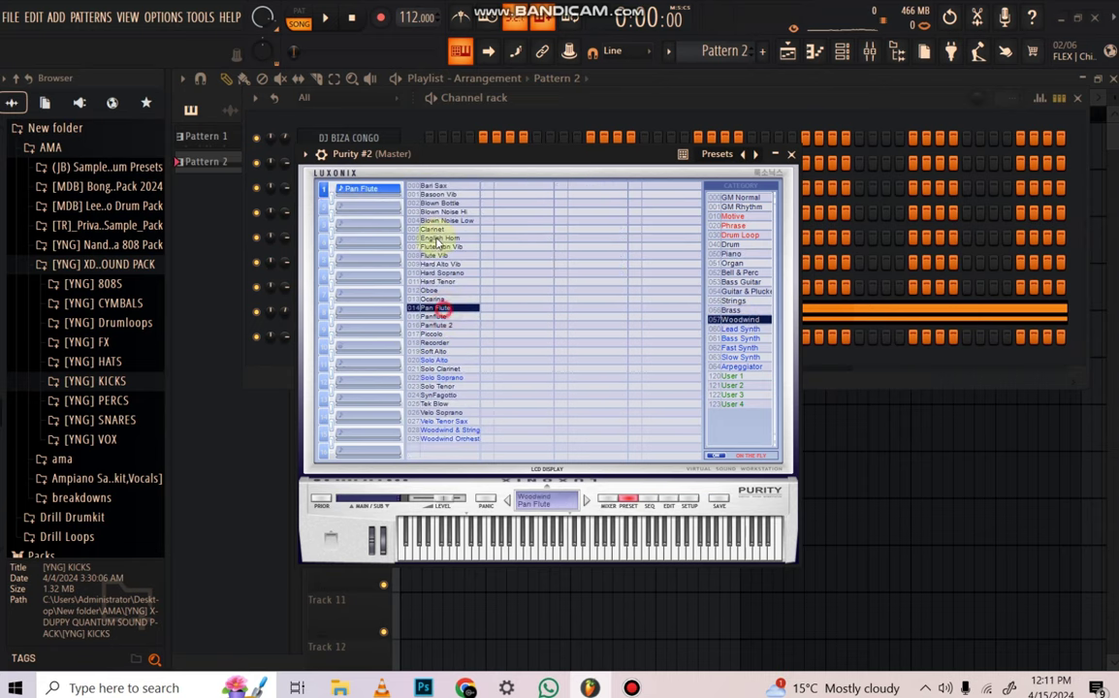
left_click_drag(422, 161, 369, 188)
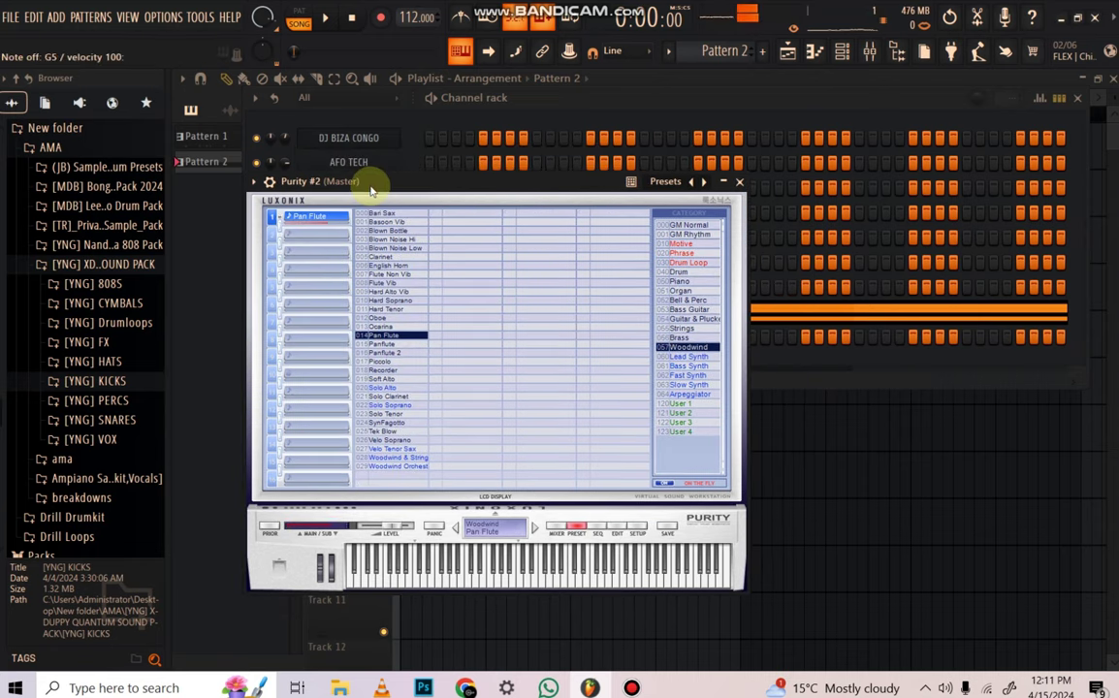
left_click(815, 48)
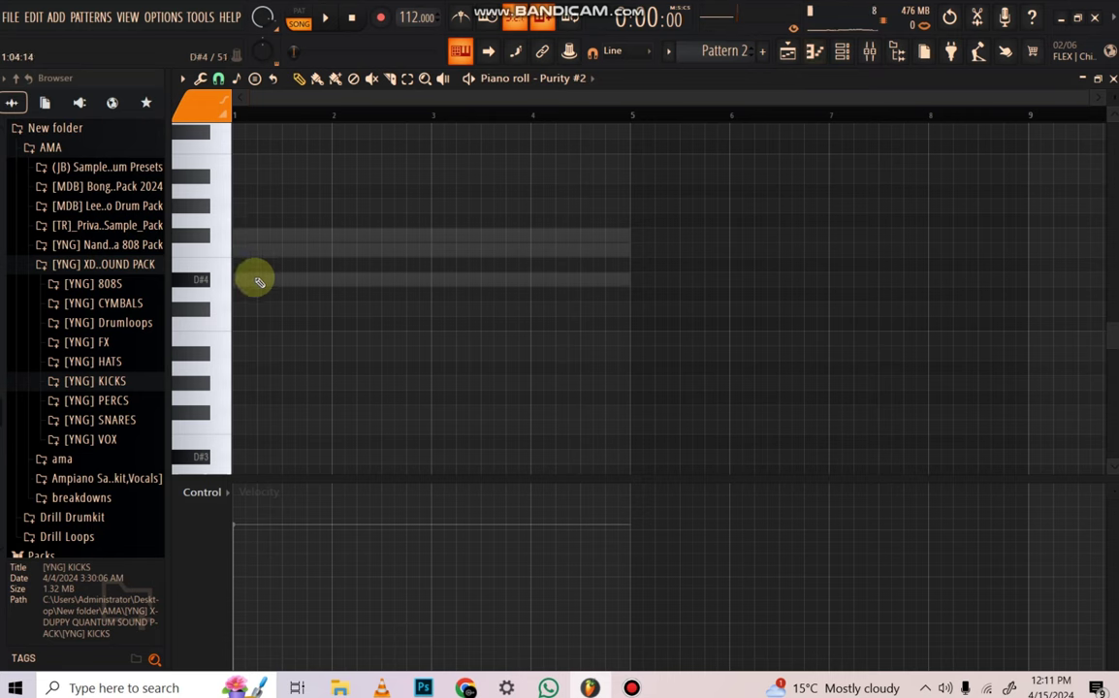
left_click(260, 281)
key("space")
left_click_drag(655, 278, 226, 266)
key("space")
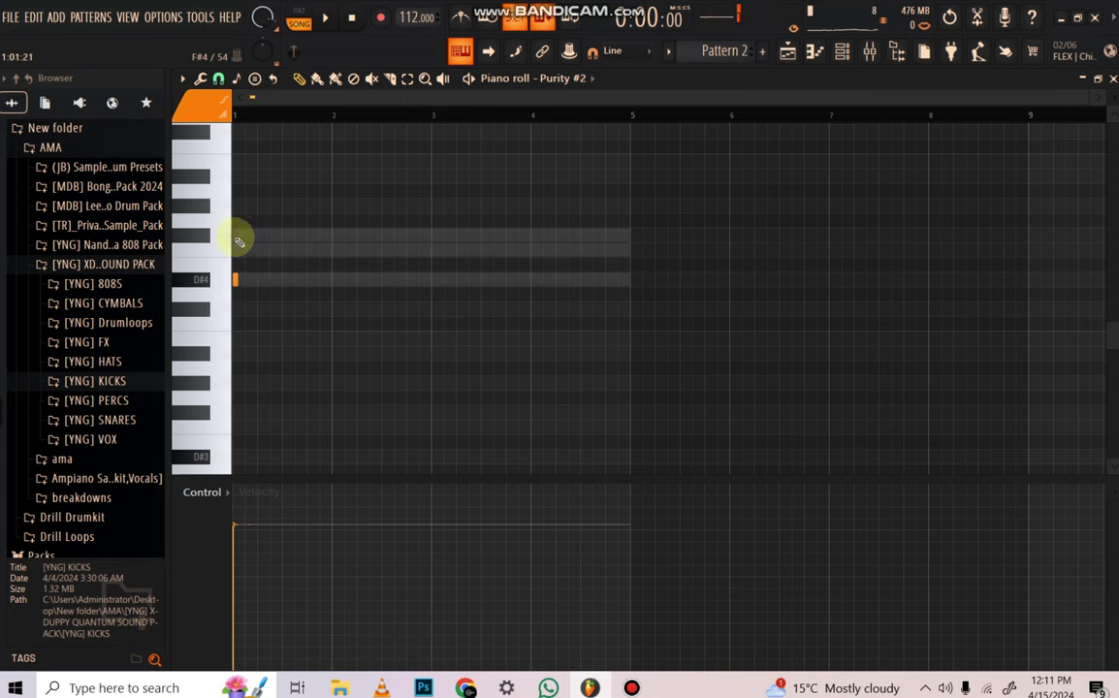
left_click_drag(239, 240, 243, 240)
key("space")
key("space")
right_click(237, 279)
key("space")
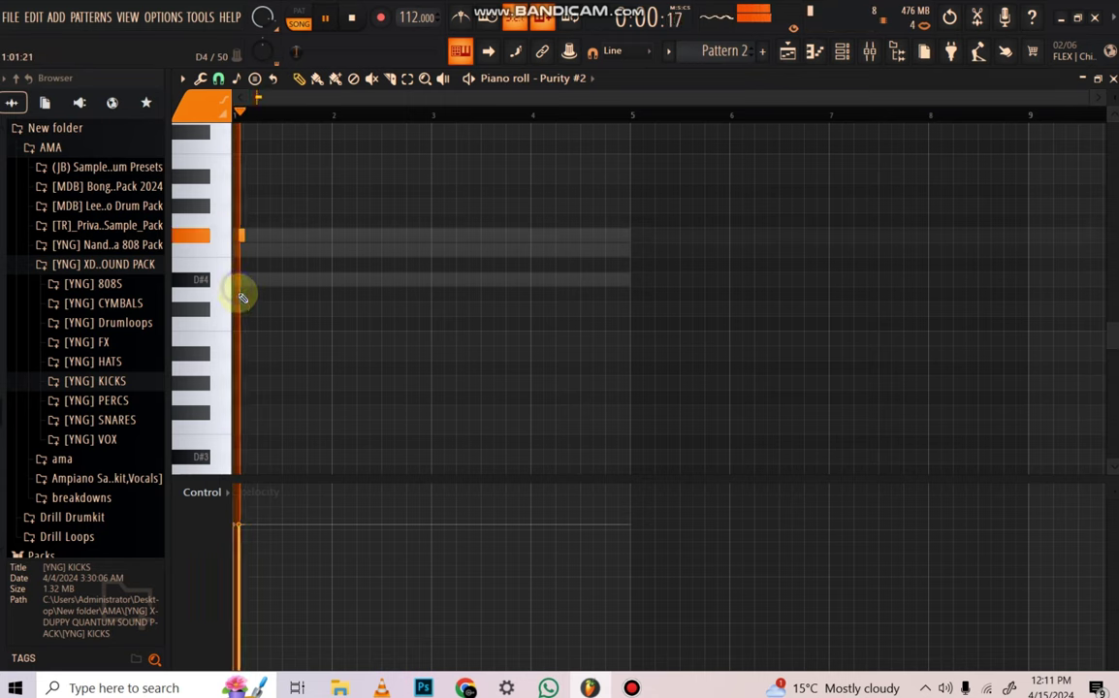
key("space")
right_click(248, 262)
right_click(242, 237)
key("space")
key("space")
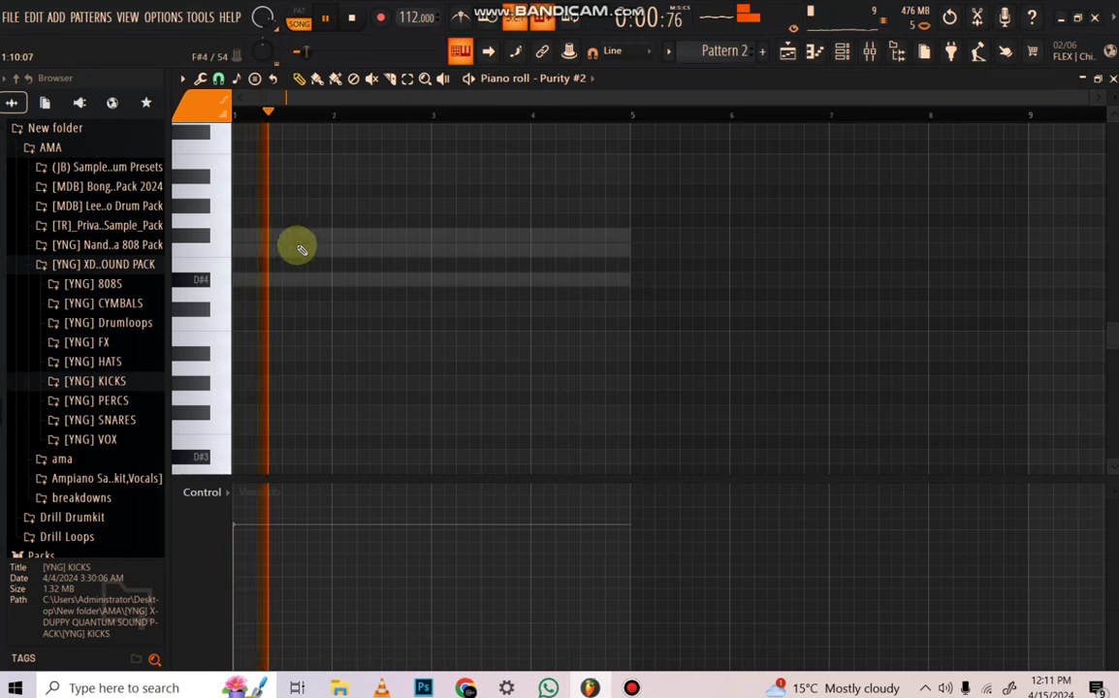
left_click(320, 250)
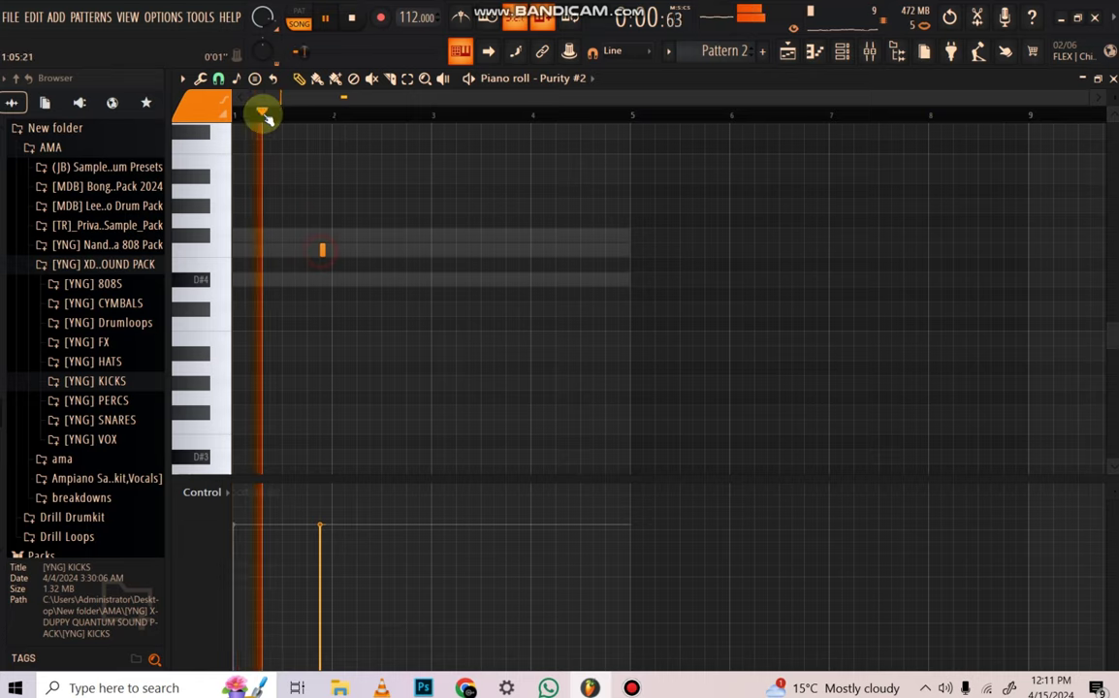
scroll(260, 112, "up", 2)
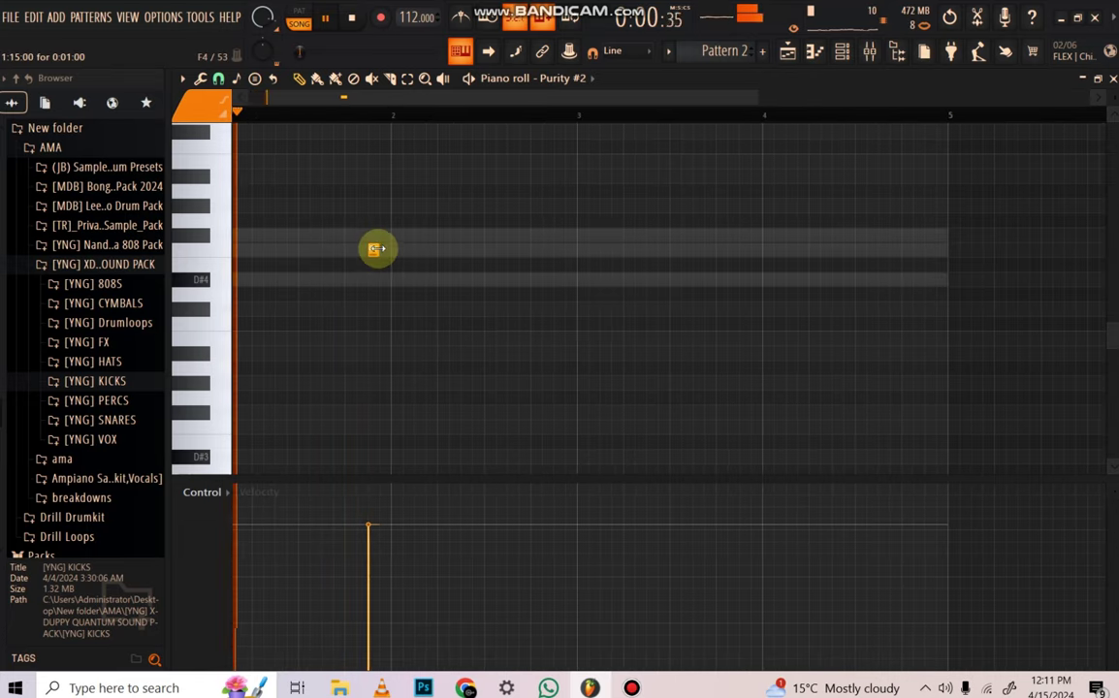
scroll(378, 246, "up", 2)
scroll(375, 249, "up", 4)
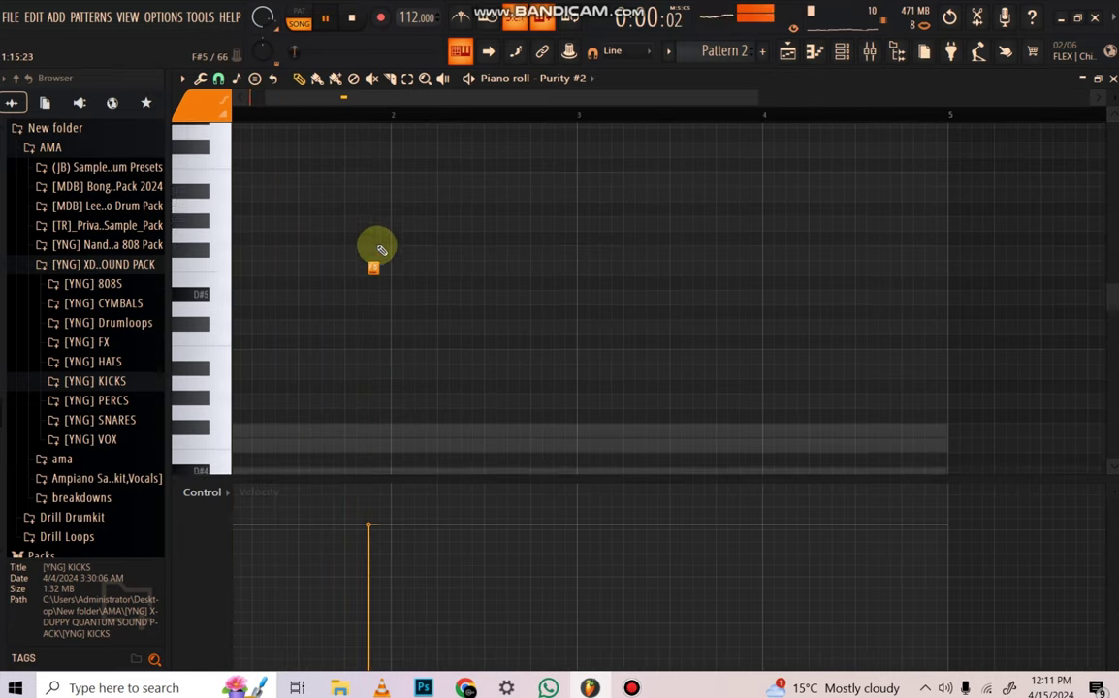
right_click(373, 277)
Draw a short flute melody of D#5, F5, F#5, F5 and D#5, starting just before bar 2
left_click(372, 305)
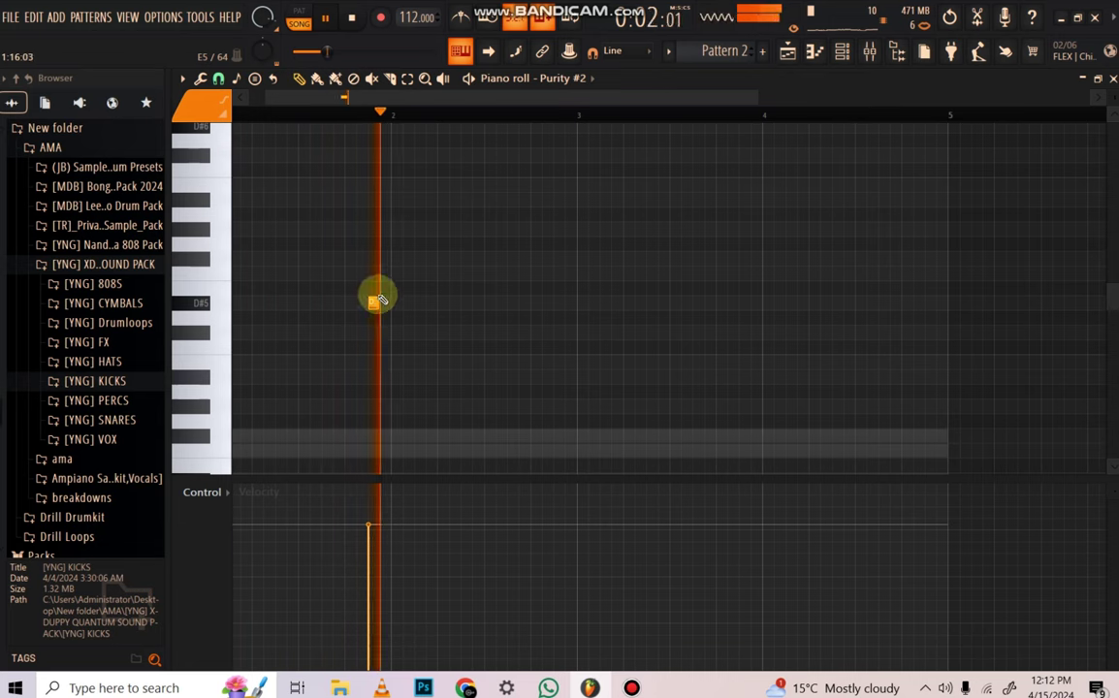
left_click(375, 301)
left_click_drag(374, 302, 382, 305)
left_click(392, 277)
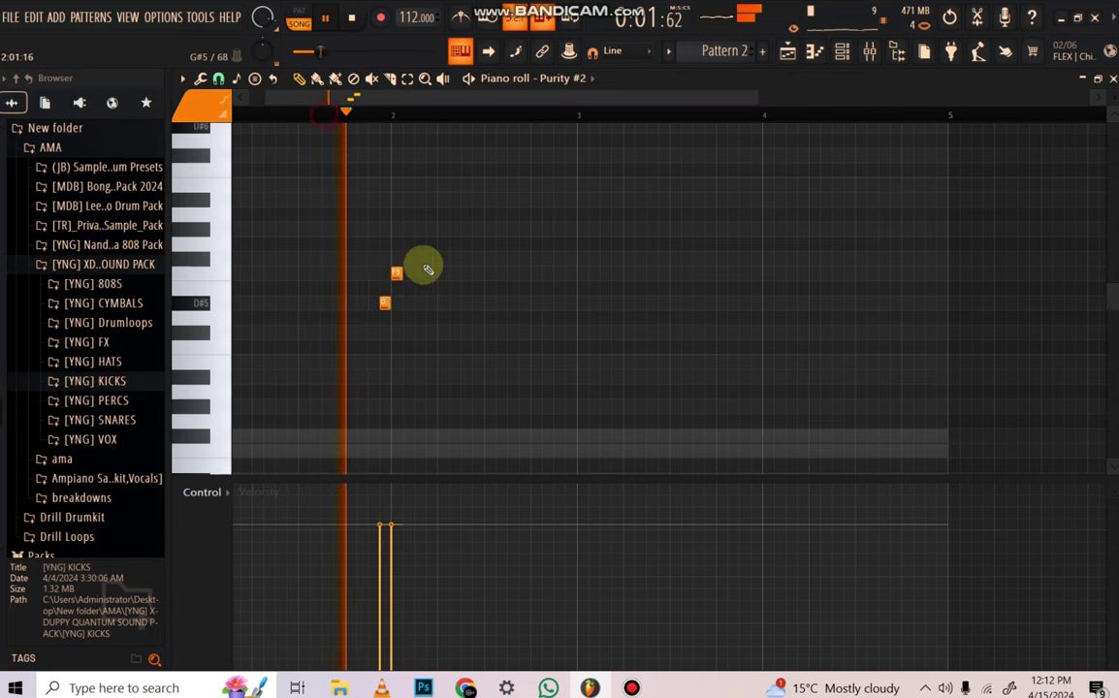
left_click(421, 260)
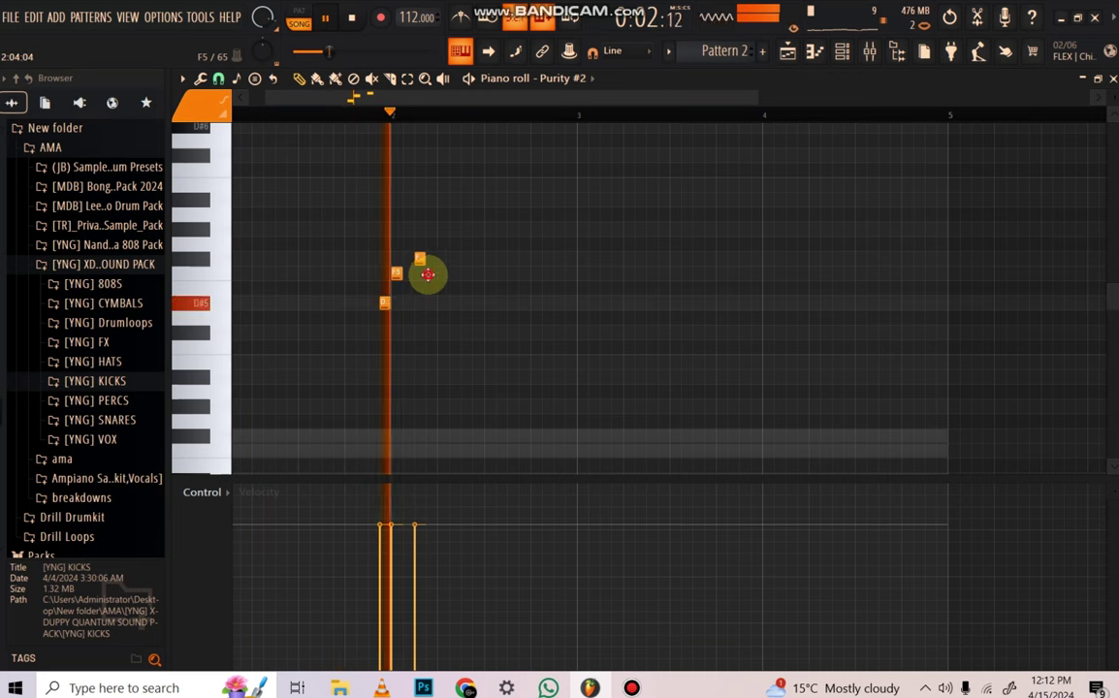
left_click(431, 279)
left_click(452, 303)
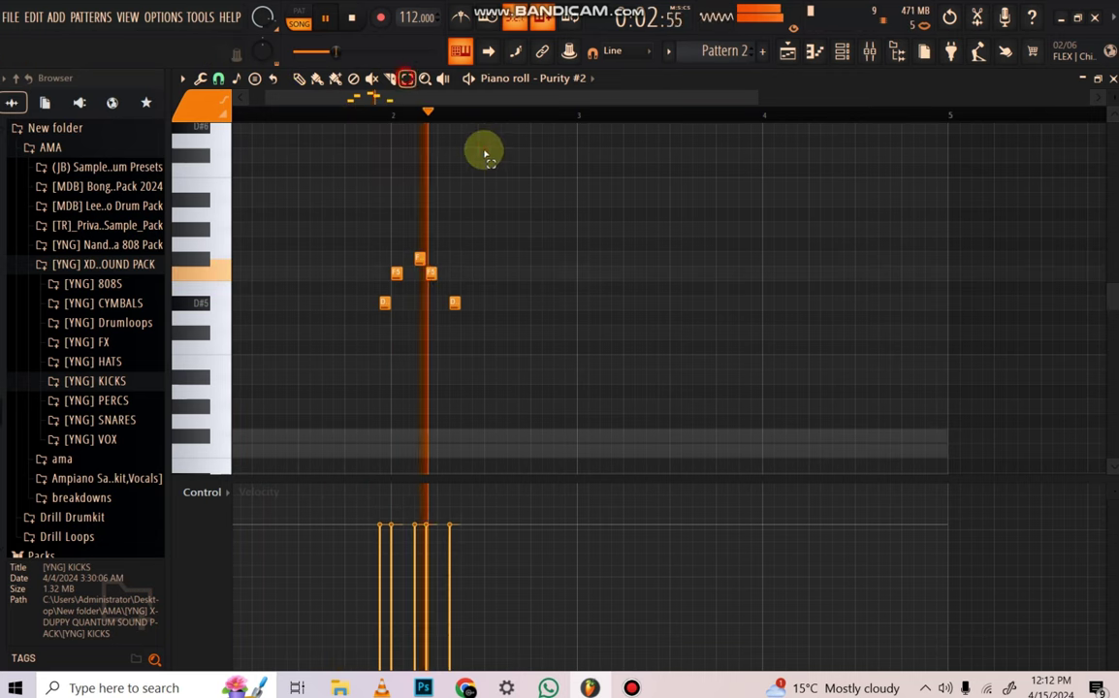
Set the piano roll snap to 1/2 step and shorten all five flute notes to half a step
key("space")
left_click_drag(488, 175, 249, 362)
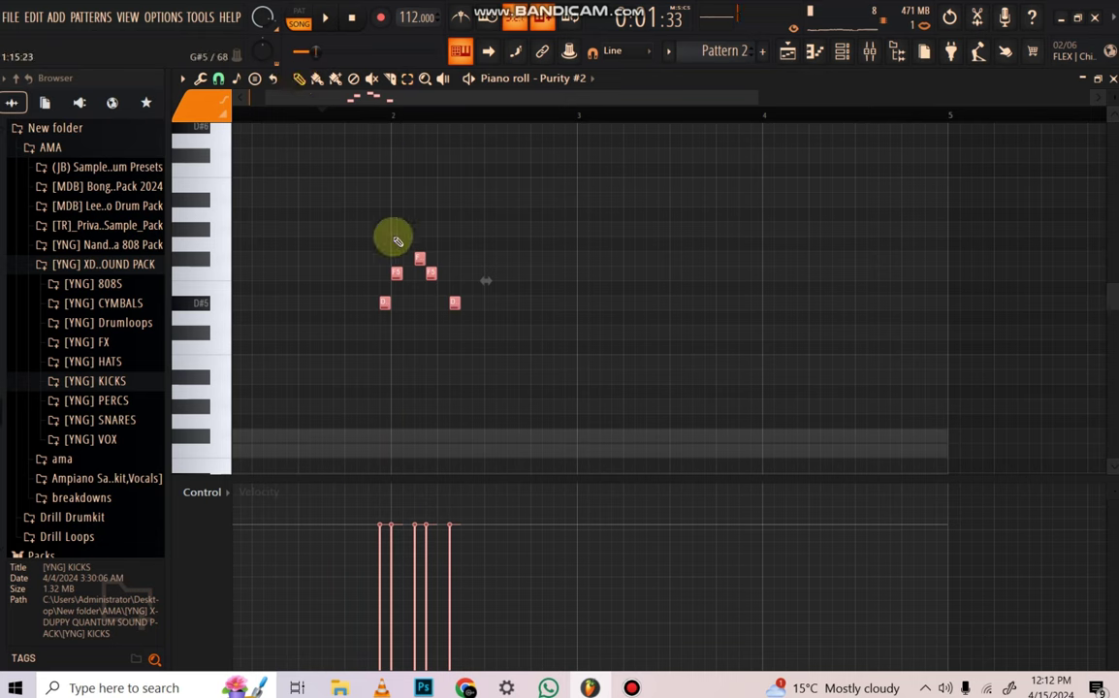
left_click(219, 78)
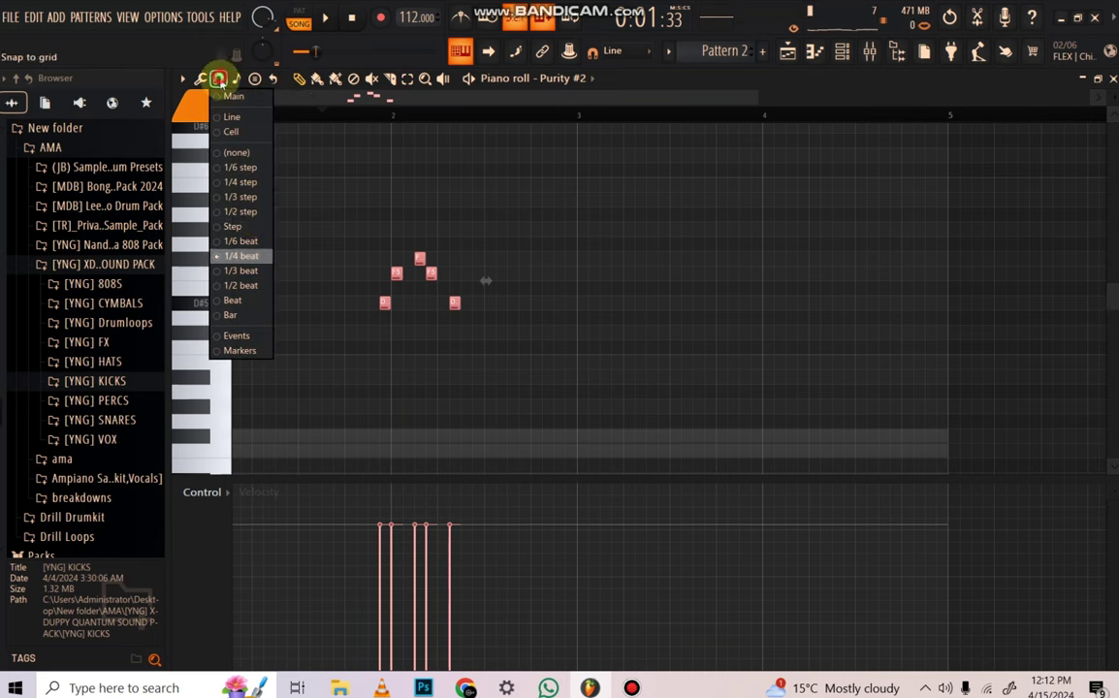
left_click(254, 213)
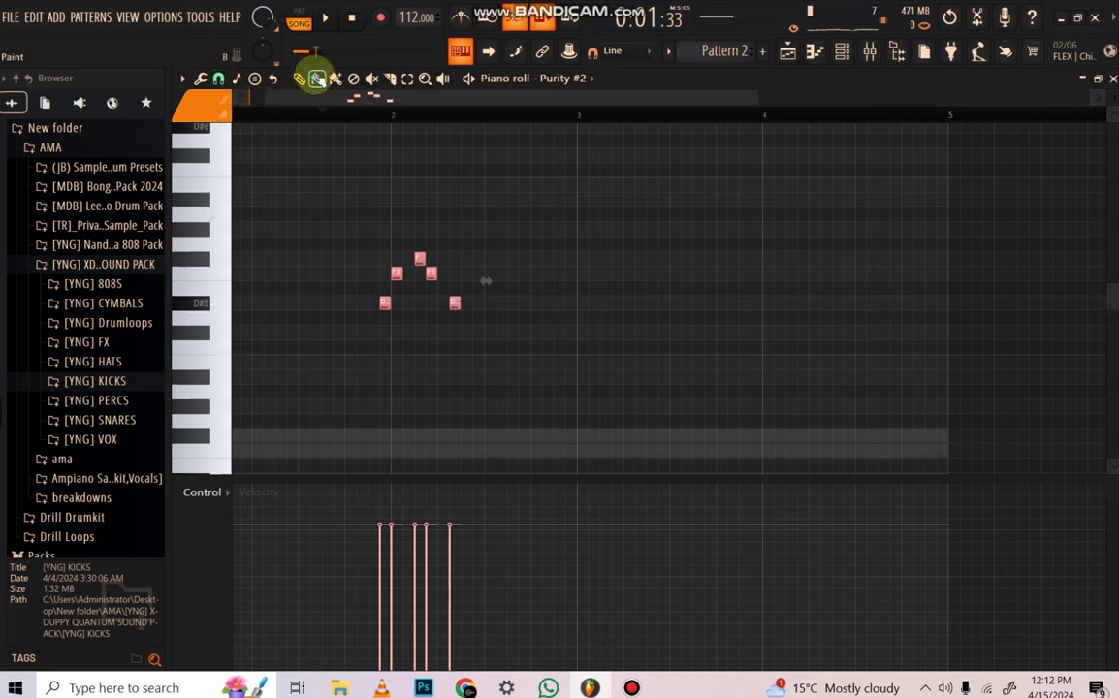
left_click(299, 78)
mouse_move(420, 258)
left_mouse_down()
mouse_move(393, 256)
mouse_move(412, 251)
mouse_move(409, 264)
left_mouse_up()
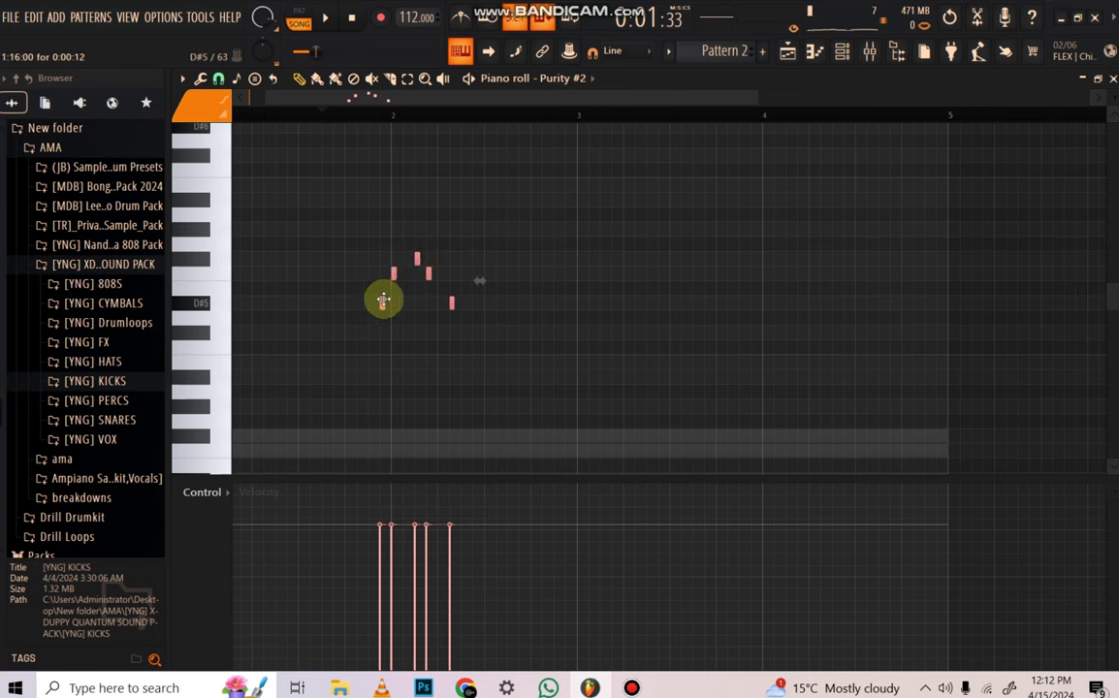
Copy the last four flute notes to the start of bar 1 and add a closing D#5 note after them
left_click_drag(477, 256, 379, 252)
mouse_move(454, 237)
left_mouse_down()
mouse_move(400, 290)
mouse_move(392, 327)
mouse_move(388, 315)
left_mouse_up()
left_click(298, 80)
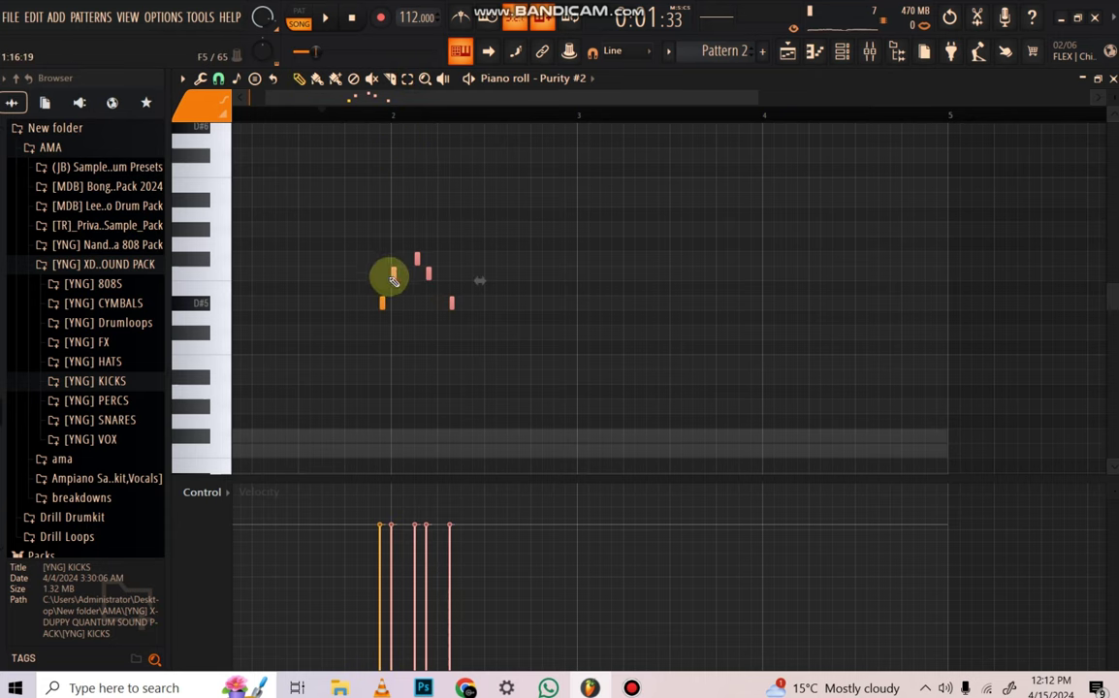
mouse_move(394, 272)
left_mouse_down()
mouse_move(155, 254)
mouse_move(139, 240)
mouse_move(299, 272)
left_mouse_up()
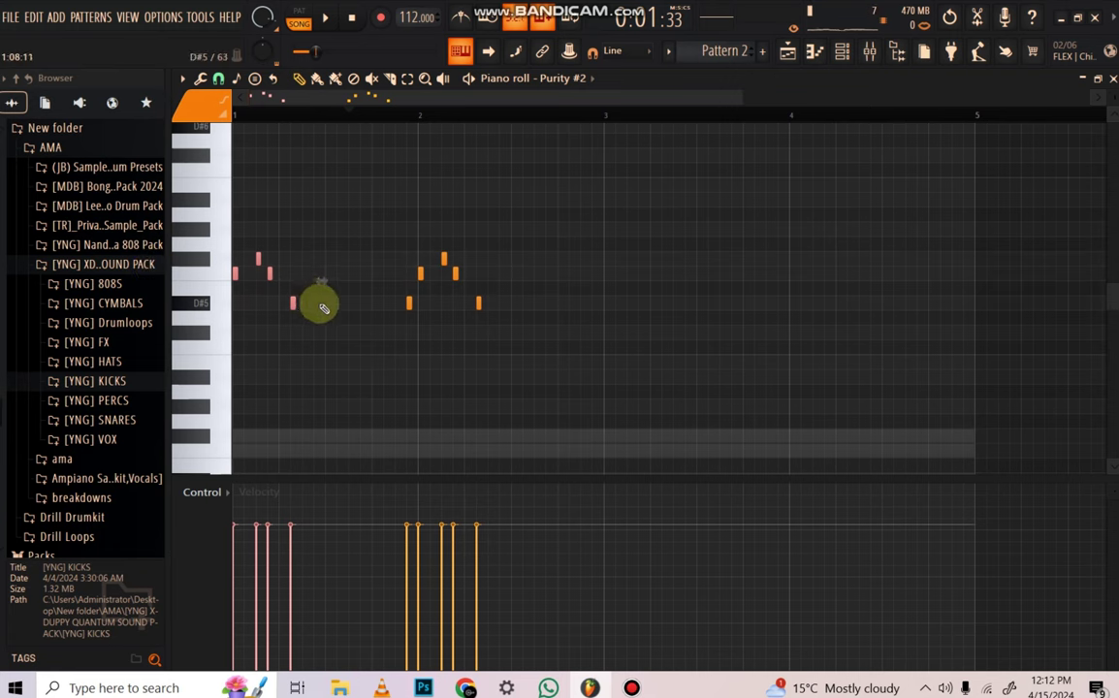
left_click(319, 303)
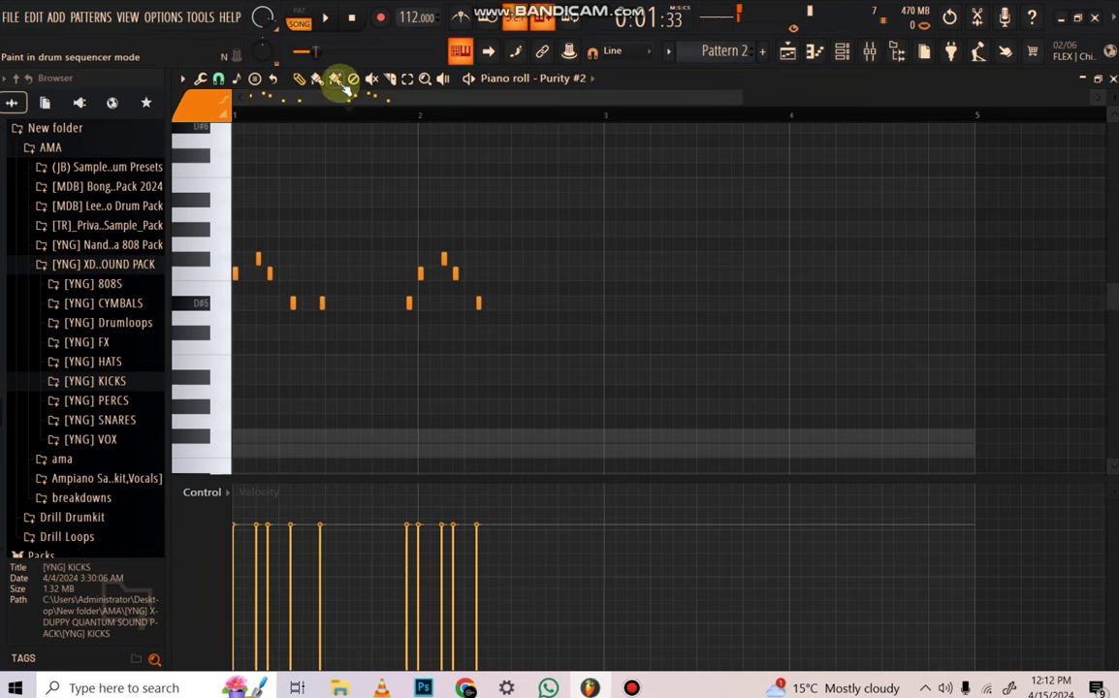
Play the melody from the start and shift the closing D#5 of the bar 1 phrase slightly earlier
left_click(405, 80)
left_click_drag(500, 221, 408, 338)
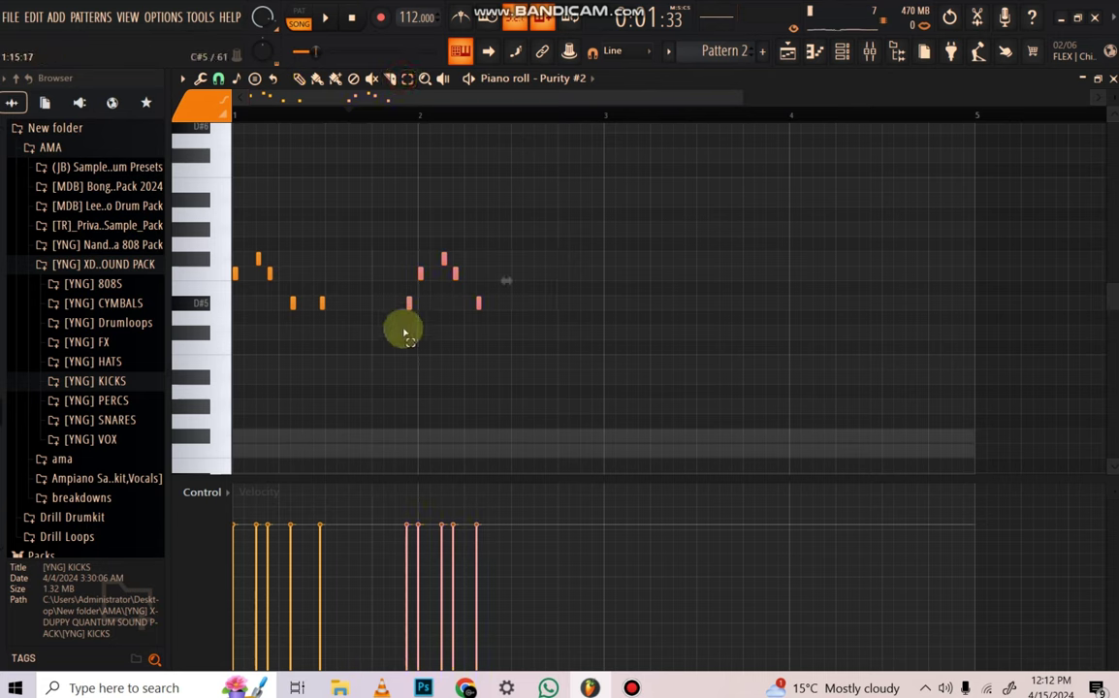
key("space")
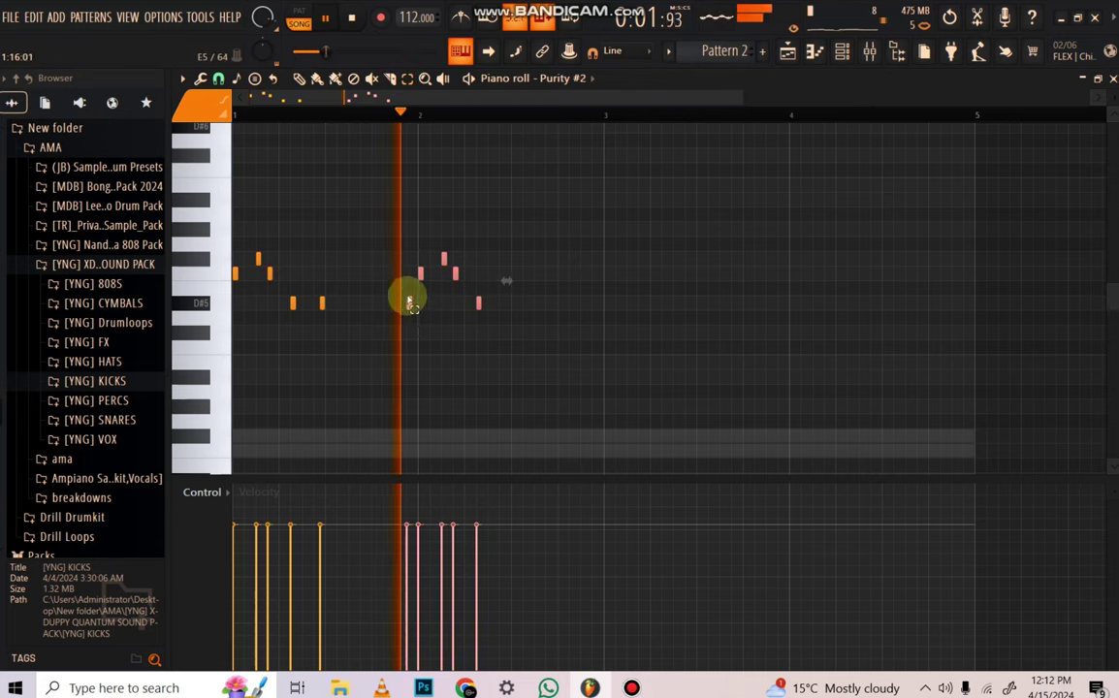
left_click(357, 15)
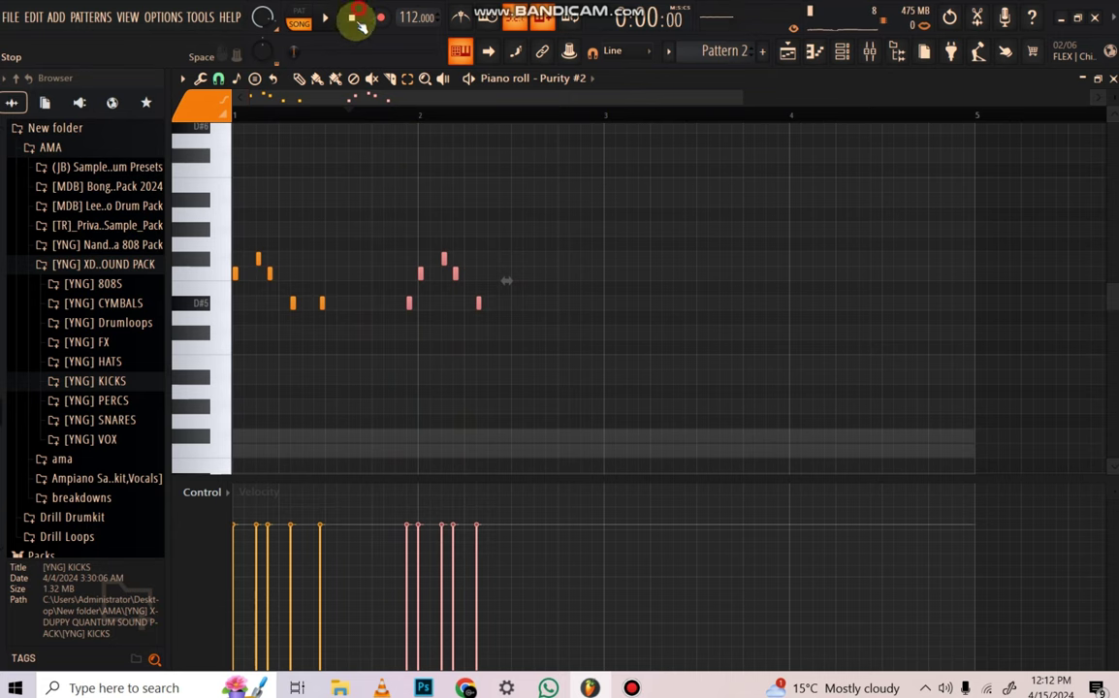
key("space")
left_click(323, 302)
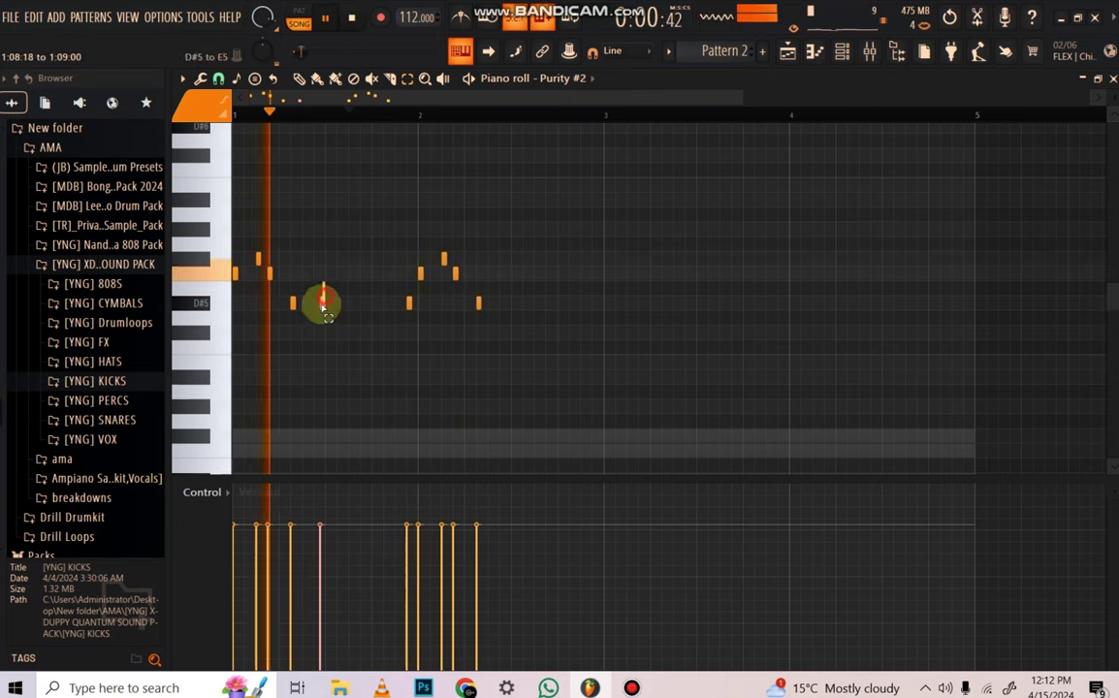
left_click_drag(323, 302, 317, 302)
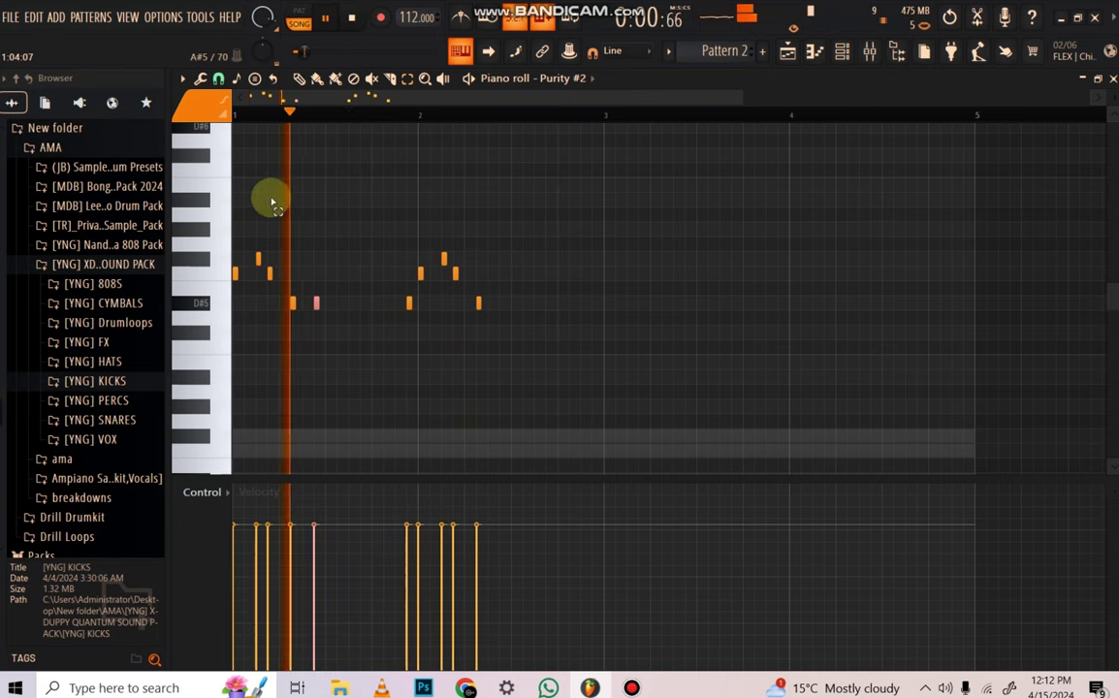
key("space")
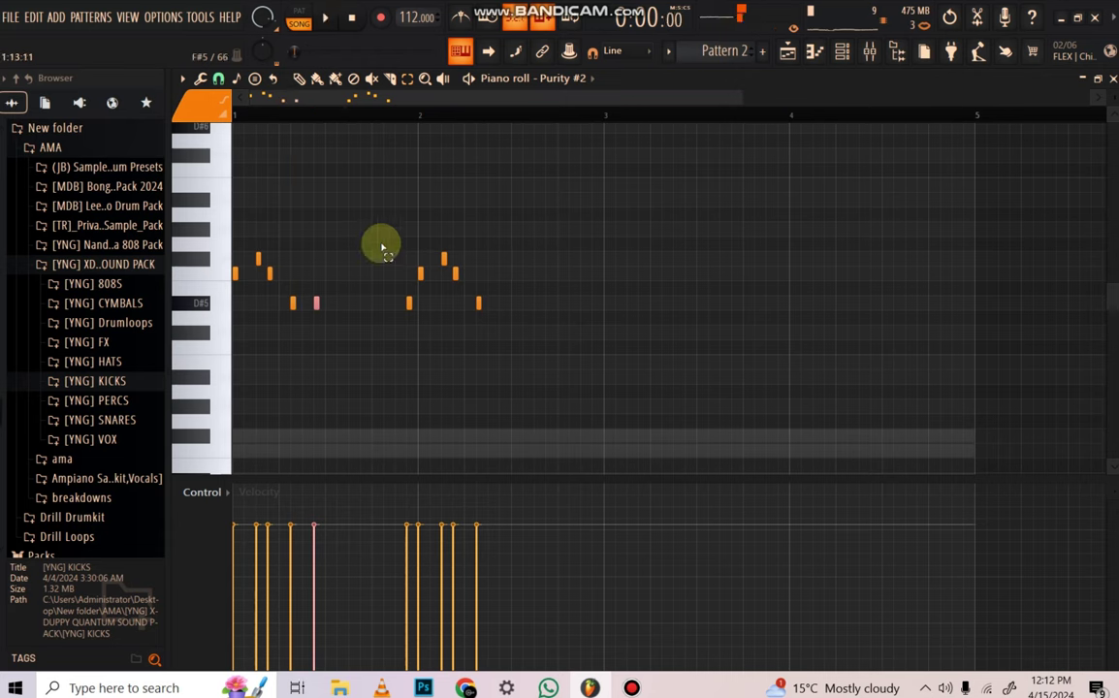
Delete the original five-note flute phrase around bar 2
left_click_drag(382, 248, 217, 335)
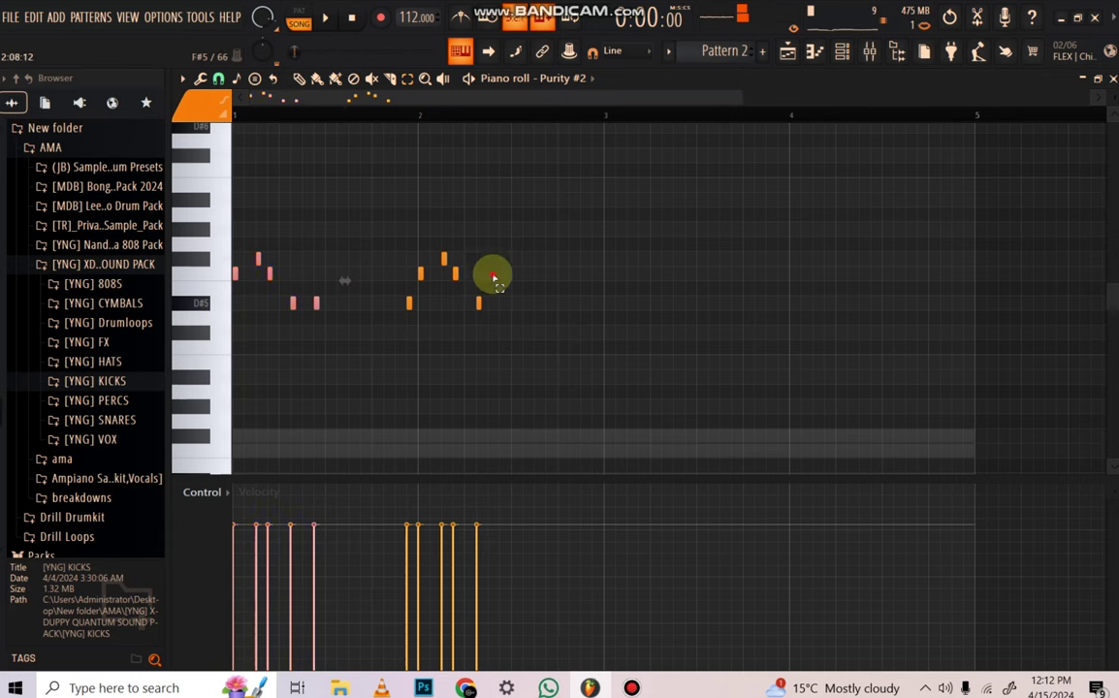
left_click_drag(500, 255, 405, 349)
key("Delete")
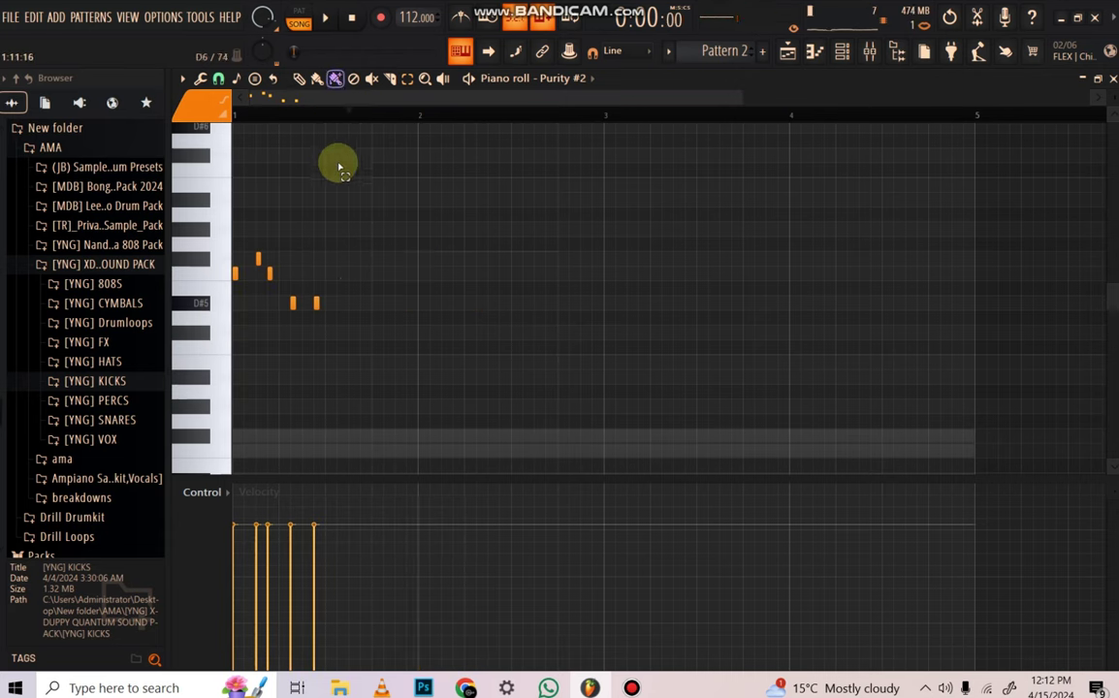
Duplicate the half-bar flute phrase to fill bars 1 to 4 and raise the whole melody one octave
left_click_drag(329, 121, 5, 164)
key("space")
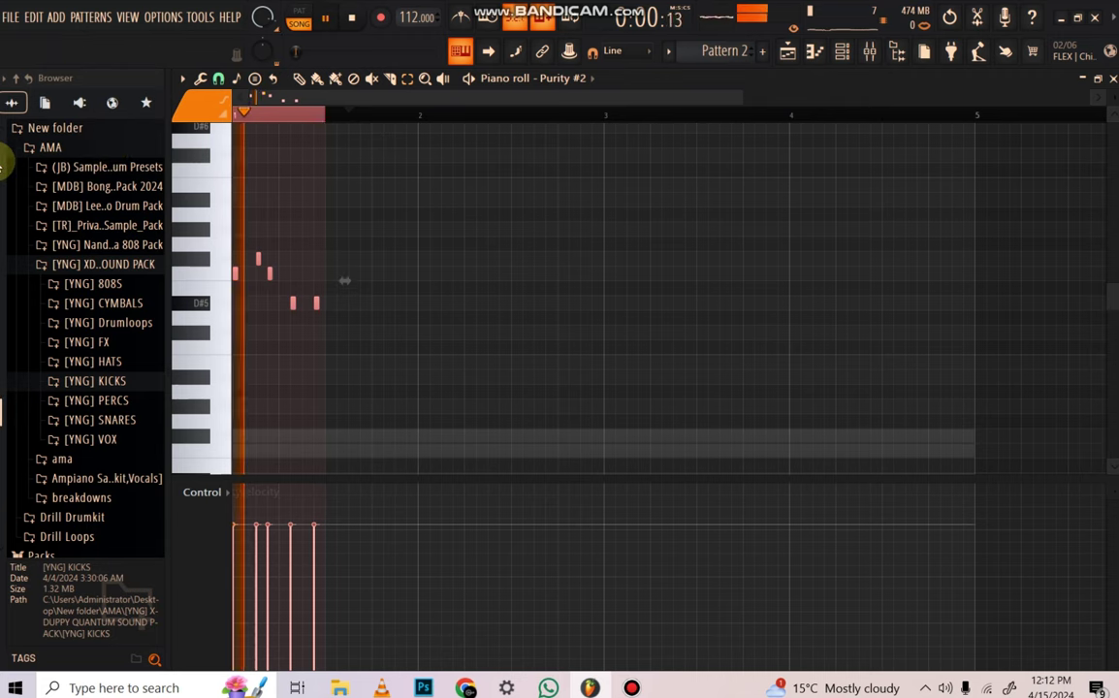
key("ctrl+b")
key("ctrl+b")
key("ctrl+b")
key("ctrl+b")
key("ctrl+b")
key("ctrl+b")
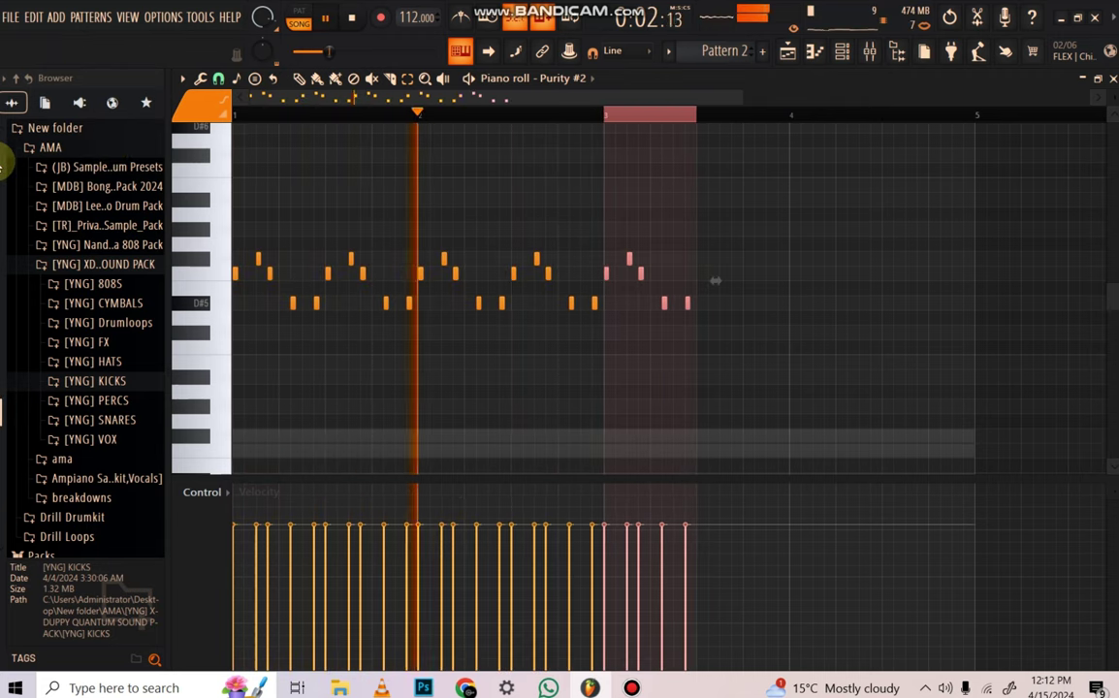
key("ctrl+b")
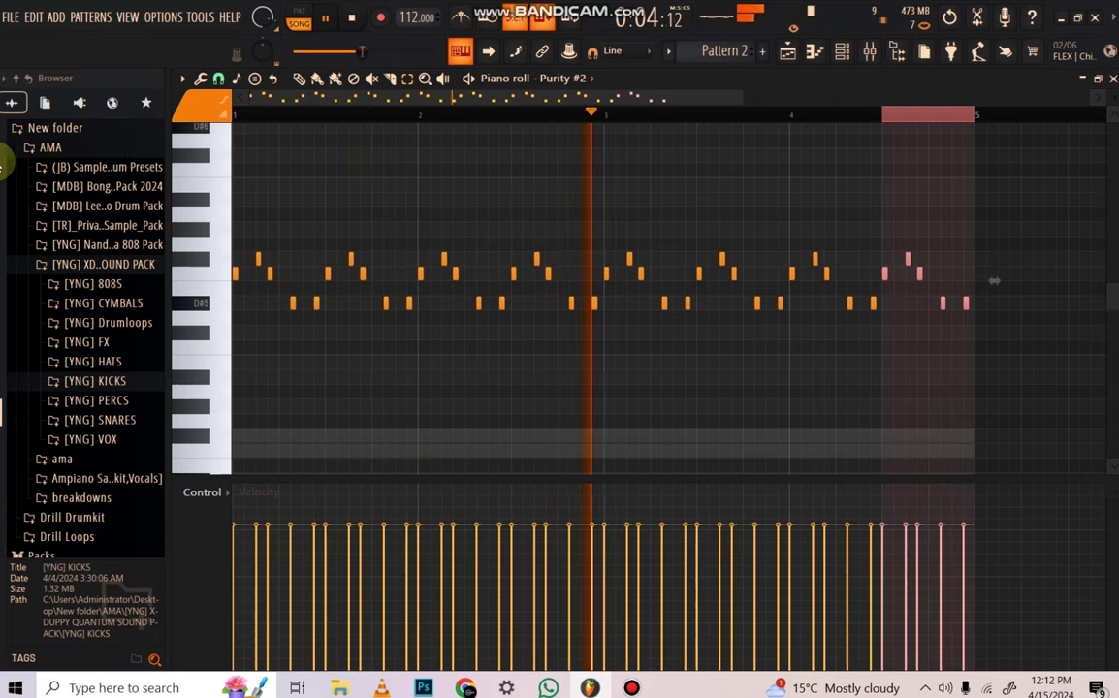
left_click(912, 117)
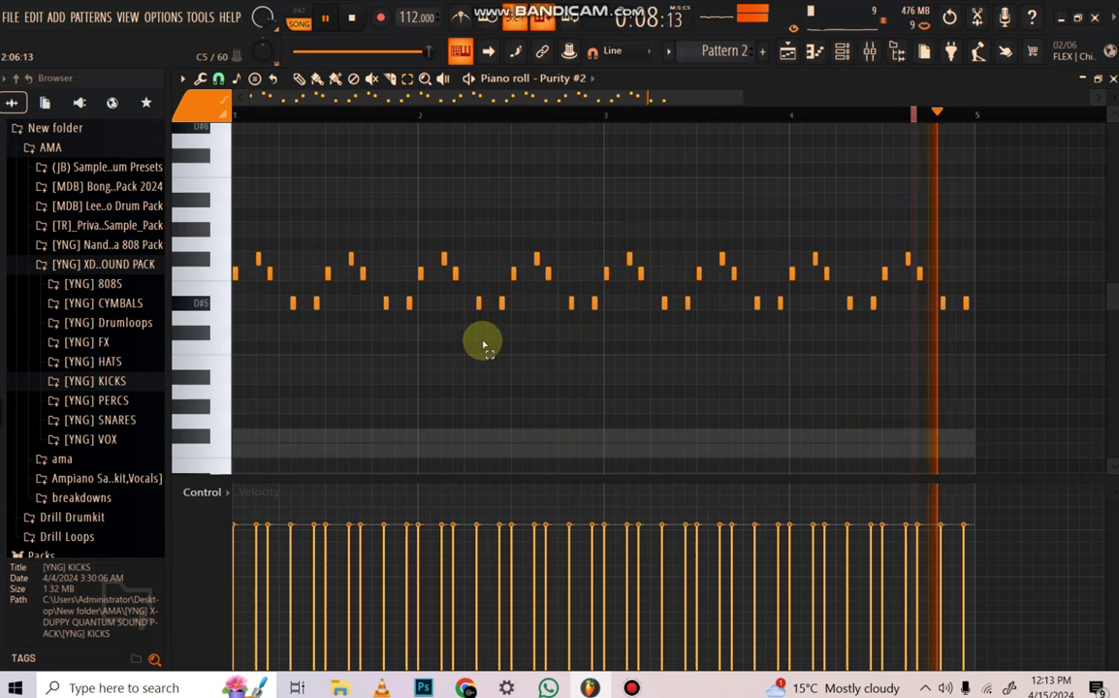
key("ctrl+Up")
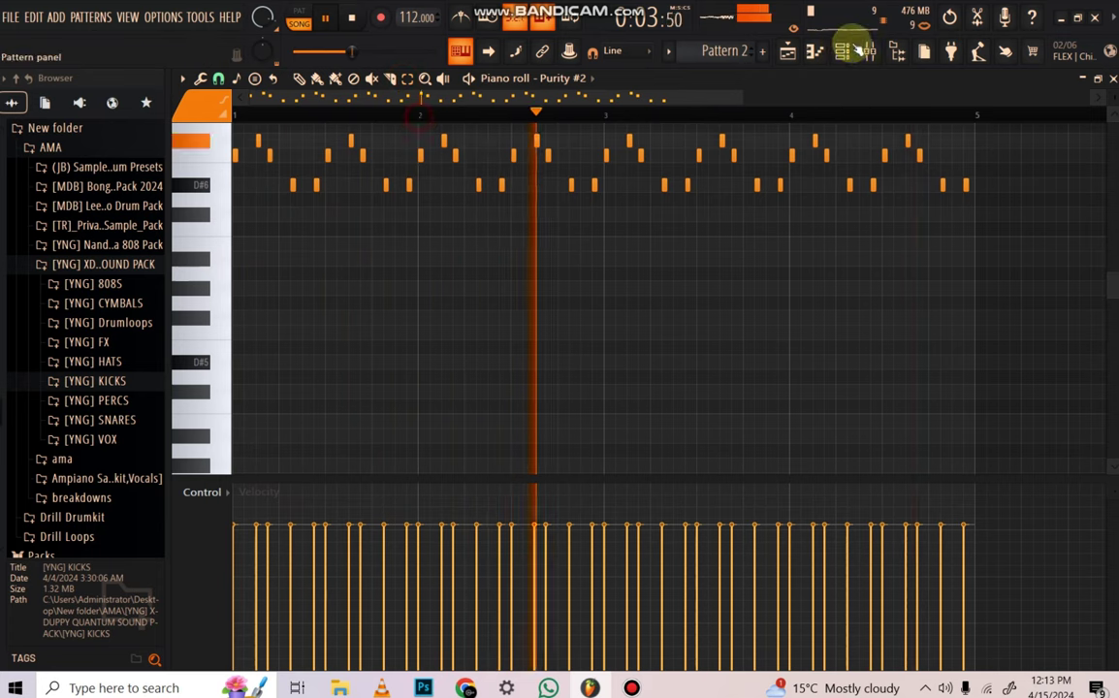
Stop playback and add a third Purity synth channel to Pattern 2
left_click(841, 51)
key("space")
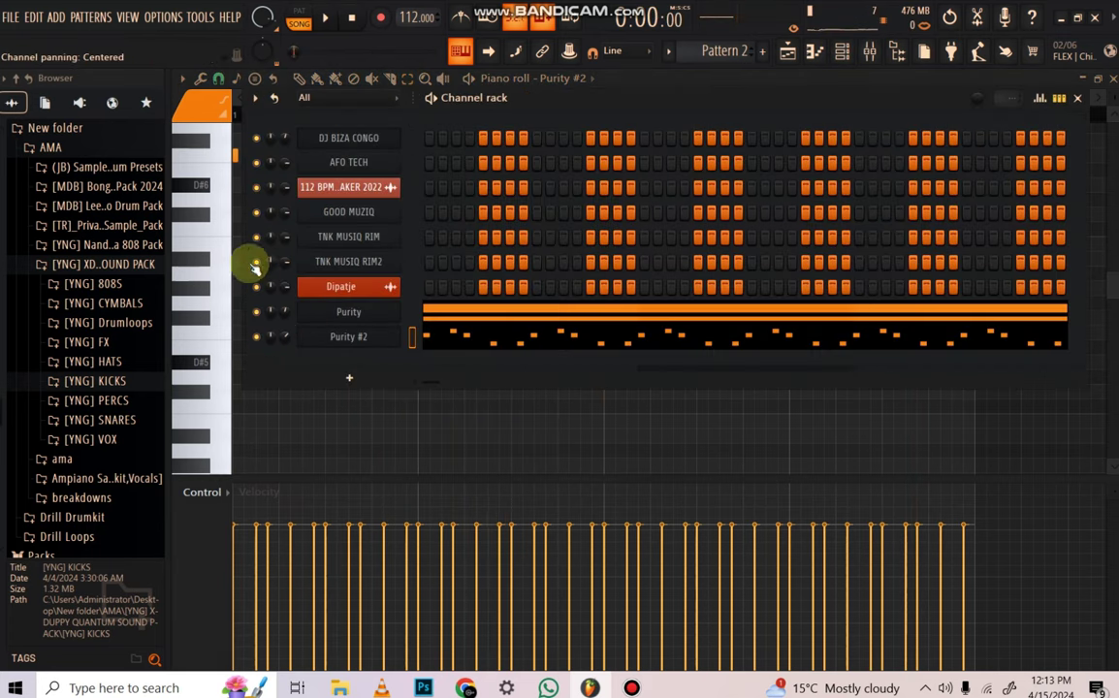
left_click(347, 377)
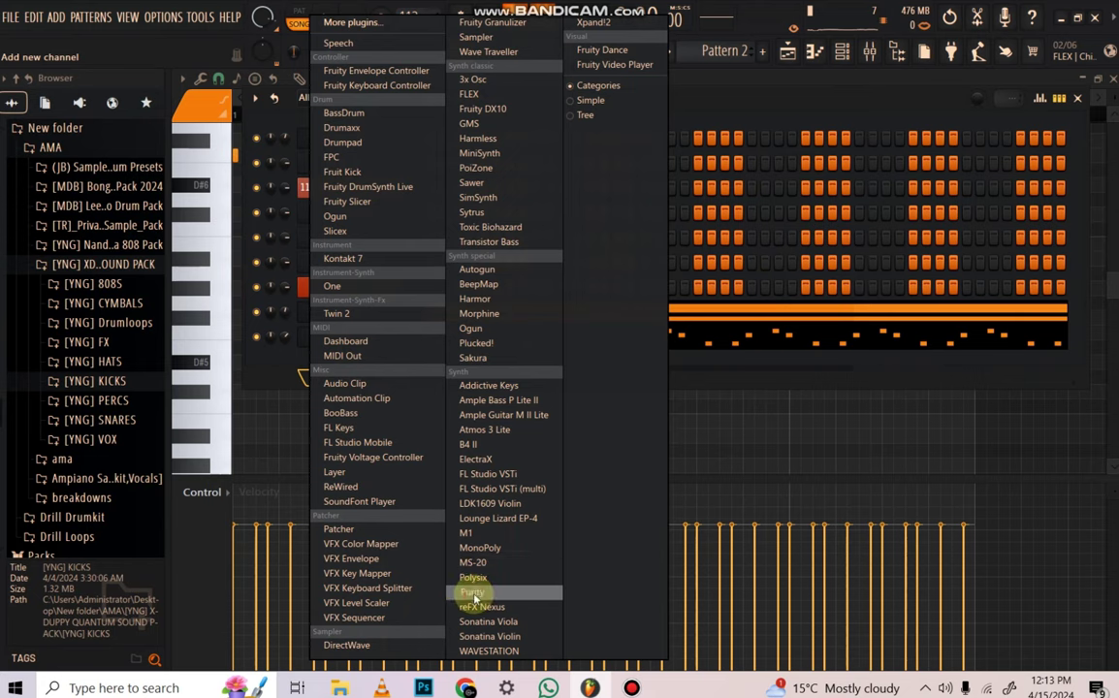
left_click(471, 591)
left_click_drag(627, 270, 640, 131)
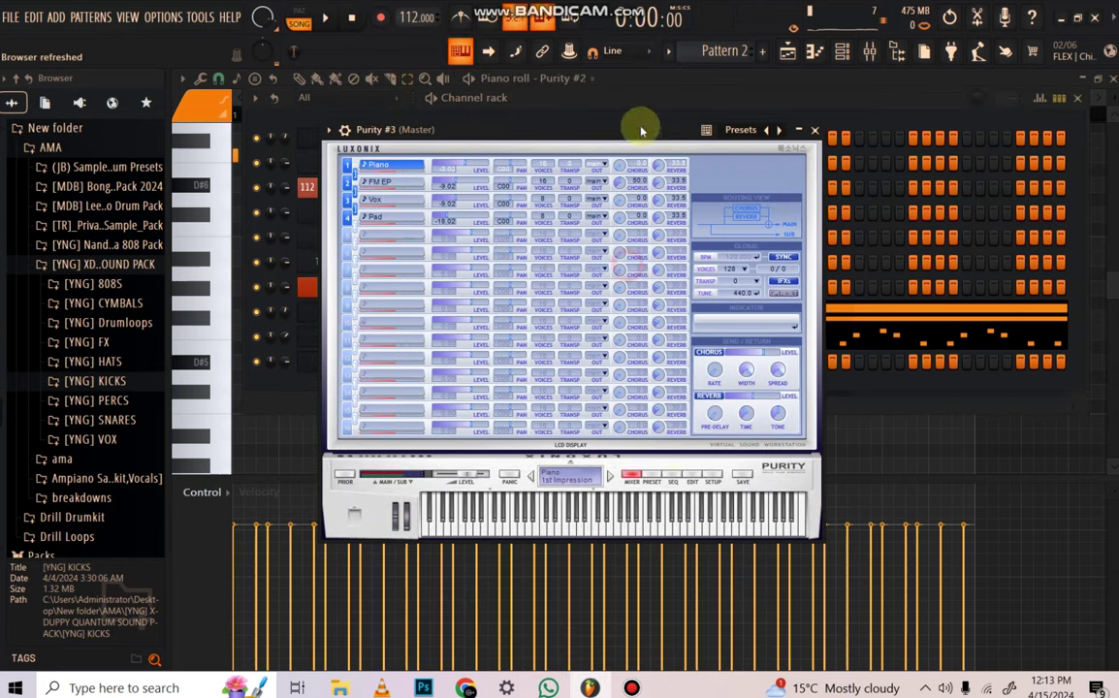
Choose the Woodwind preset category in the third Purity and open its piano roll
left_click(653, 475)
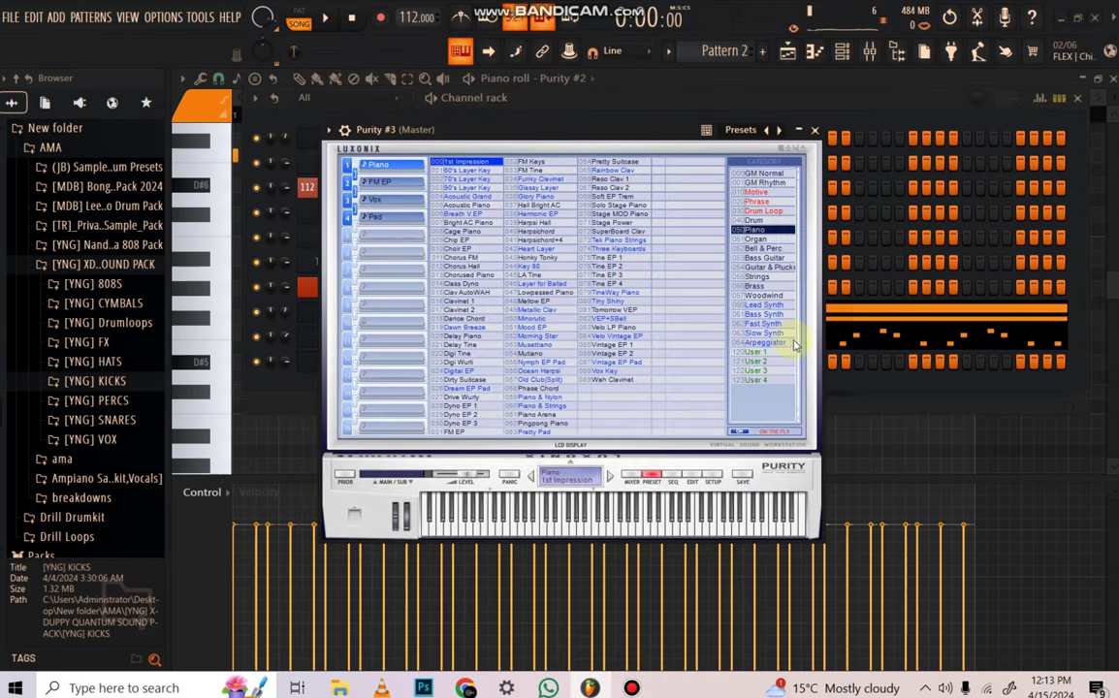
left_click(766, 295)
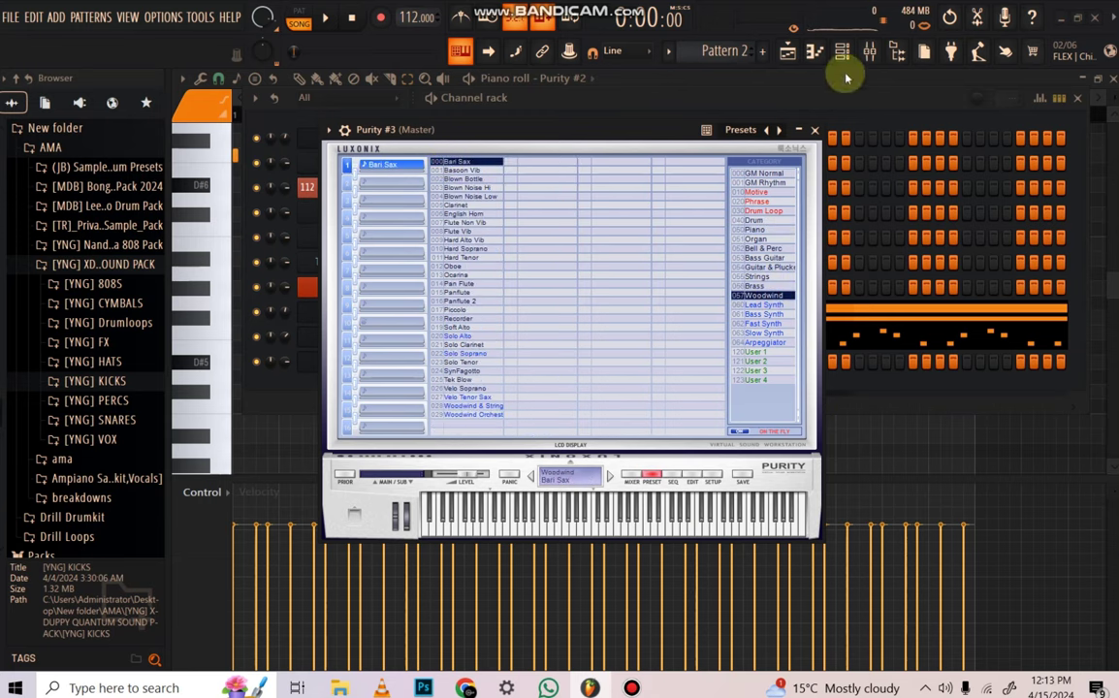
left_click(814, 51)
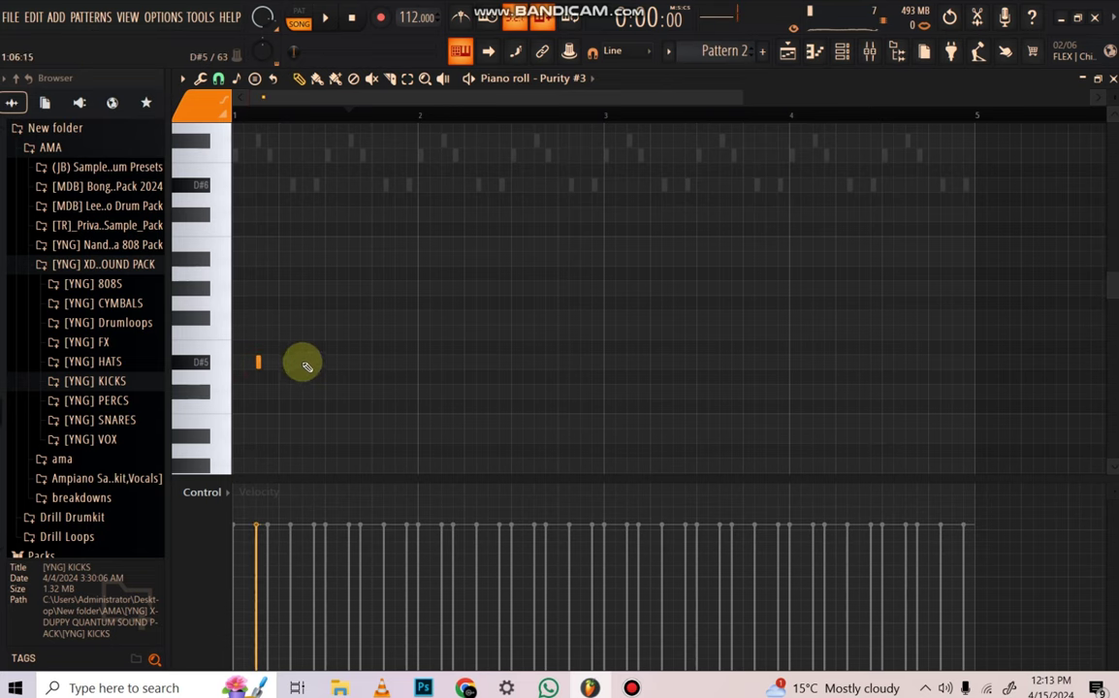
Draw four offbeat D#5 notes in bar 1 and duplicate that bar to fill bars 1 to 4
left_click(397, 366)
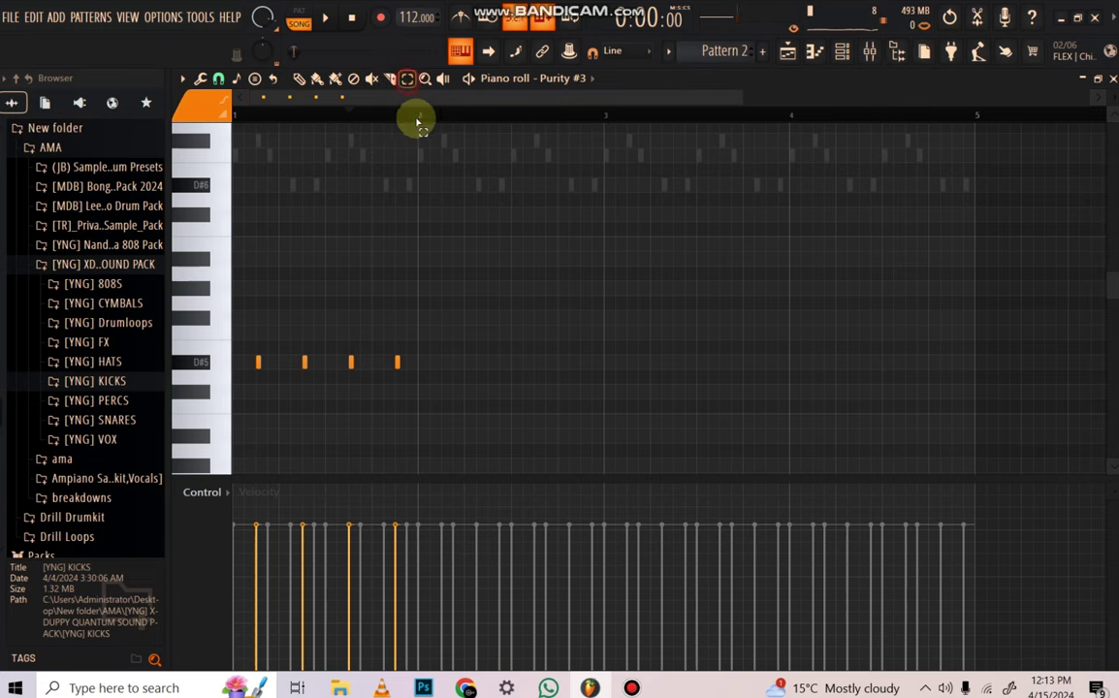
left_click_drag(420, 119, 8, 126)
key("ctrl+b")
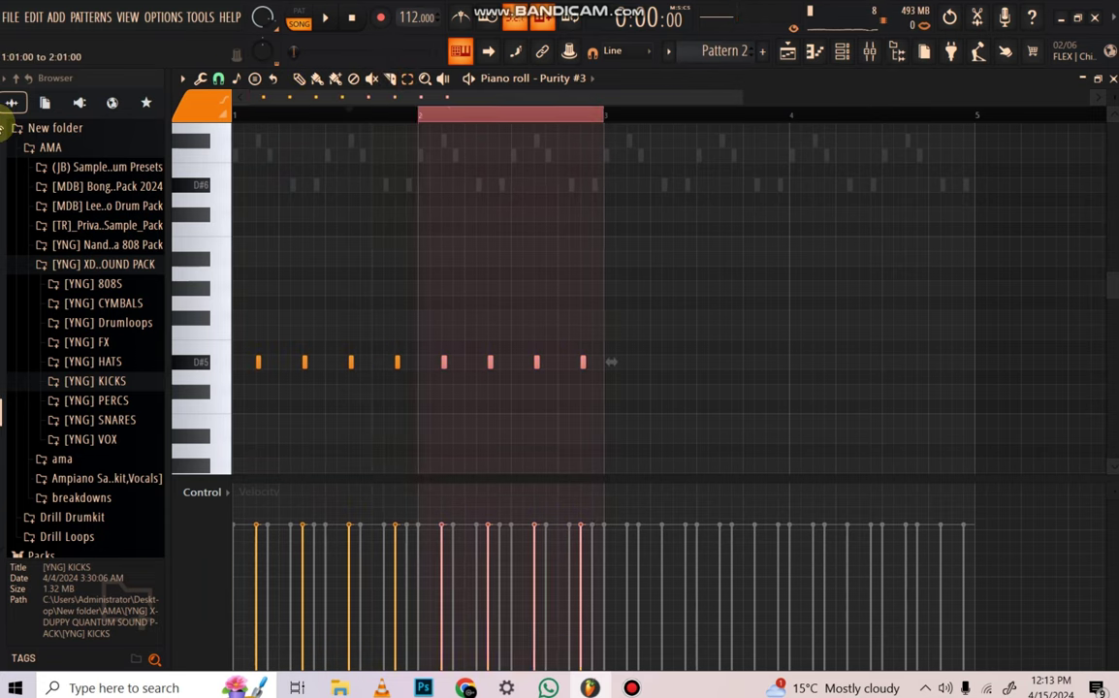
key("ctrl+b")
key("ctrl+b")
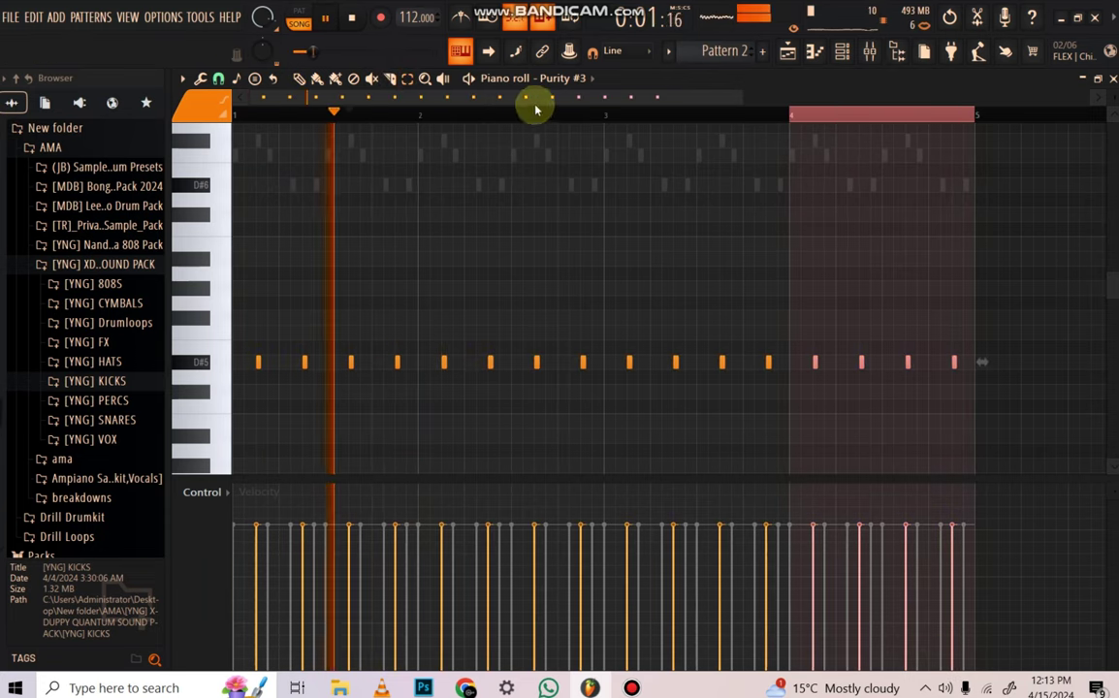
left_click(882, 119)
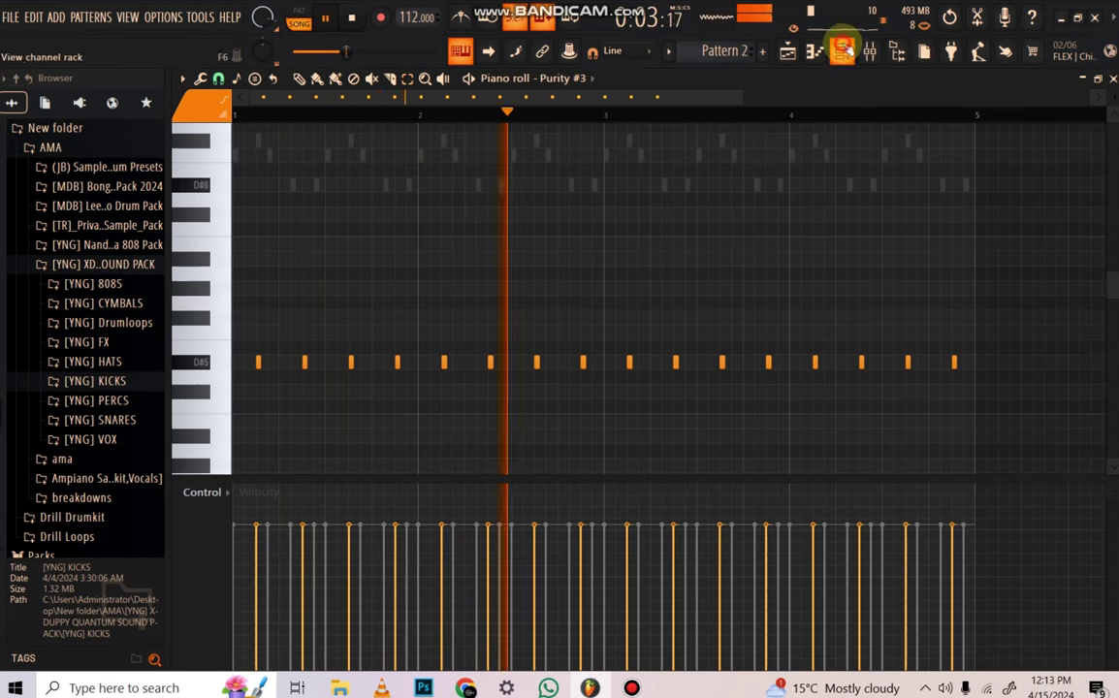
Stop playback and add a GMS synth channel to Pattern 2
left_click(842, 50)
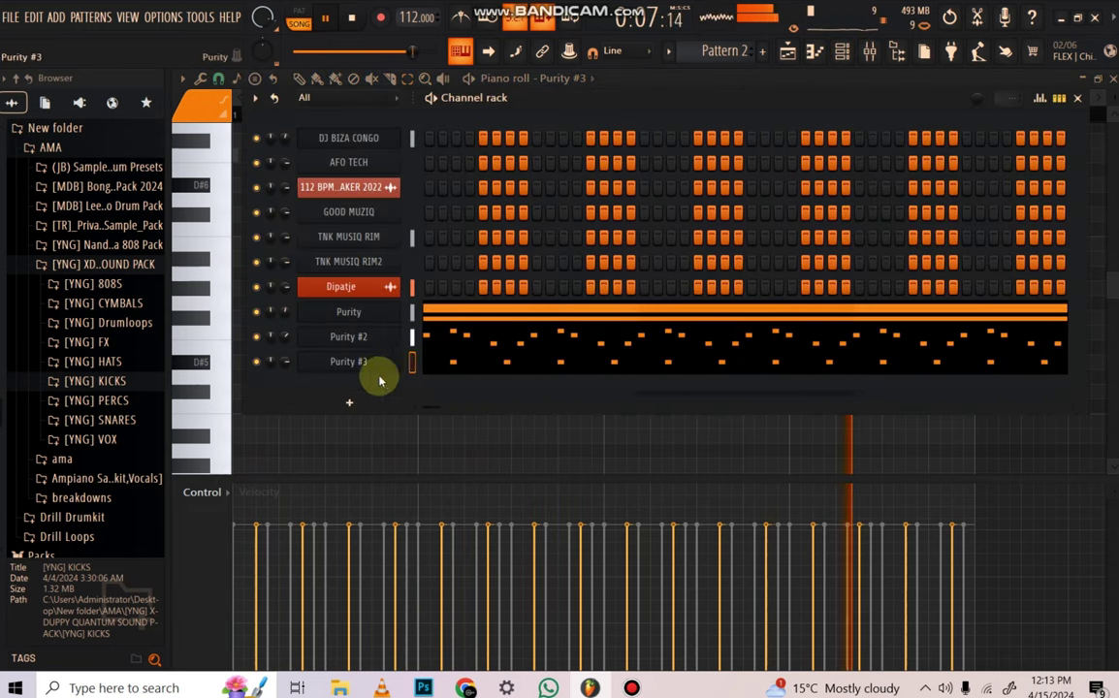
key("space")
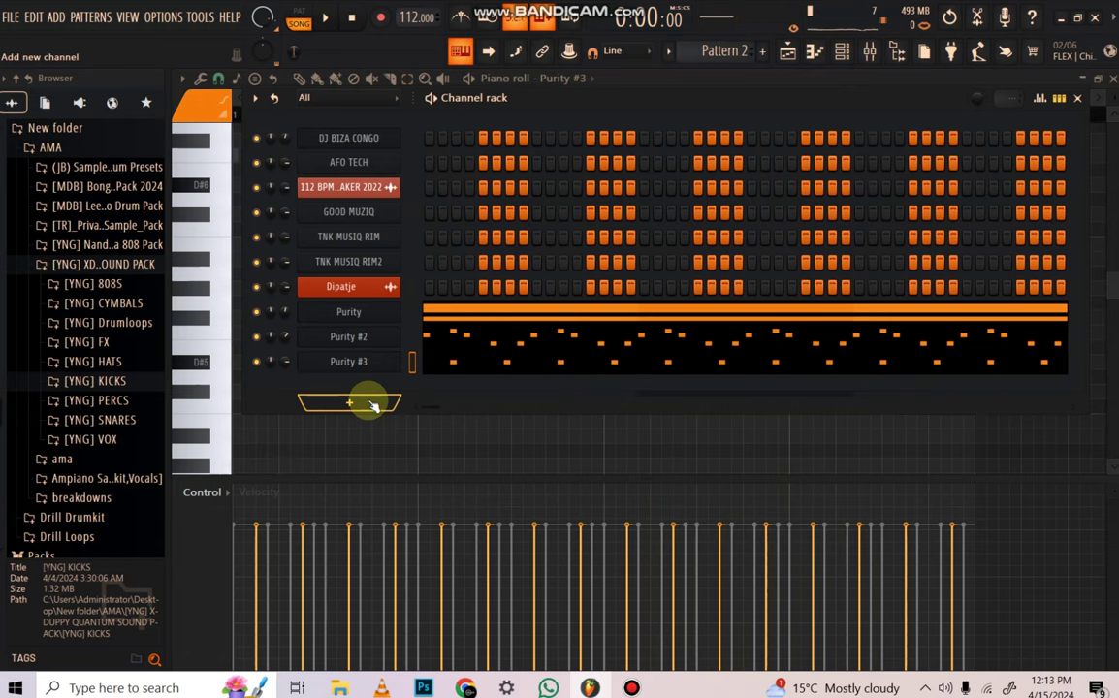
left_click(392, 401)
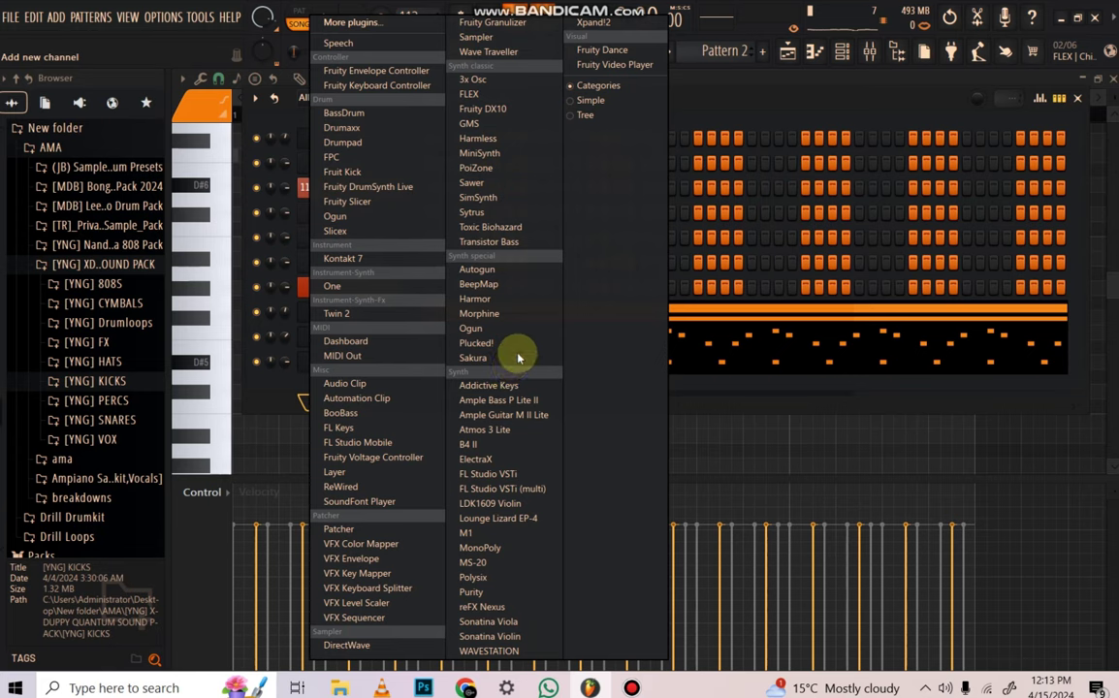
left_click(518, 124)
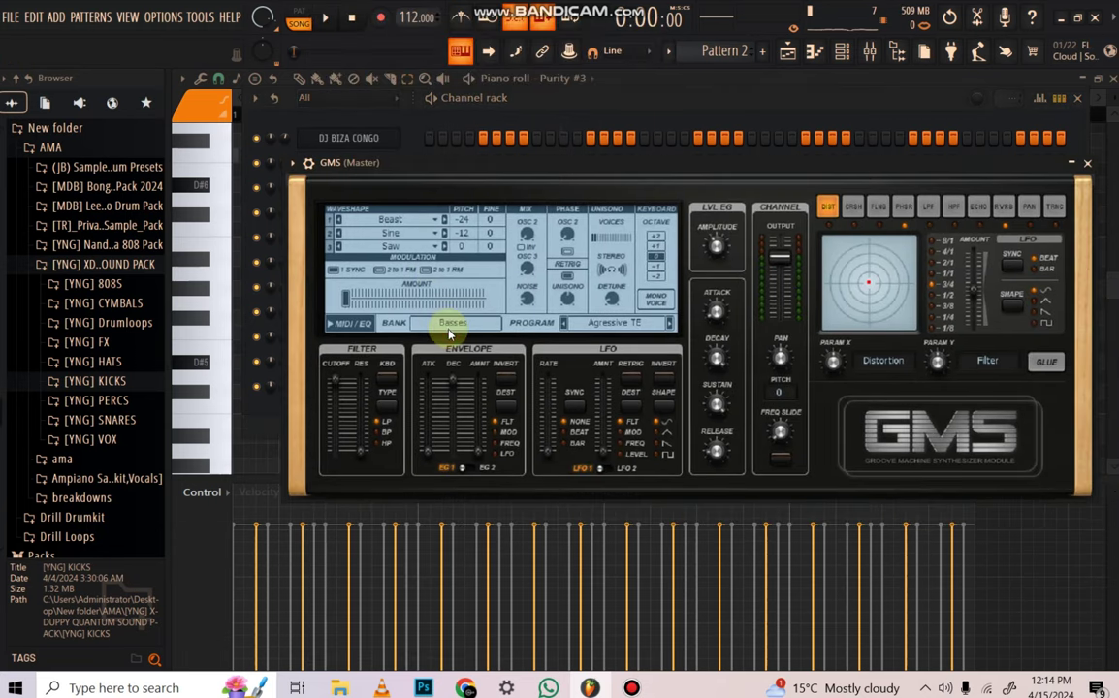
Load the Diablo TE preset from the Basses bank in GMS and close the synth window
left_click(450, 328)
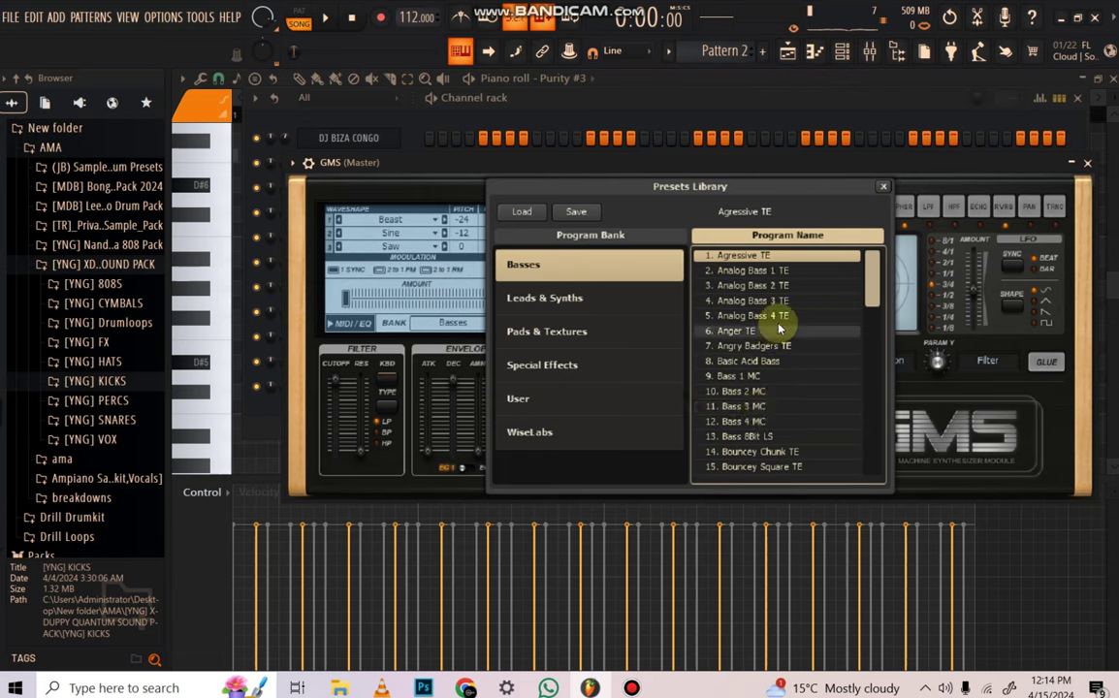
scroll(737, 388, "down", 2)
double_click(742, 407)
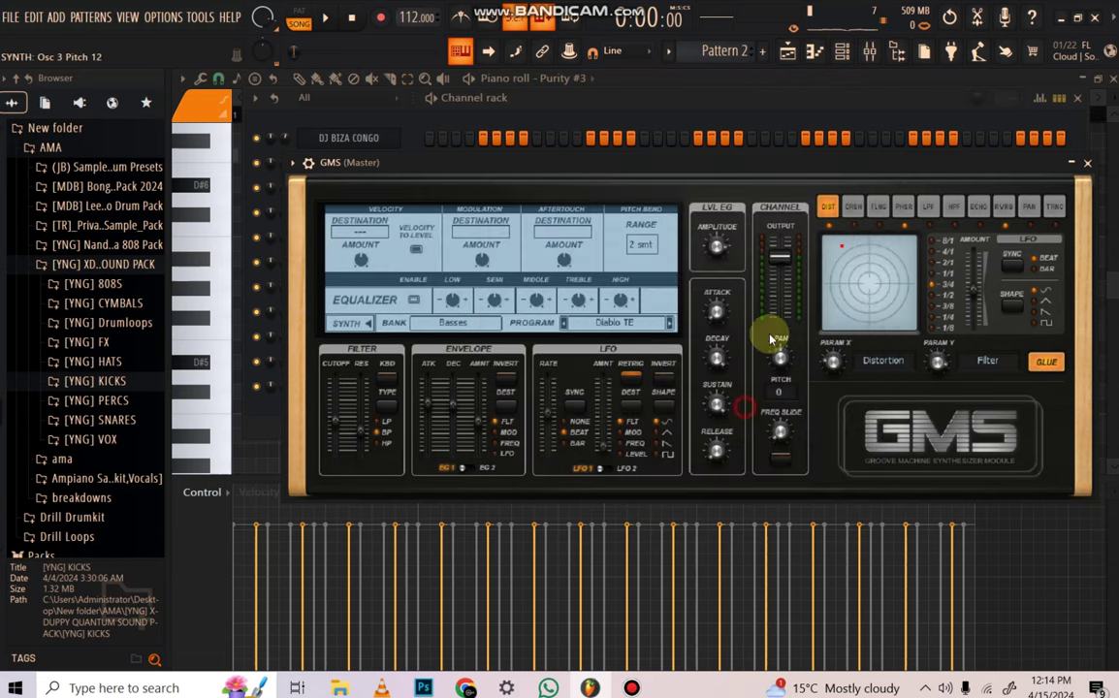
left_click(1088, 163)
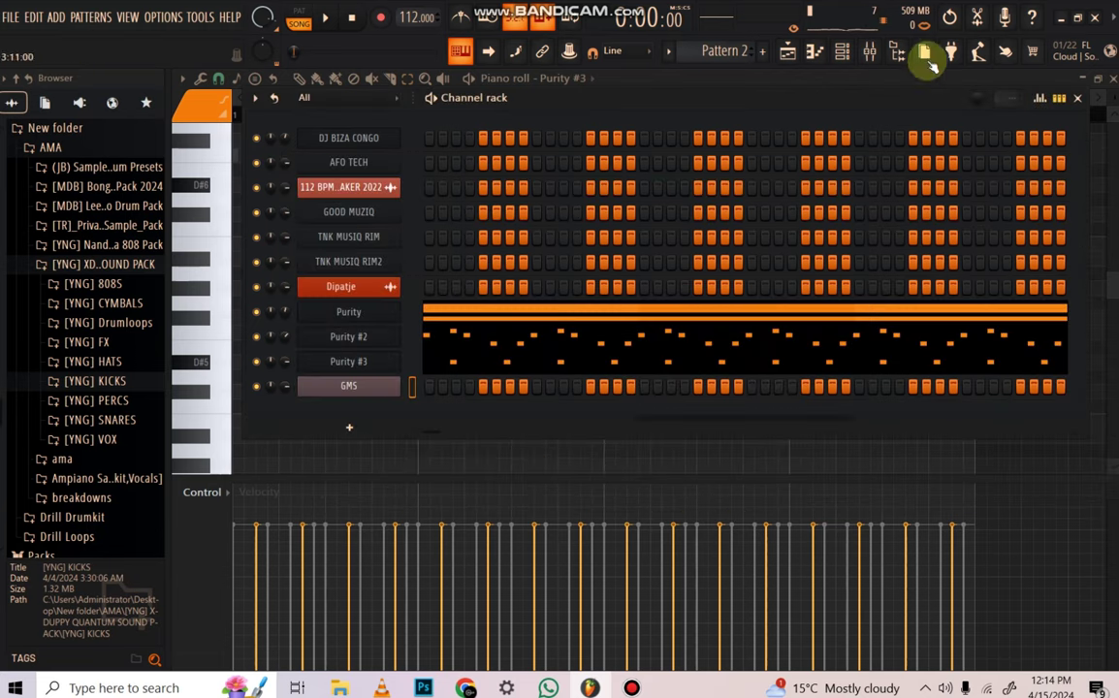
In the GMS piano roll, draw a half-bar D#4 note from step 3 of bar 1, followed directly by a longer A#4 note
left_click(832, 52)
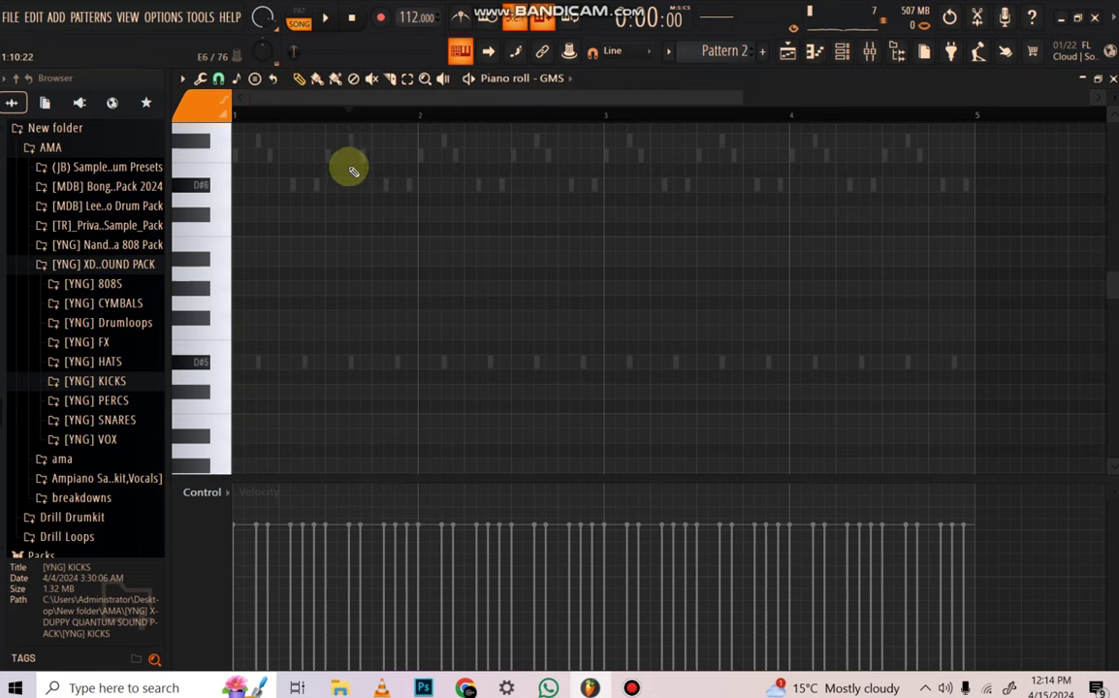
scroll(419, 284, "down", 8)
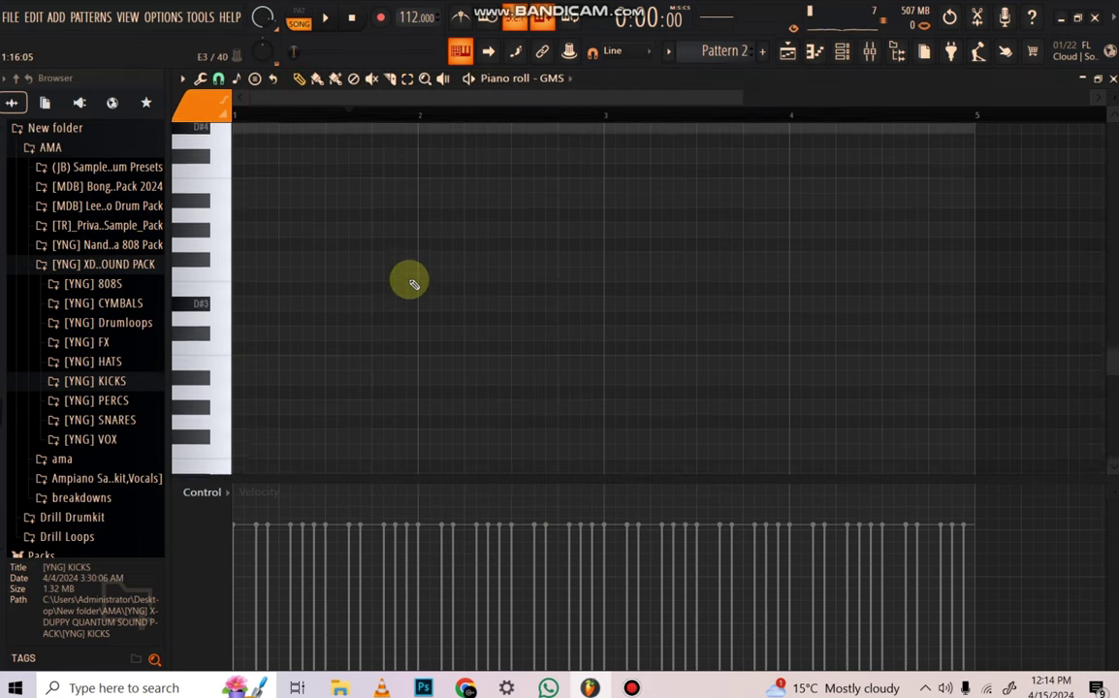
left_click(257, 186)
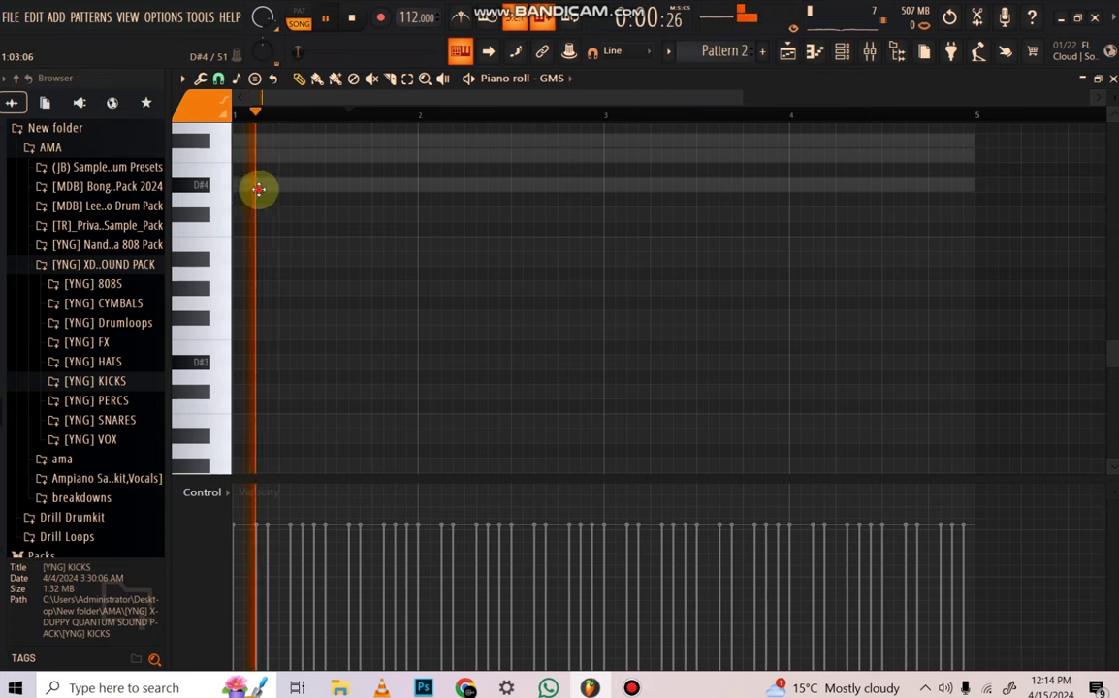
left_click_drag(262, 185, 443, 153)
key("space")
key("space")
left_click(373, 199)
key("space")
key("space")
key("space")
scroll(436, 237, "up", 3)
left_click_drag(415, 285, 413, 254)
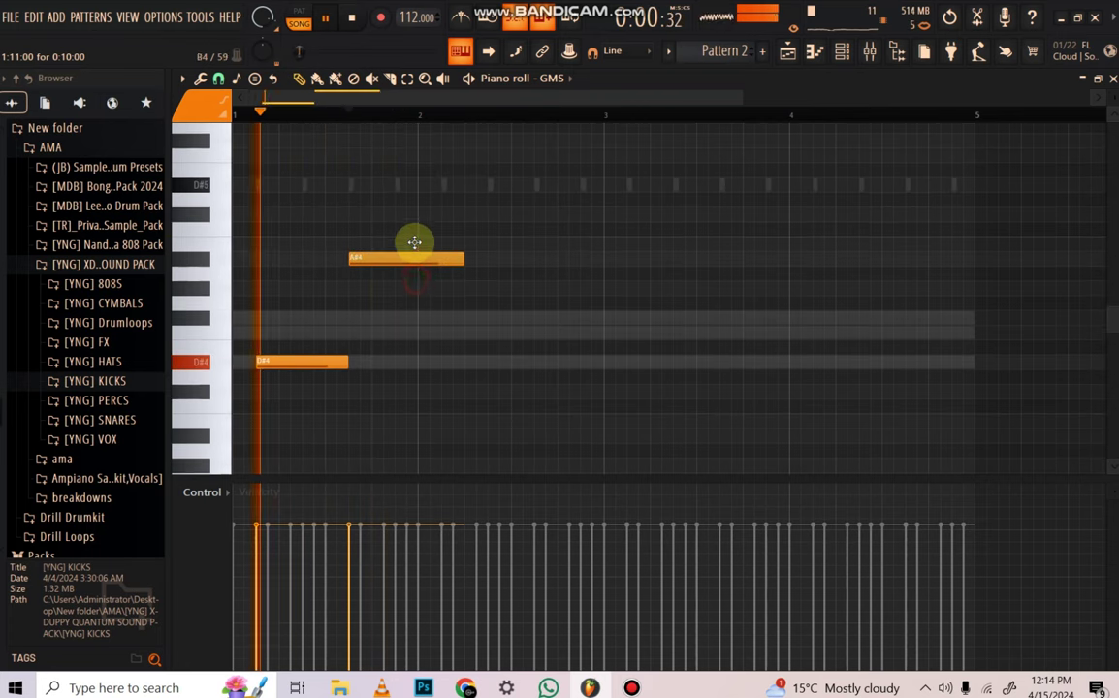
Trim the A#4 to half a bar and add a half-bar B4 and a final A#4 ending at the start of bar 3
left_click(468, 248)
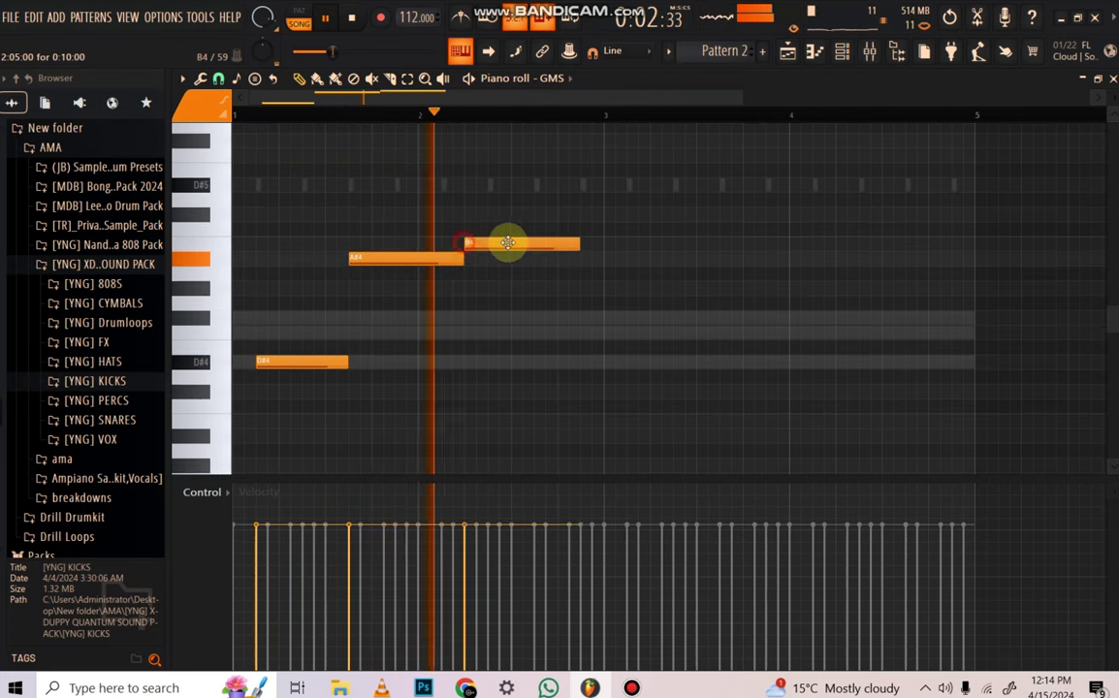
mouse_move(448, 259)
left_mouse_down()
mouse_move(452, 246)
mouse_move(440, 247)
left_mouse_up()
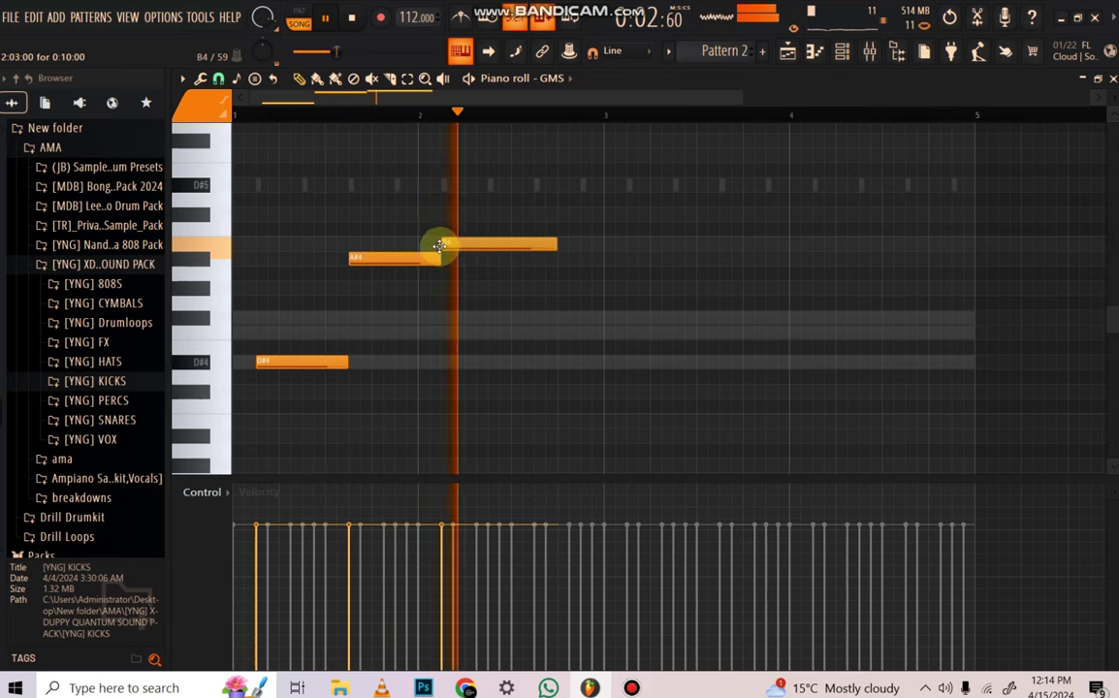
mouse_move(551, 243)
left_mouse_down()
mouse_move(520, 243)
mouse_move(535, 256)
left_mouse_up()
left_click(534, 255)
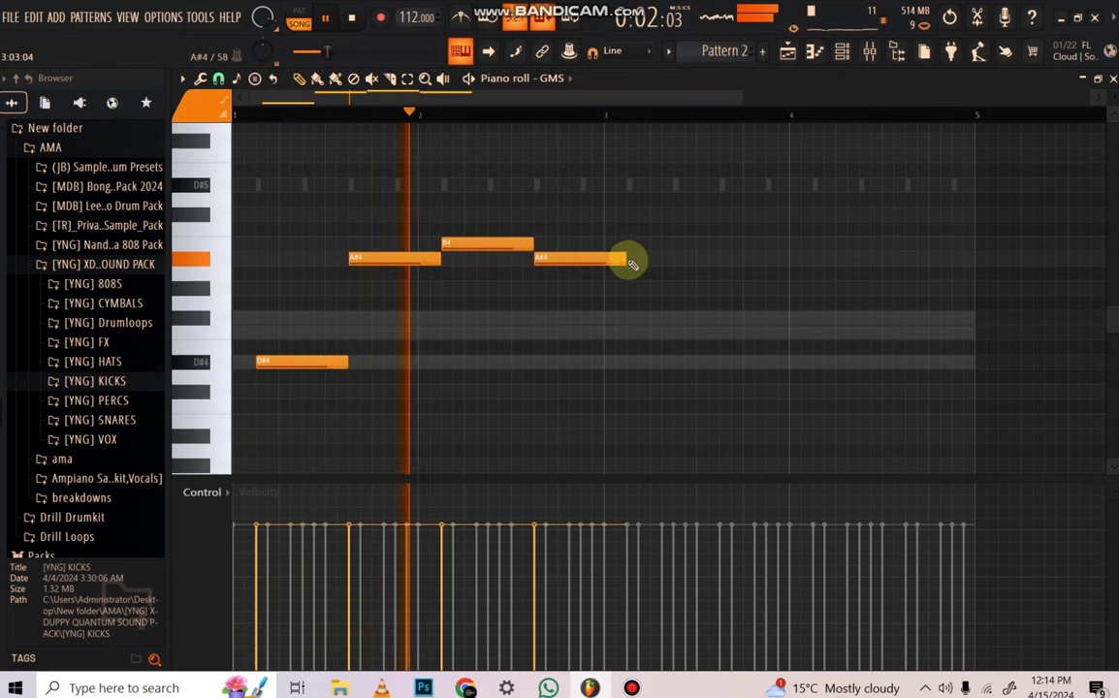
left_click_drag(632, 260, 600, 257)
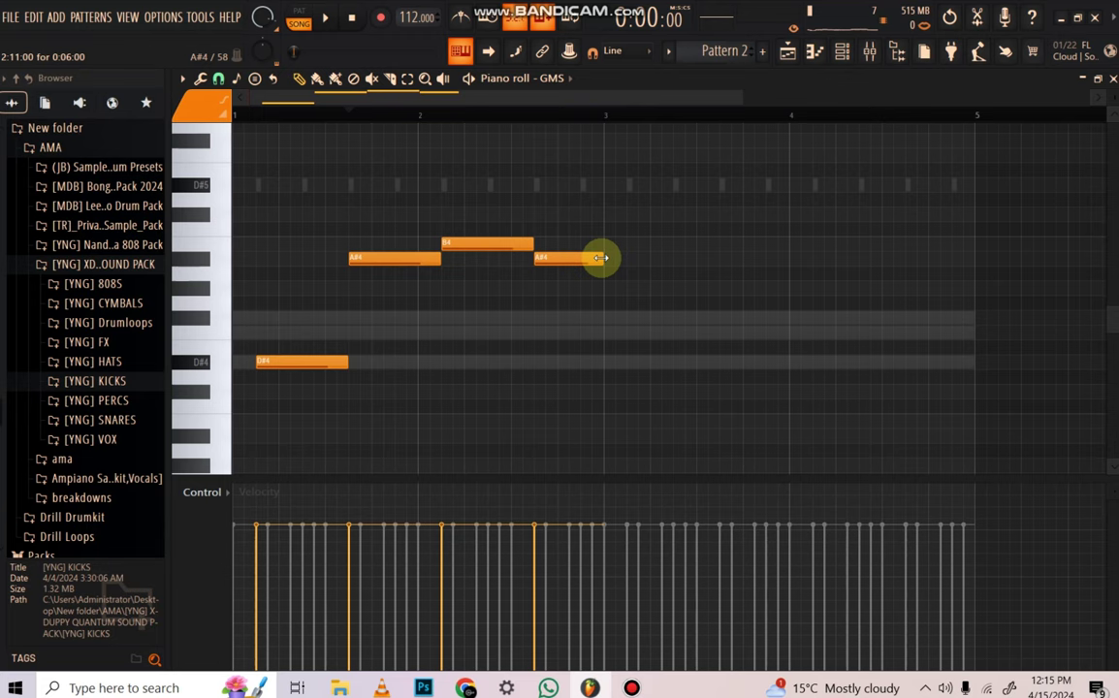
Duplicate the four-note GMS phrase into bars 3 and 4, shift the copy to start on step 3 of bar 3, and play it
key("ctrl+b")
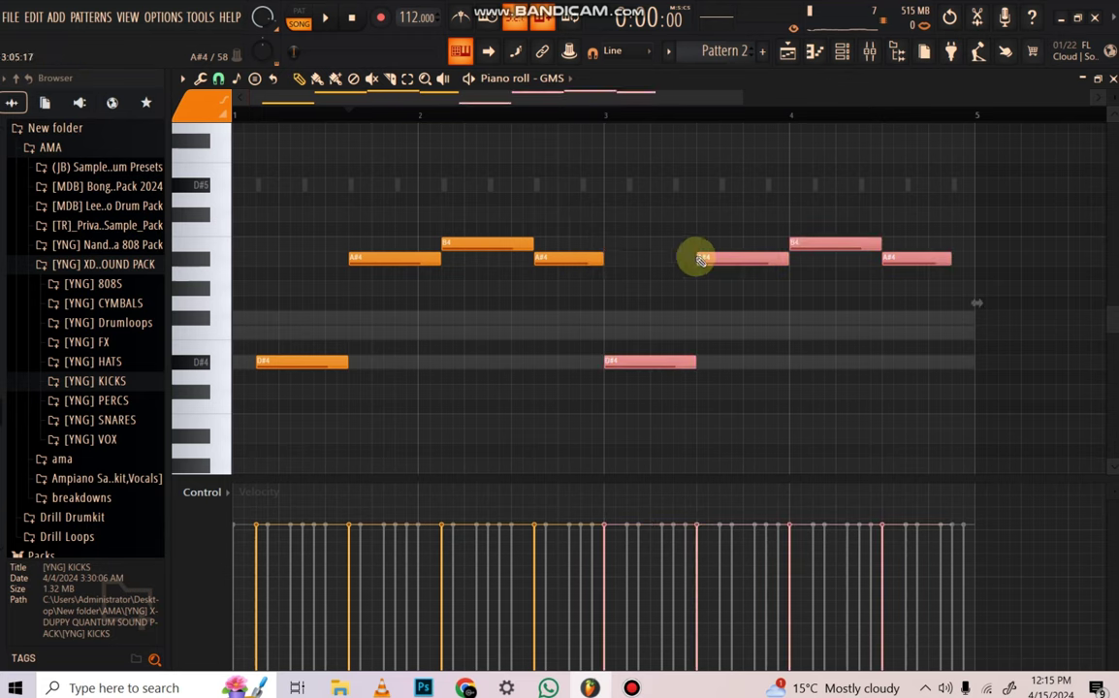
left_click_drag(715, 256, 736, 256)
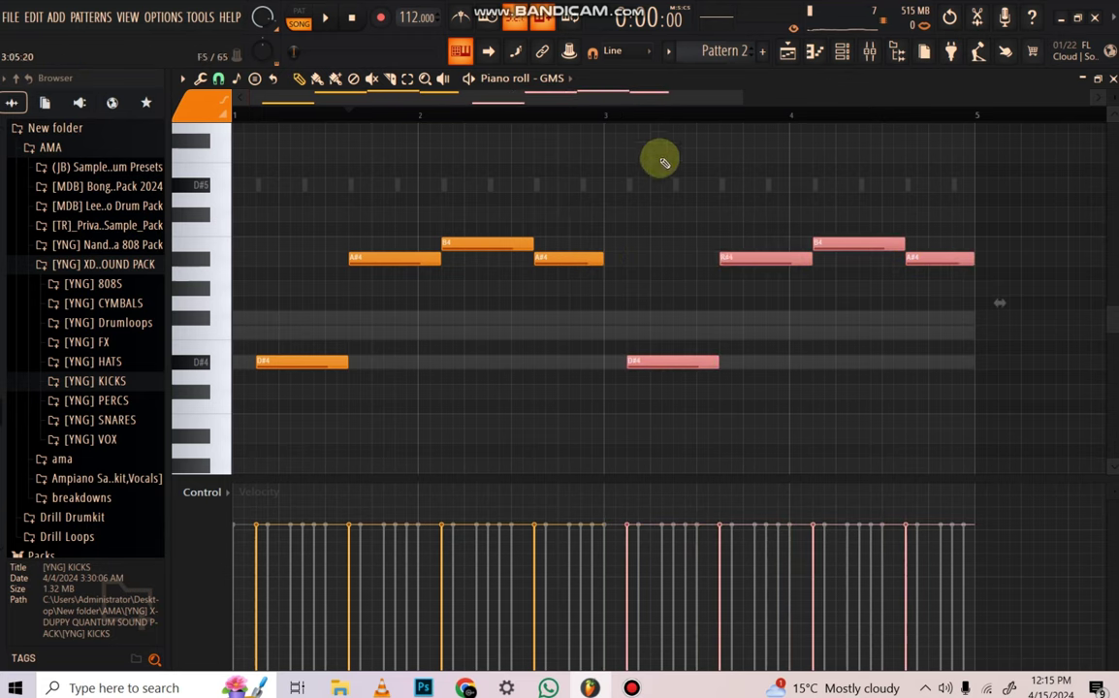
key("space")
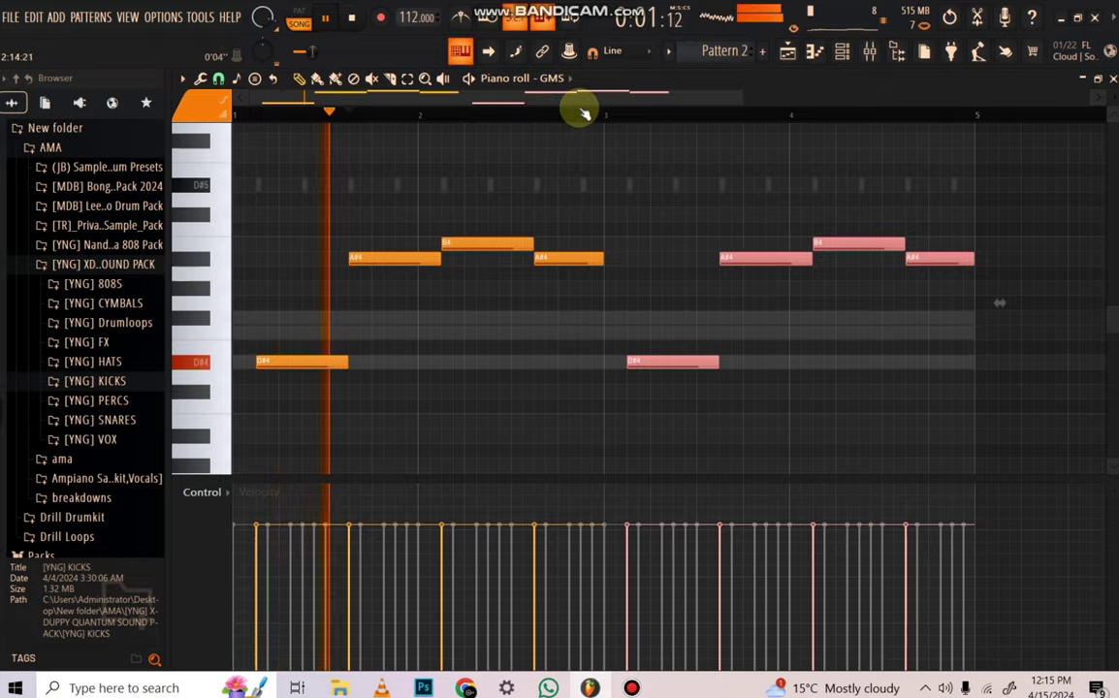
Apply quick legato to the last A#4 of the first phrase, extending it to the following D#4
scroll(580, 110, "down", 2)
scroll(584, 113, "down", 1)
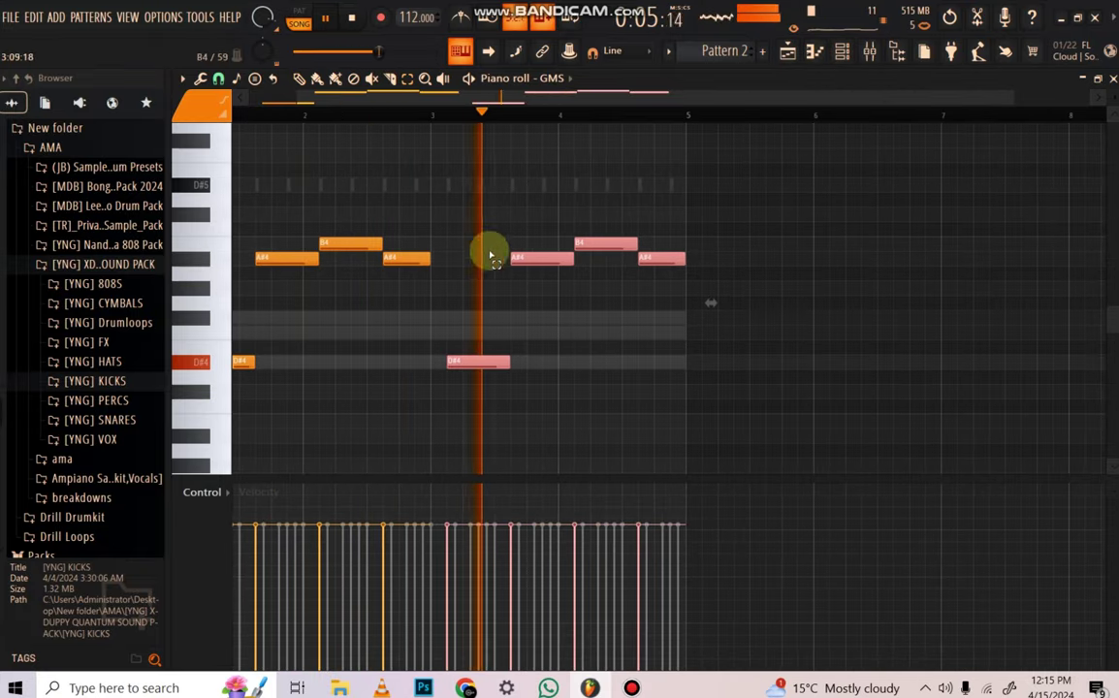
left_click(417, 260)
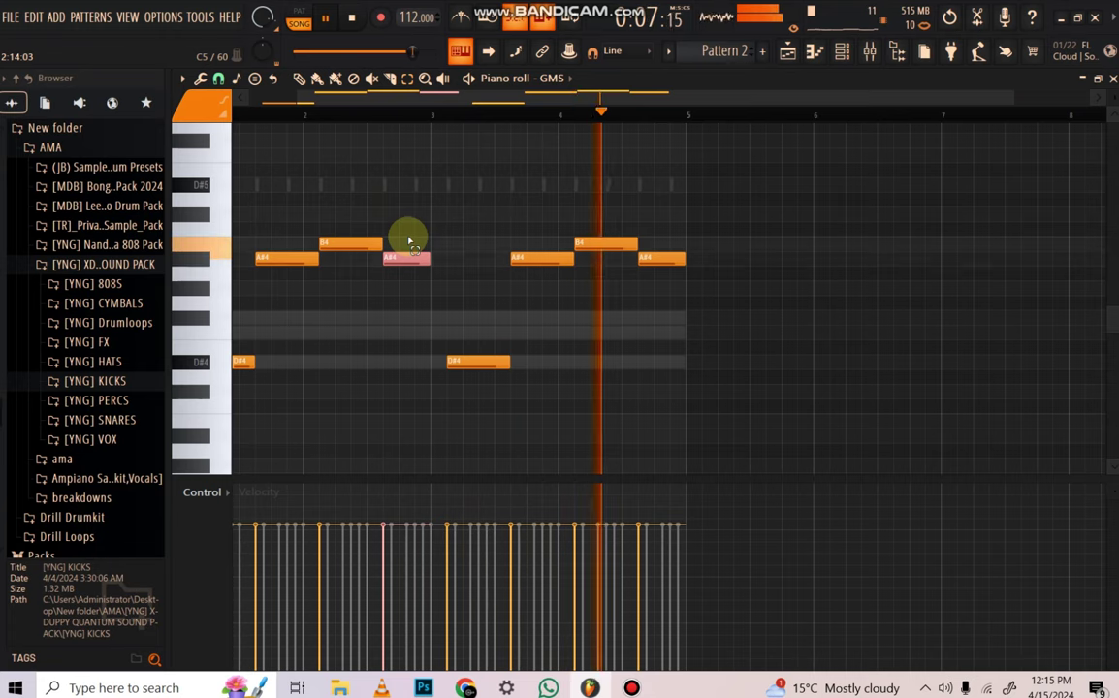
key("alt+l")
key("Return")
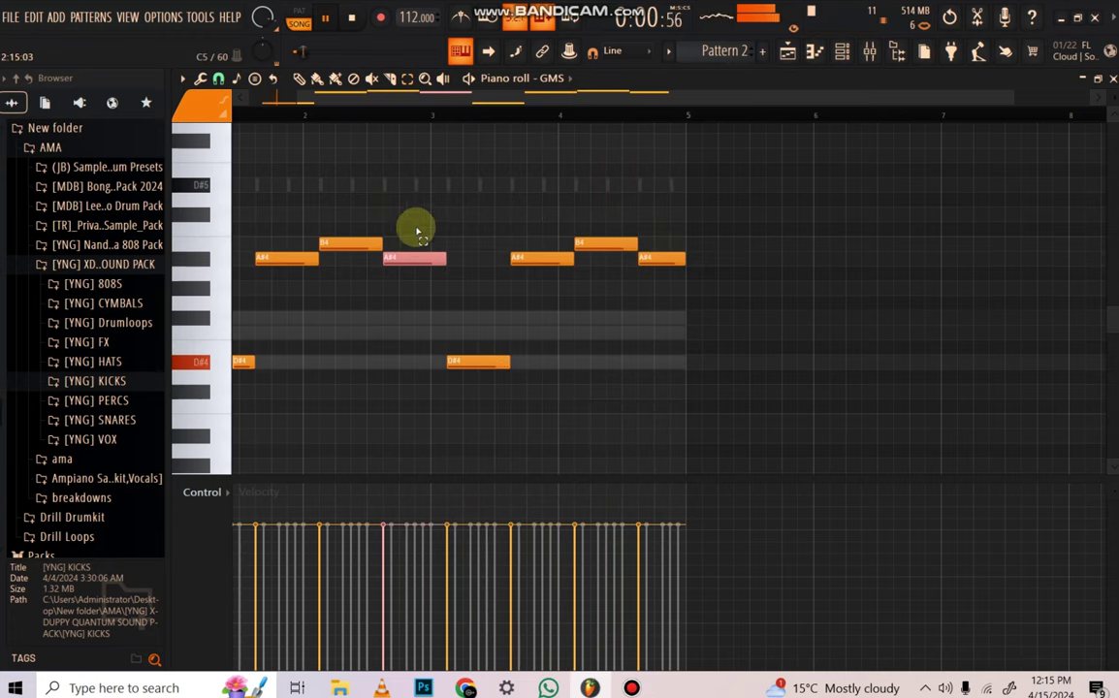
scroll(523, 118, "down", 1)
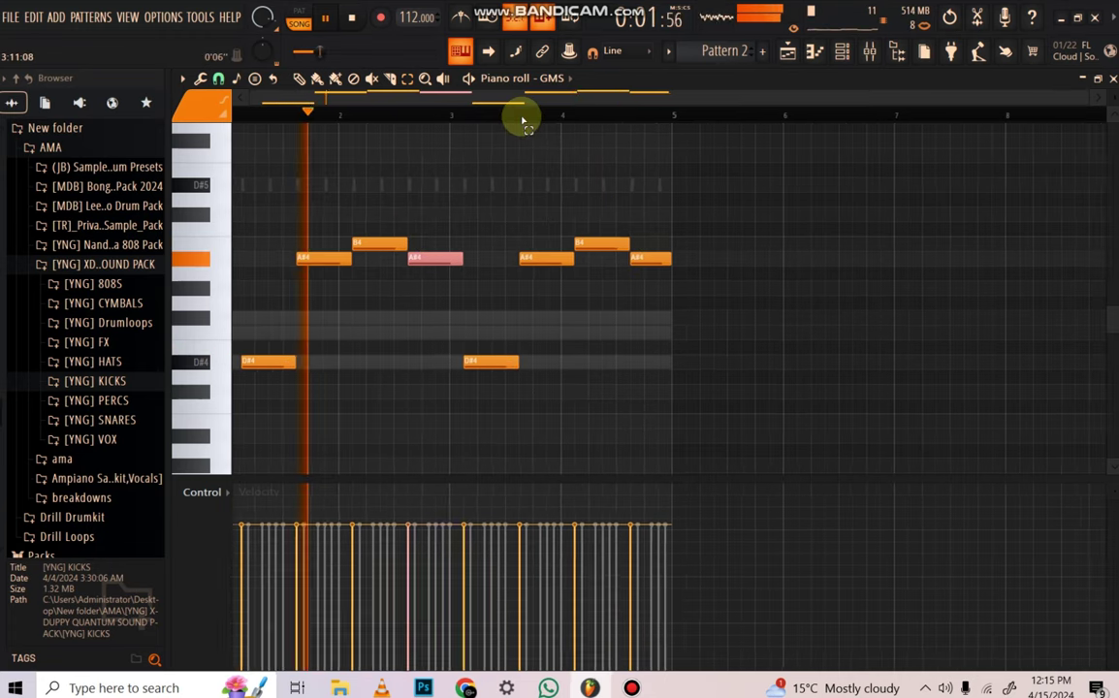
Stop playback, clone the GMS channel, and copy the original GMS channel's notes
left_click(843, 49)
key("space")
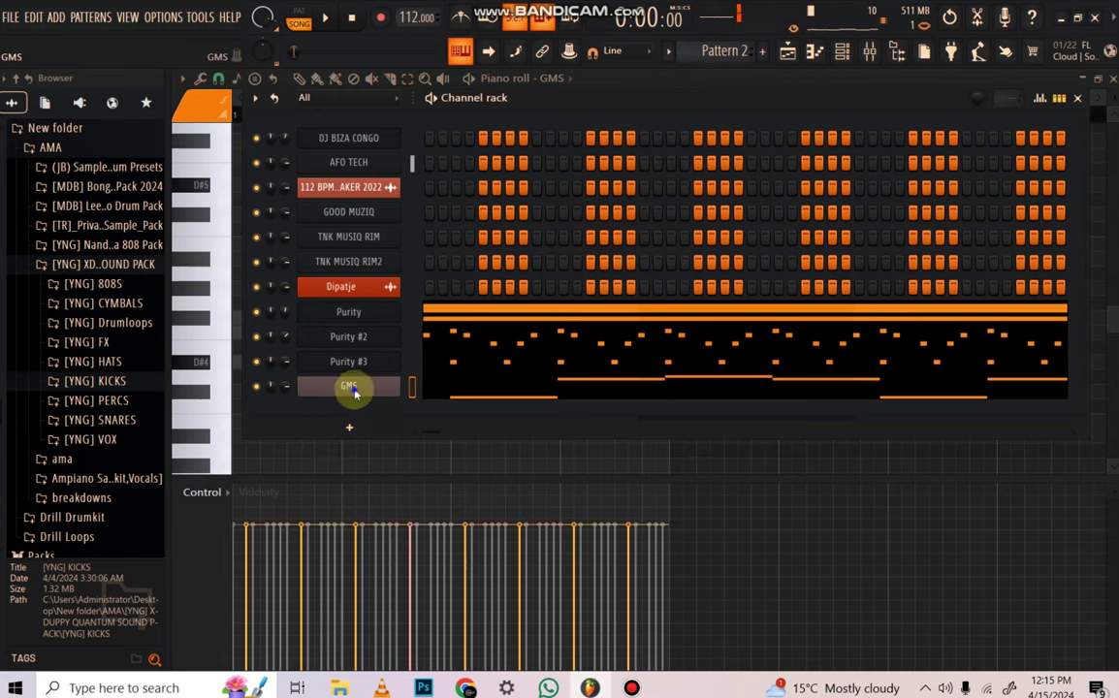
right_click(355, 391)
left_click(449, 537)
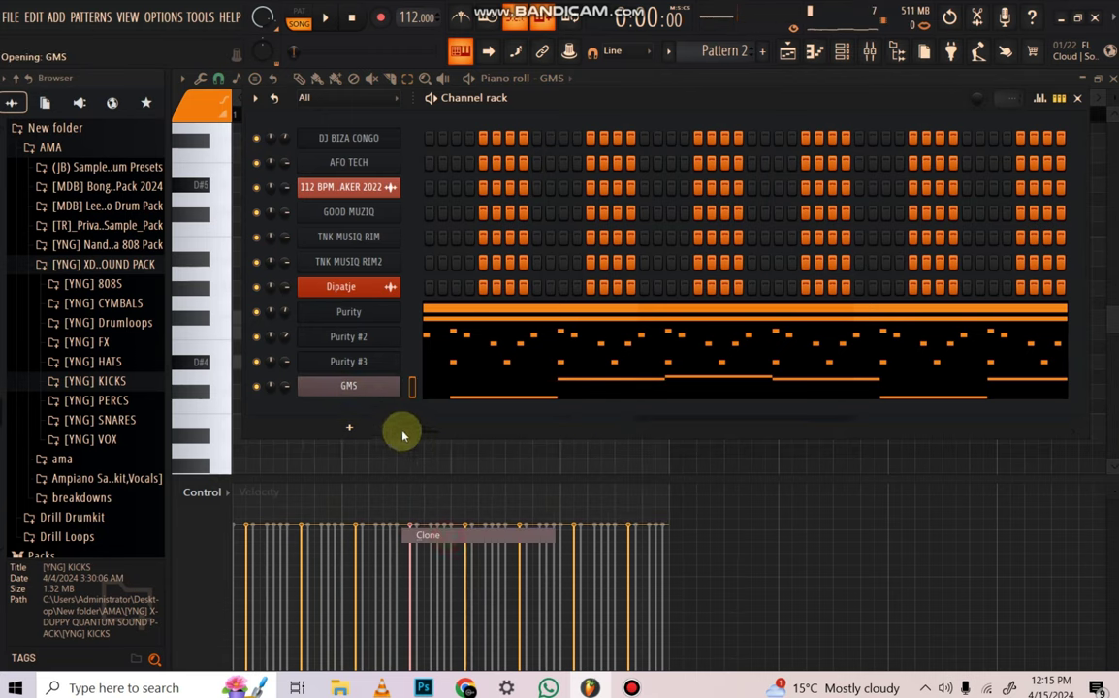
left_click(297, 435)
right_click(344, 389)
left_click(606, 400)
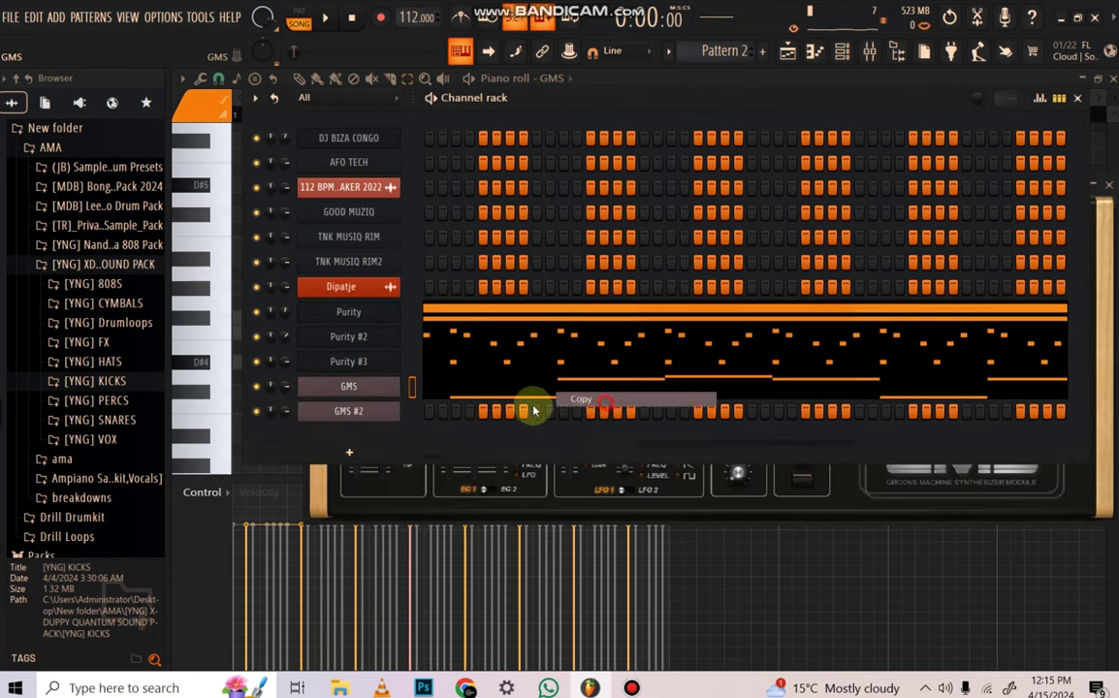
Load the Reece Bass preset from the Basses bank in GMS #2 and close the synth window
left_click(373, 411)
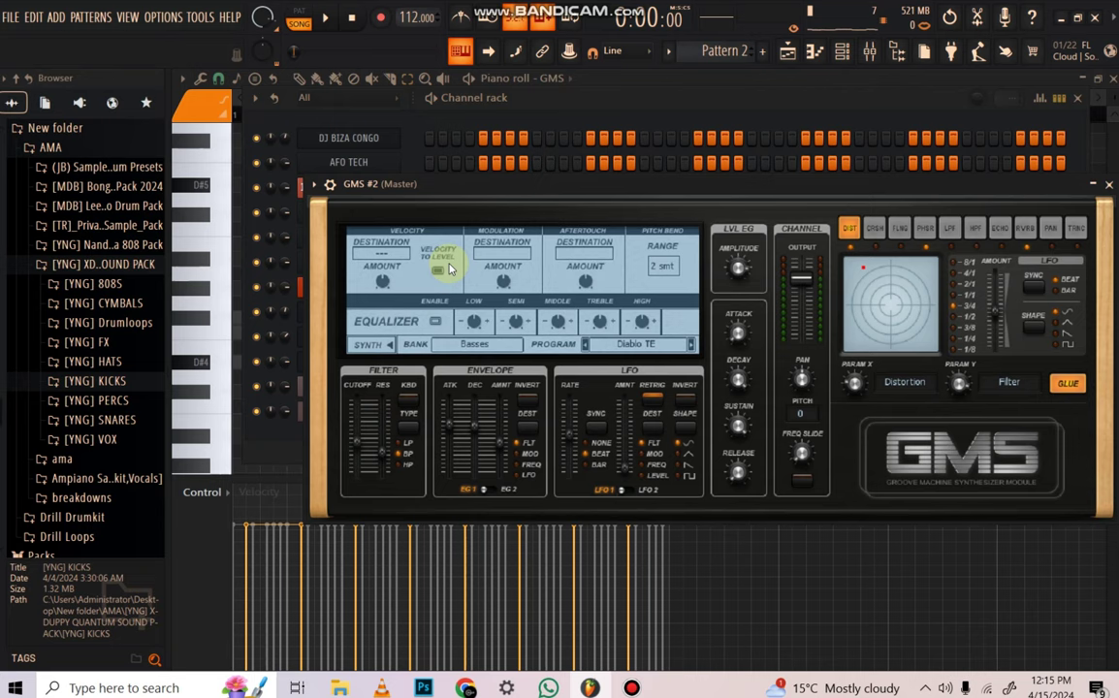
left_click(472, 346)
left_click_drag(879, 301, 883, 463)
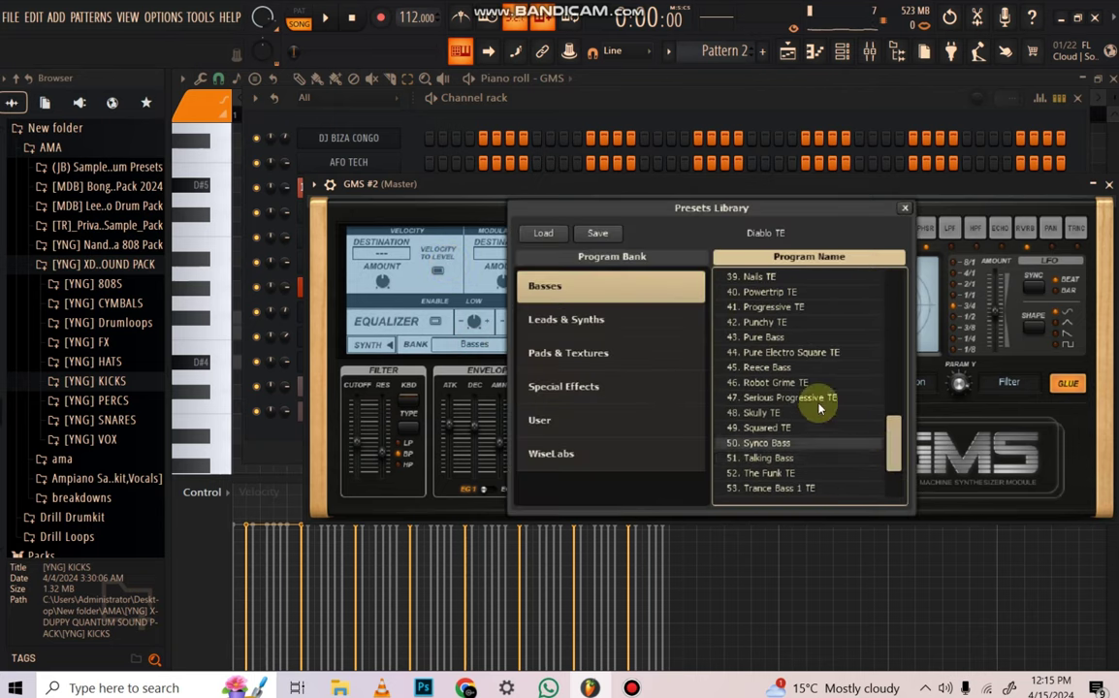
left_click(805, 367)
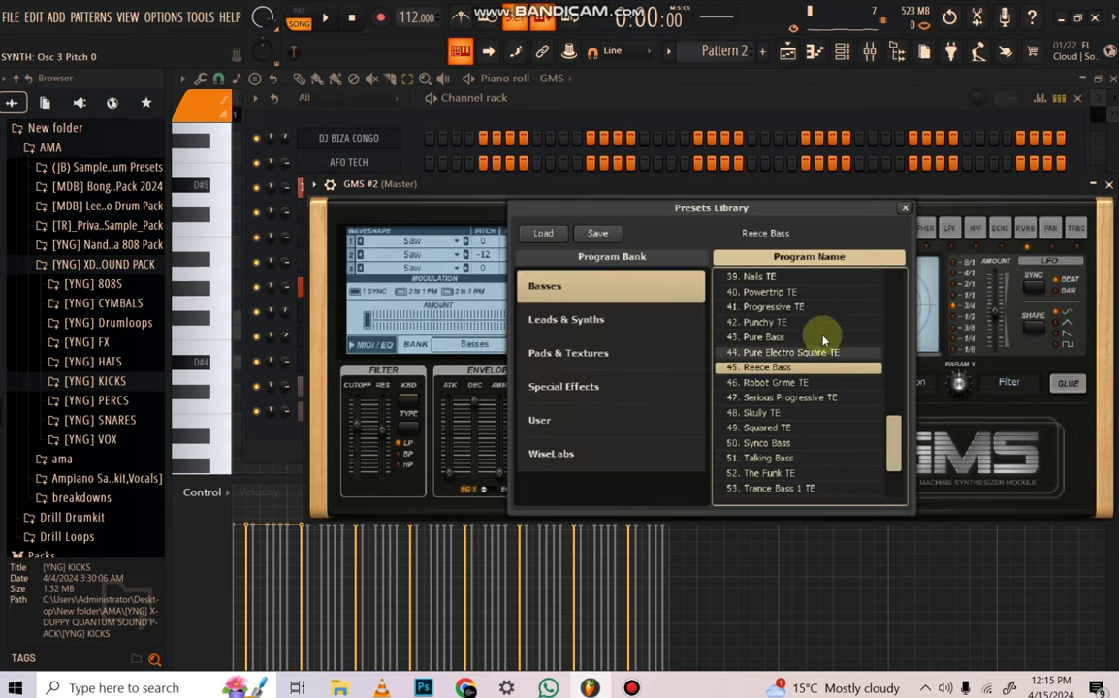
left_click(905, 208)
left_click(1108, 184)
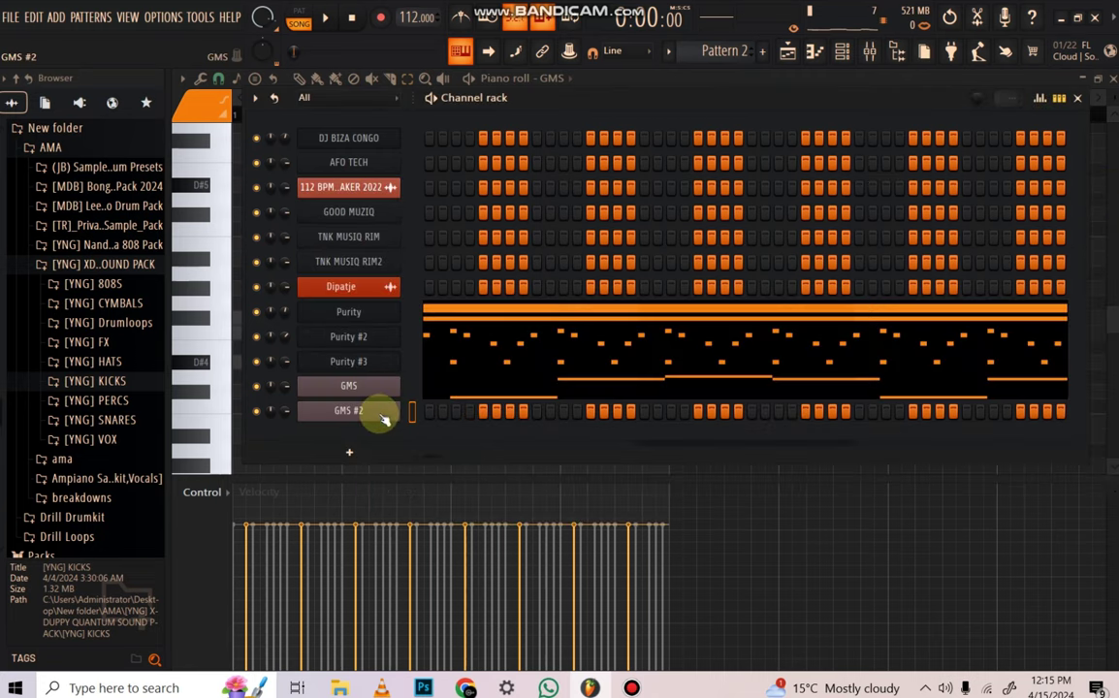
Paste the copied notes into GMS #2, lower them one octave, and play the pattern
right_click(383, 417)
left_click(506, 398)
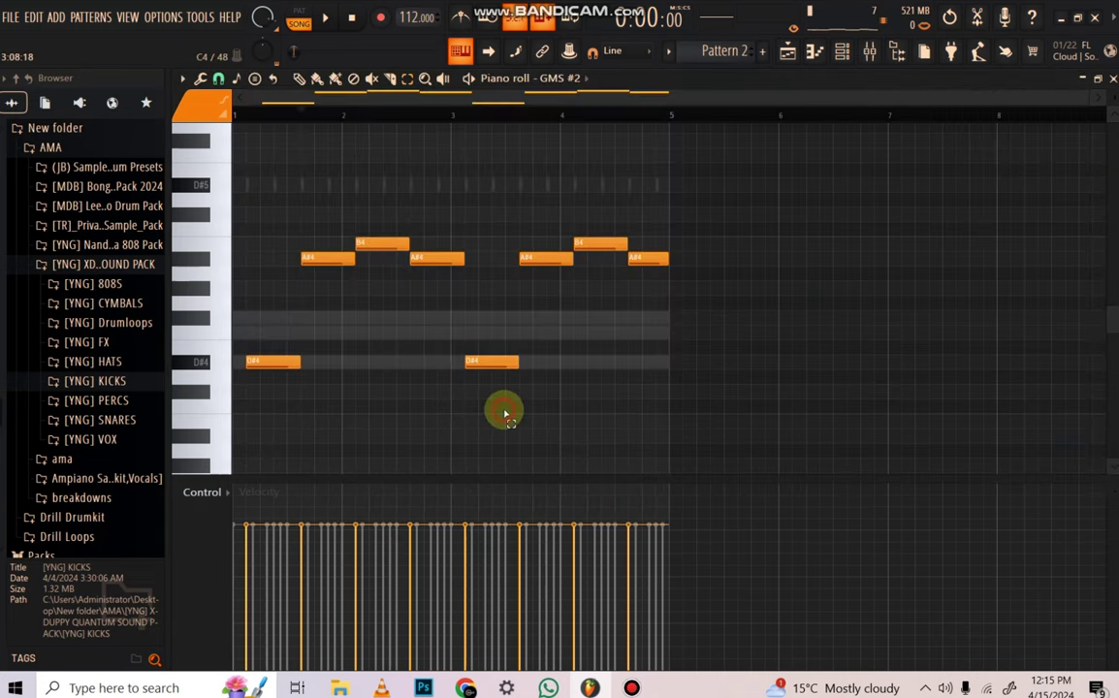
key("ctrl+Down")
key("space")
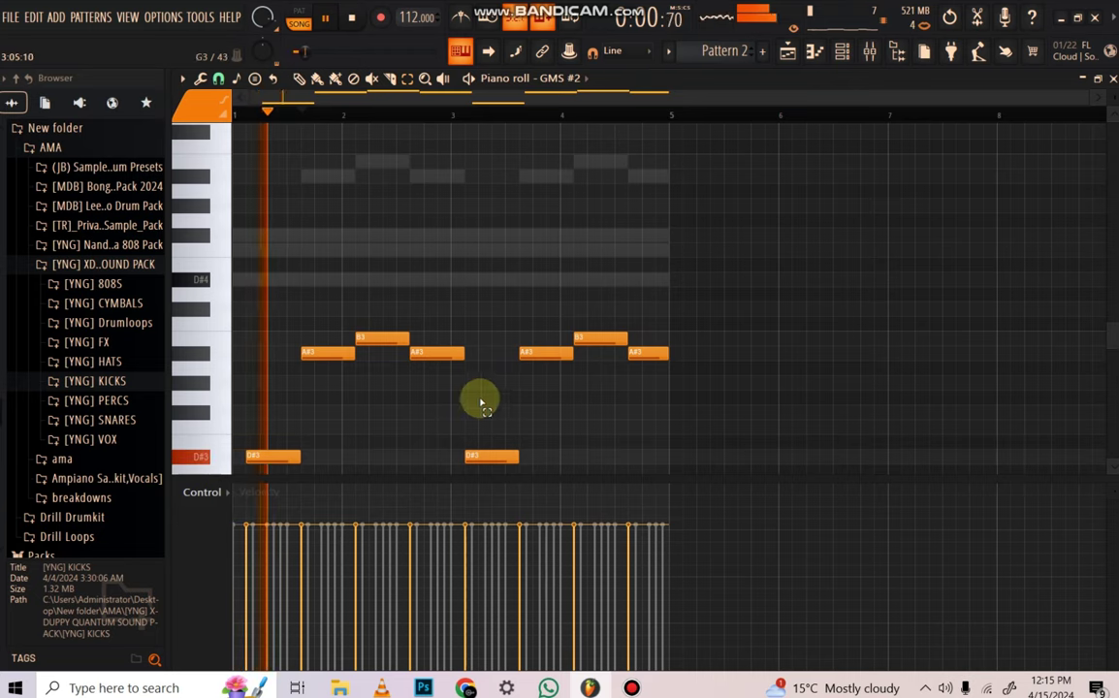
Reopen the GMS #2 piano roll, raise all its notes one octave, play the pattern, and return to the channel rack
left_click(839, 50)
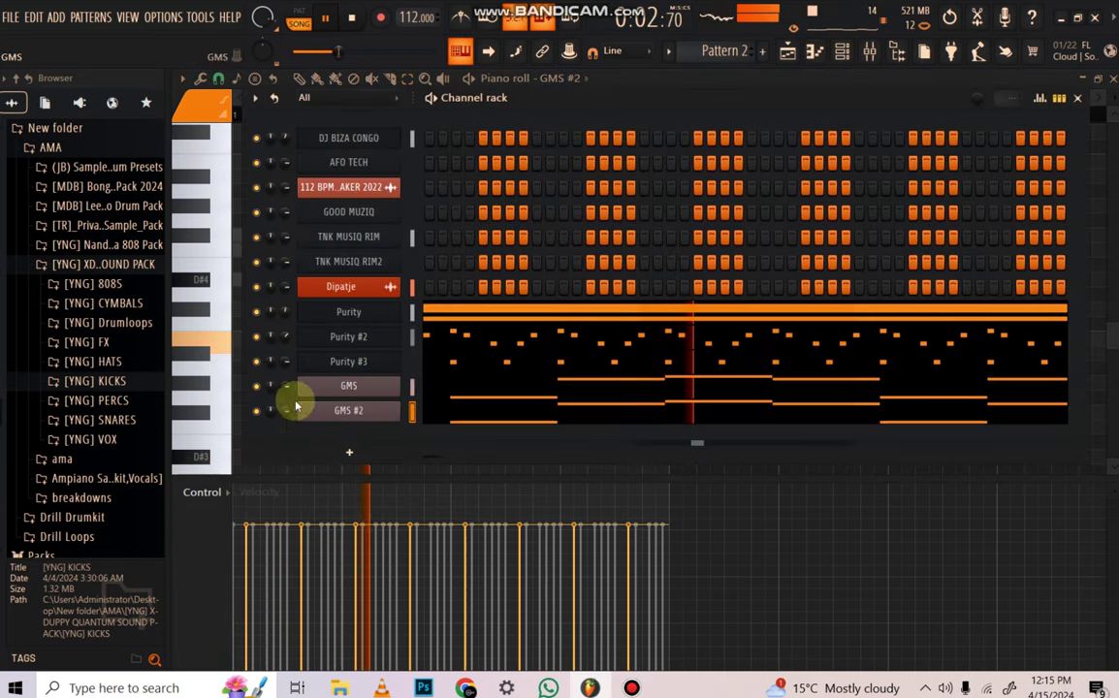
left_click(346, 410)
left_click(457, 417)
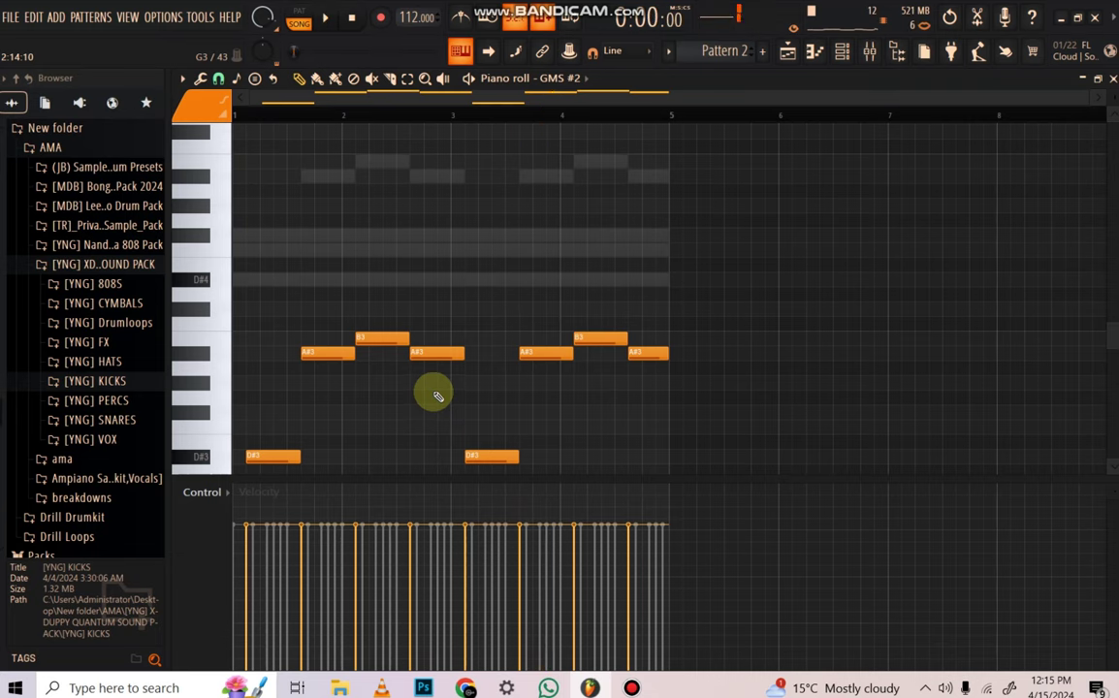
key("ctrl+Up")
key("space")
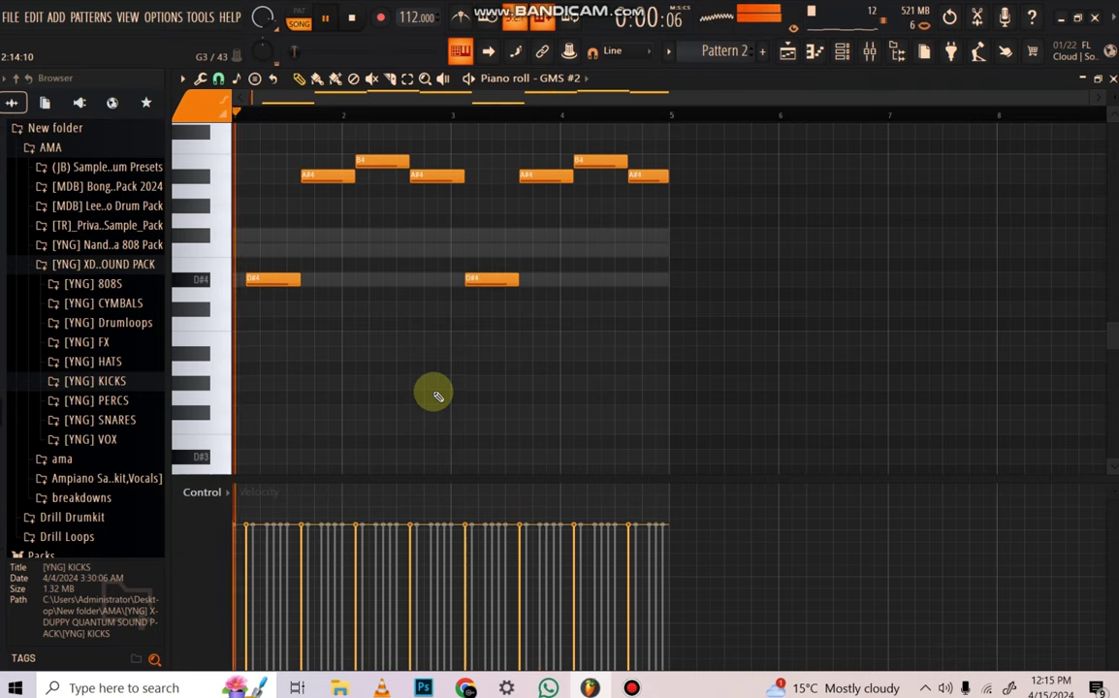
left_click(842, 57)
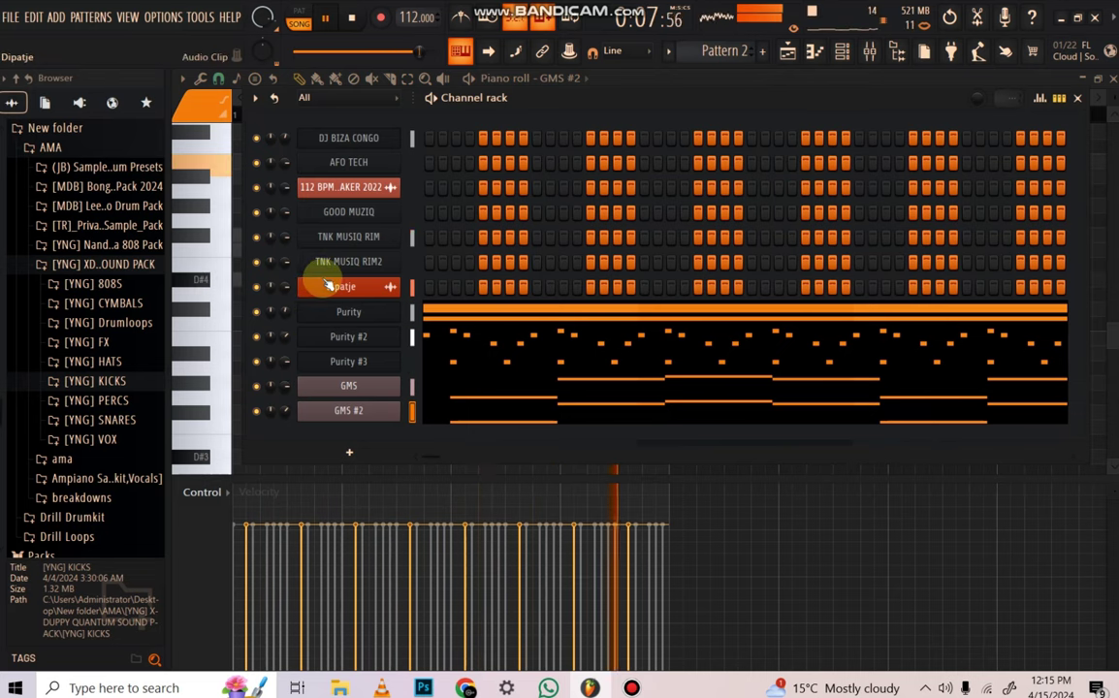
Add a Purity channel, load the Cheese preset from its Lead Synth category, and close the synth window
left_click(357, 452)
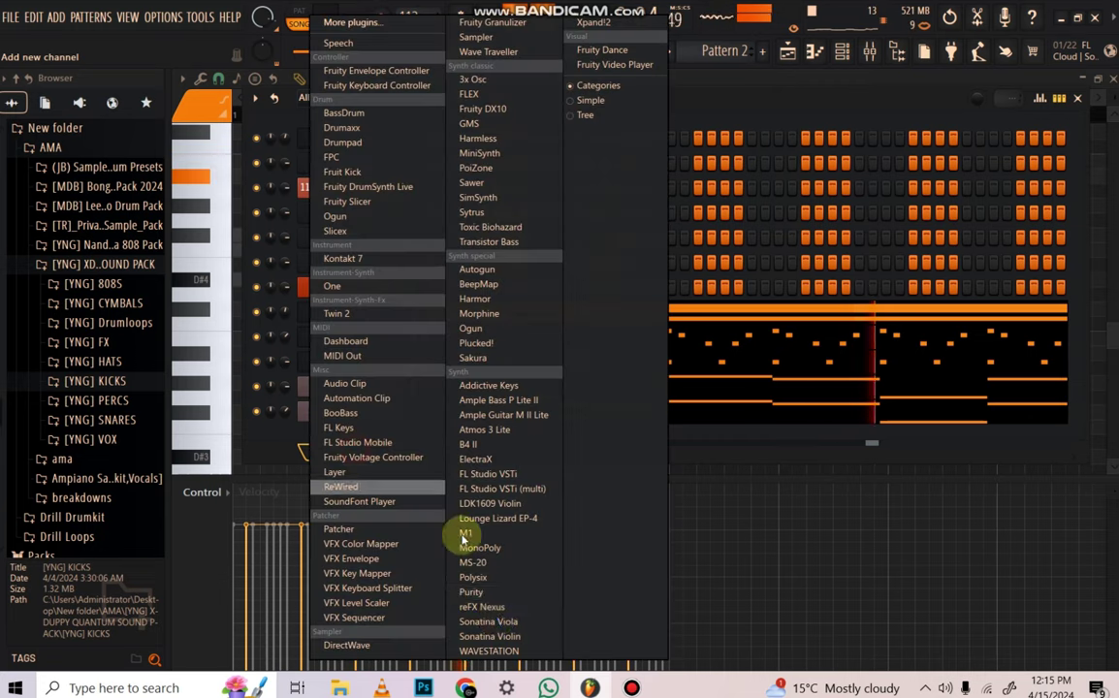
left_click(497, 594)
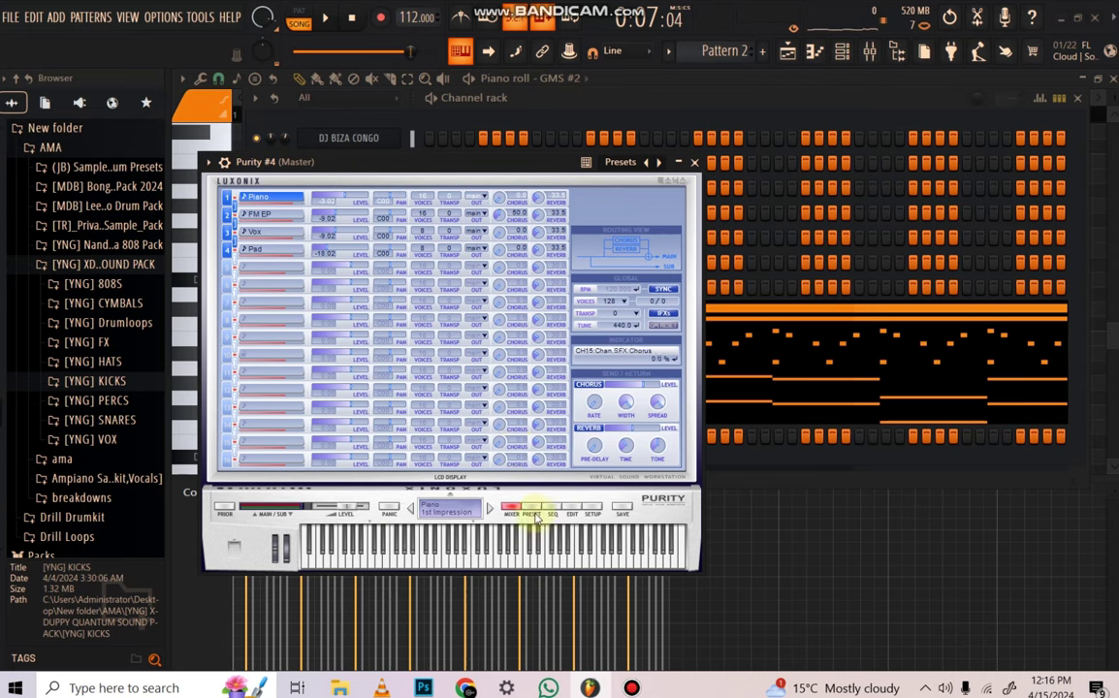
left_click(531, 510)
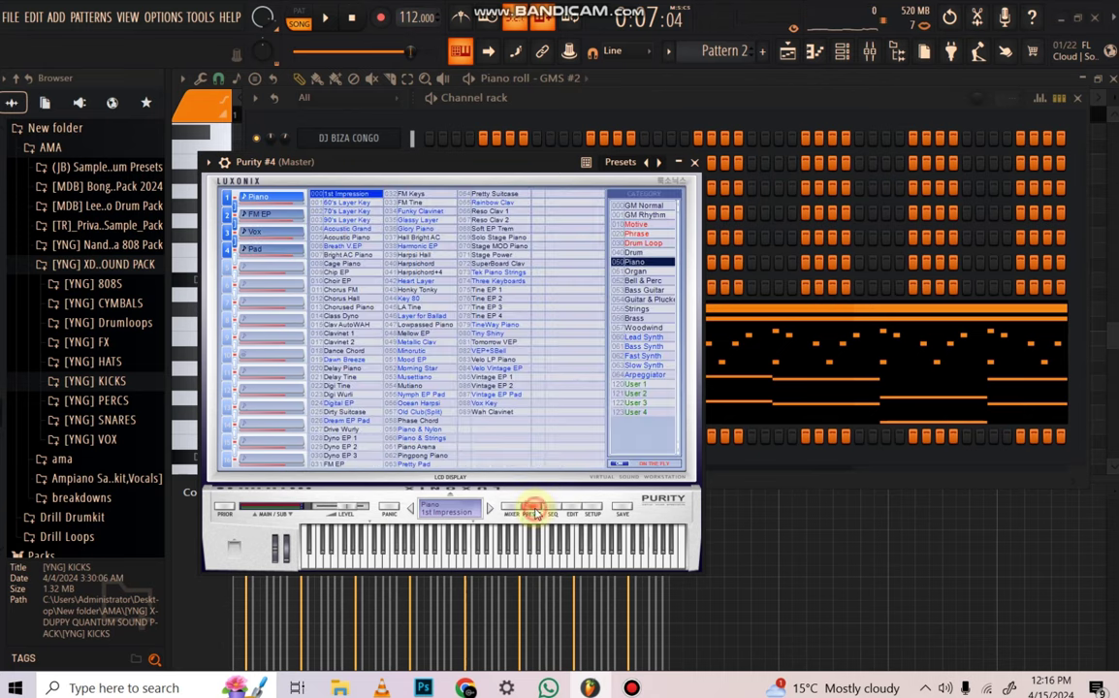
left_click(645, 337)
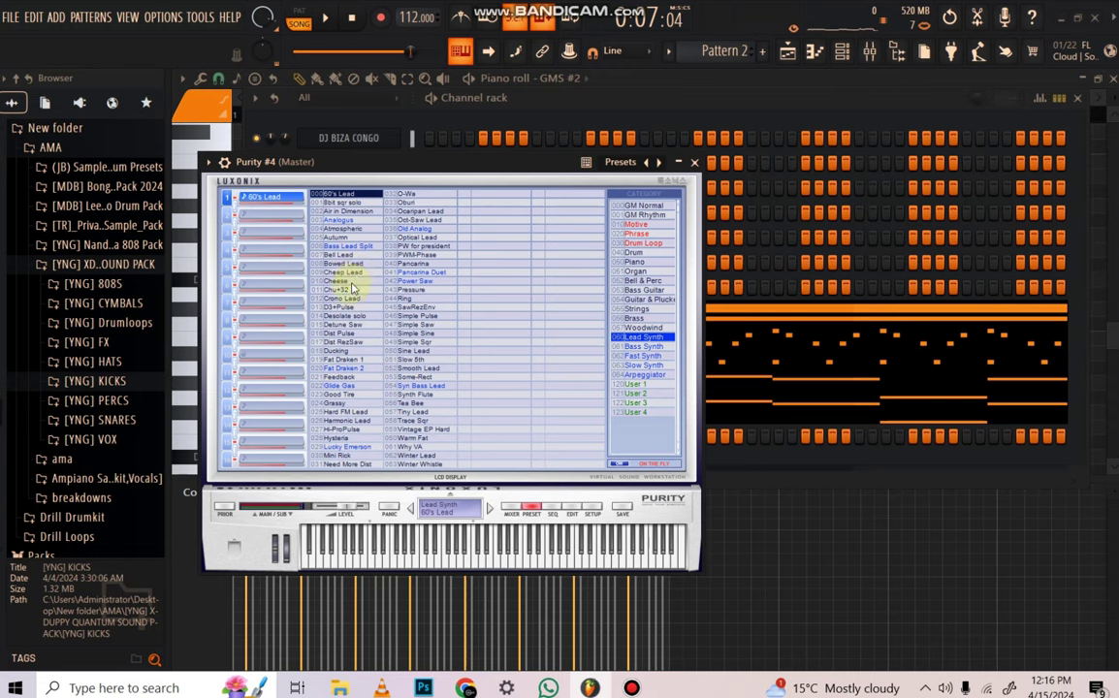
left_click(697, 161)
In Purity #4's piano roll, draw a descending F#4, F4, D#4 phrase across bar 1 while the pattern plays
key("space")
right_click(377, 435)
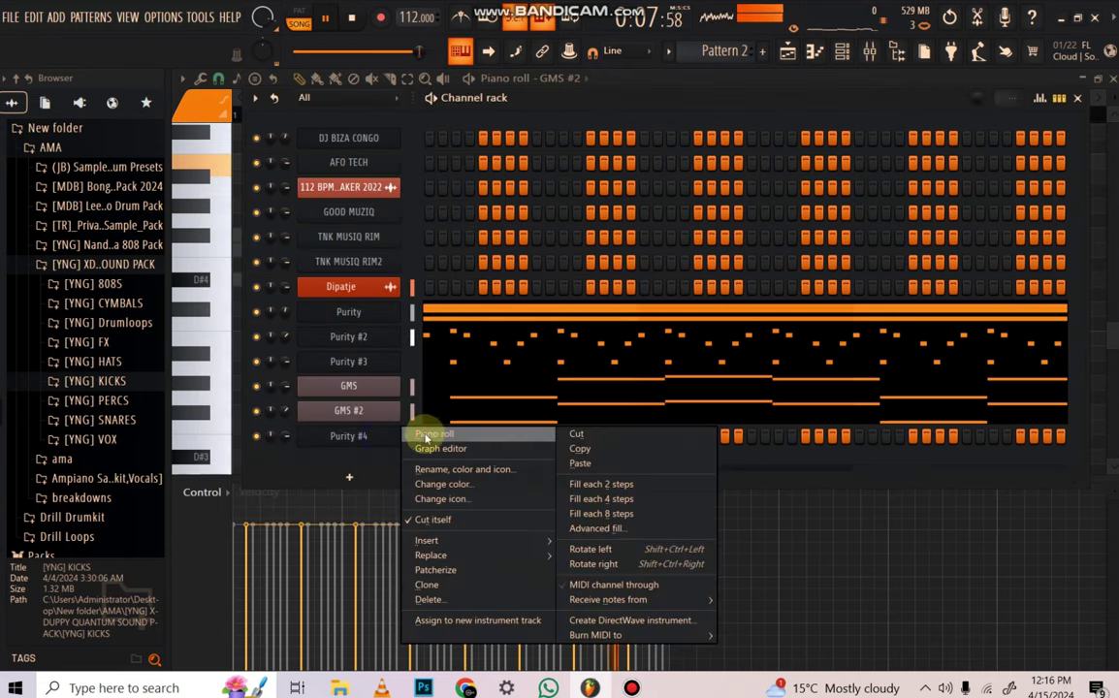
left_click(427, 434)
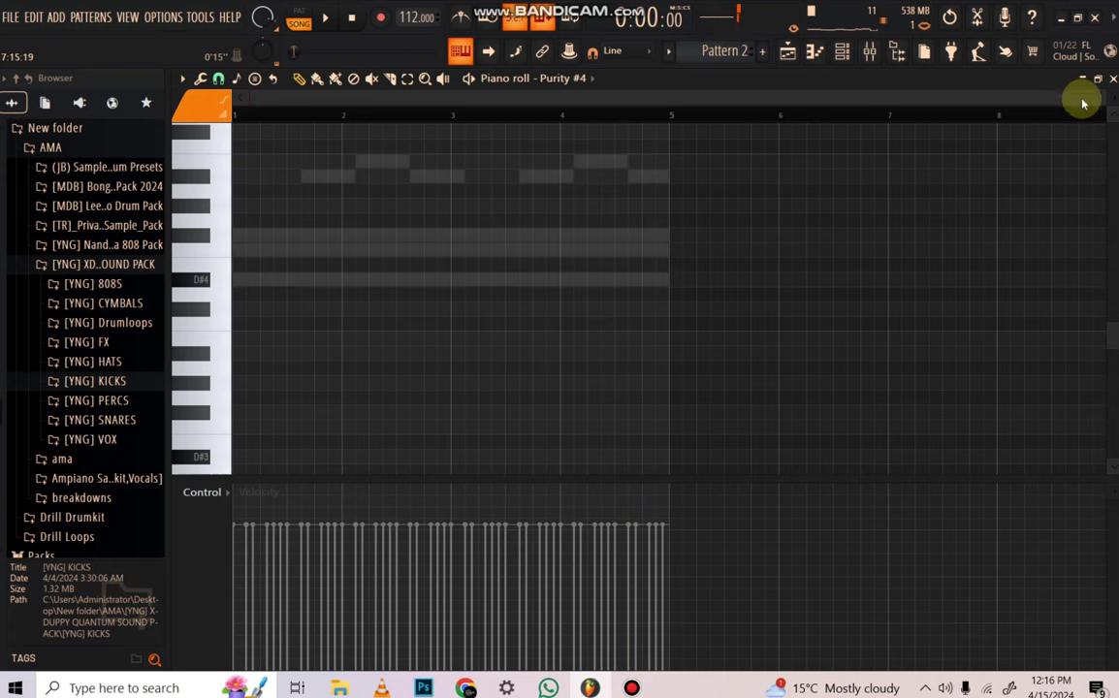
left_click_drag(1087, 95, 490, 174)
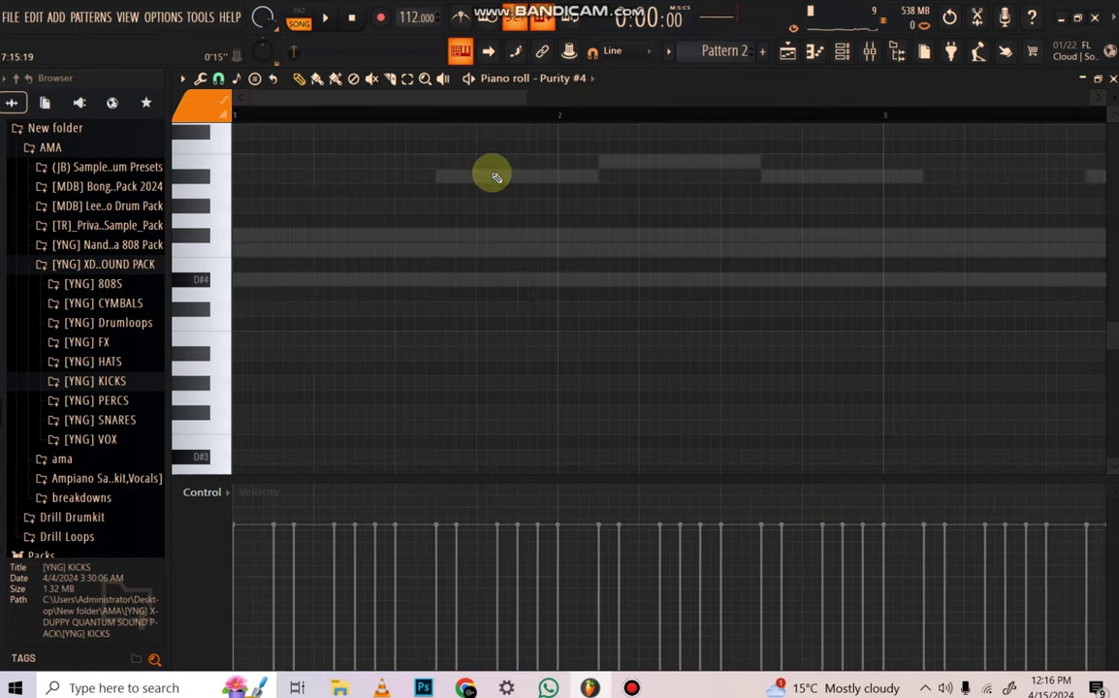
left_click(320, 235)
key("space")
left_click_drag(433, 233, 319, 236)
left_click(484, 250)
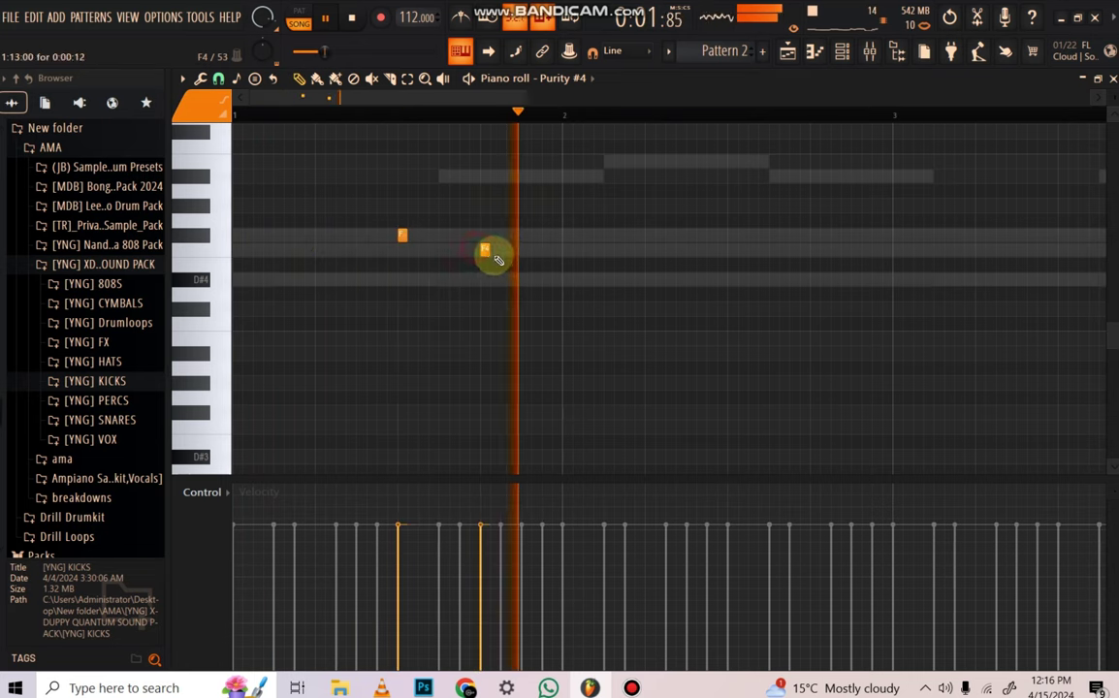
left_click(545, 280)
mouse_move(545, 279)
left_mouse_down()
mouse_move(577, 280)
mouse_move(565, 276)
left_mouse_up()
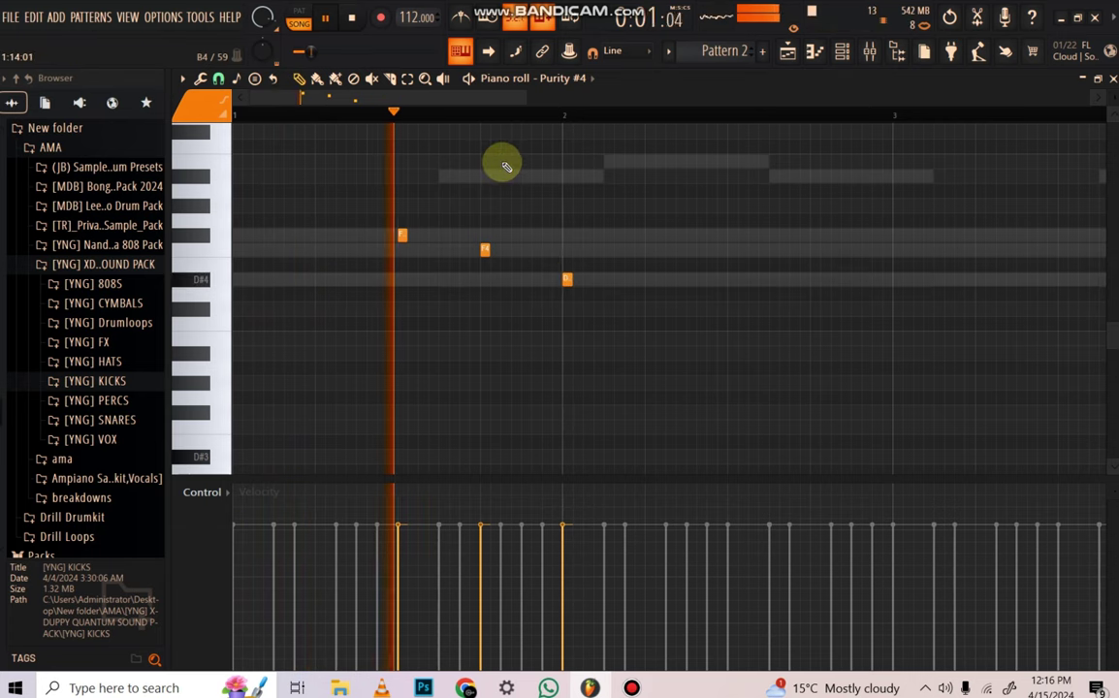
Raise the Purity #4 phrase one octave with its last note just before bar 2, and repeat it through bar 4
scroll(504, 165, "down", 3)
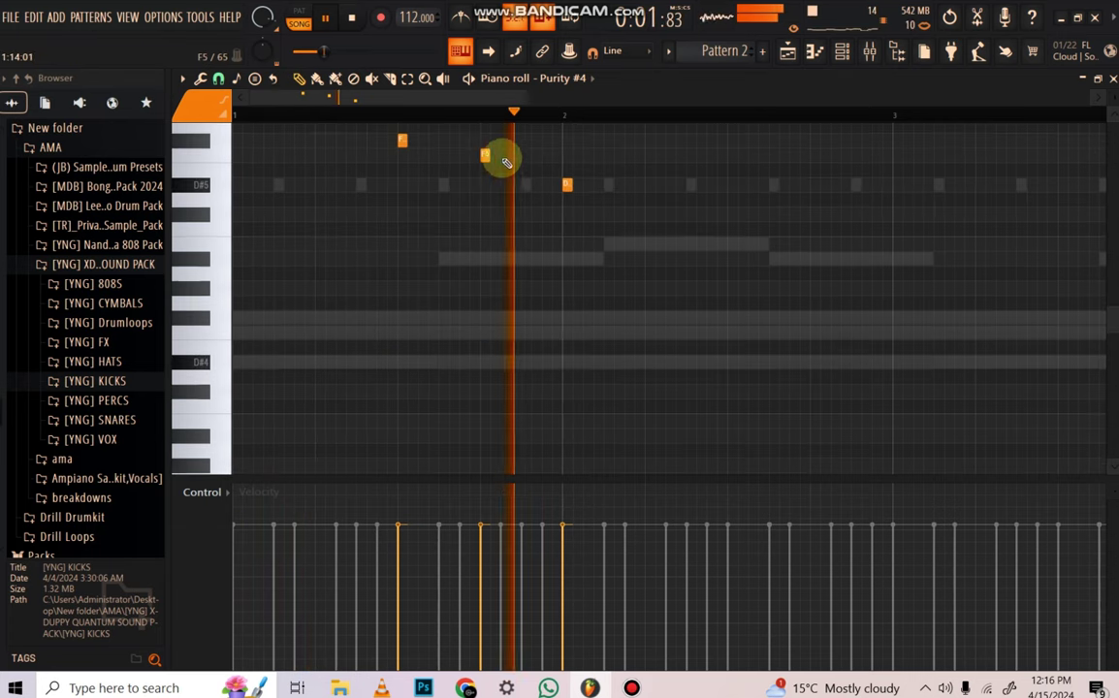
left_click_drag(568, 185, 544, 190)
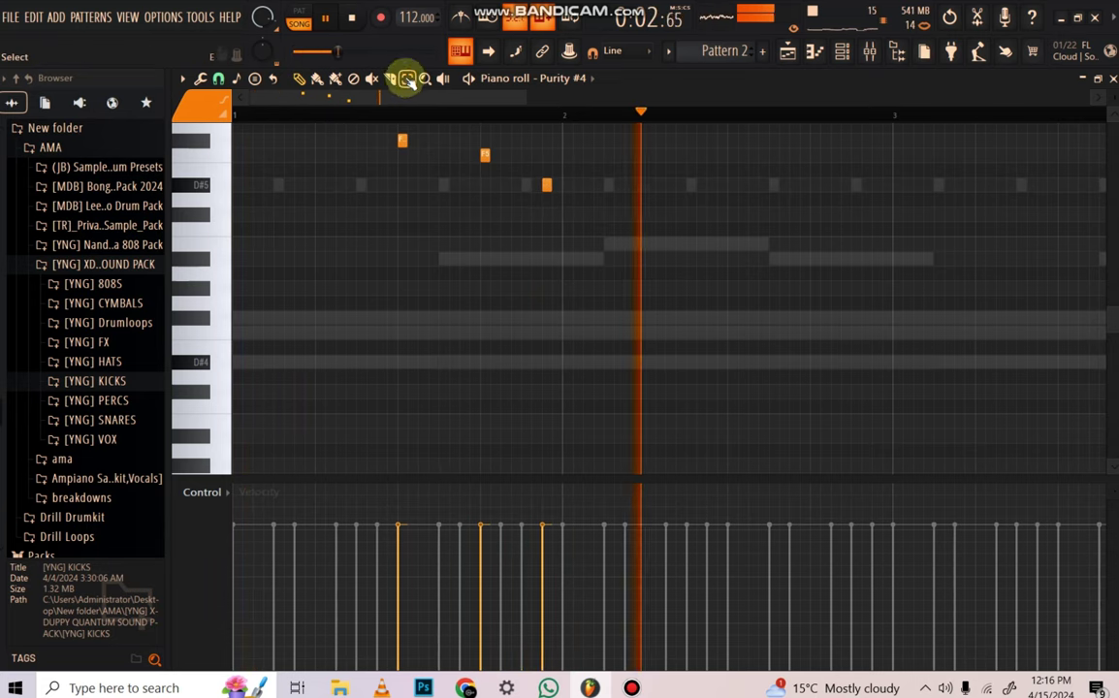
left_click(407, 77)
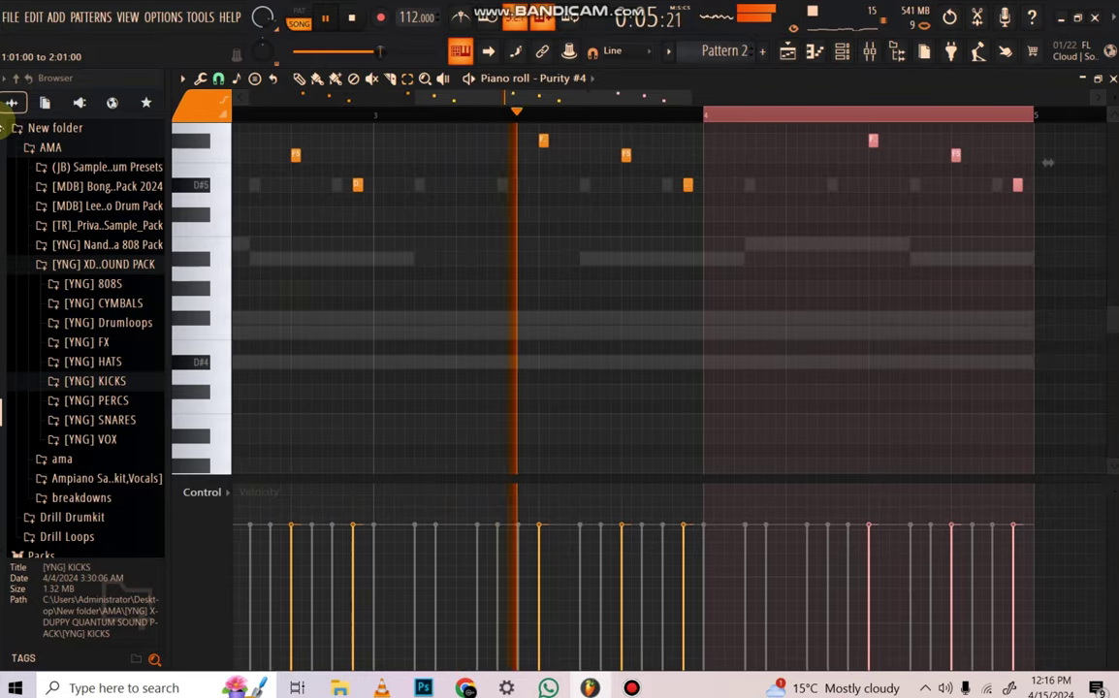
left_click(856, 117)
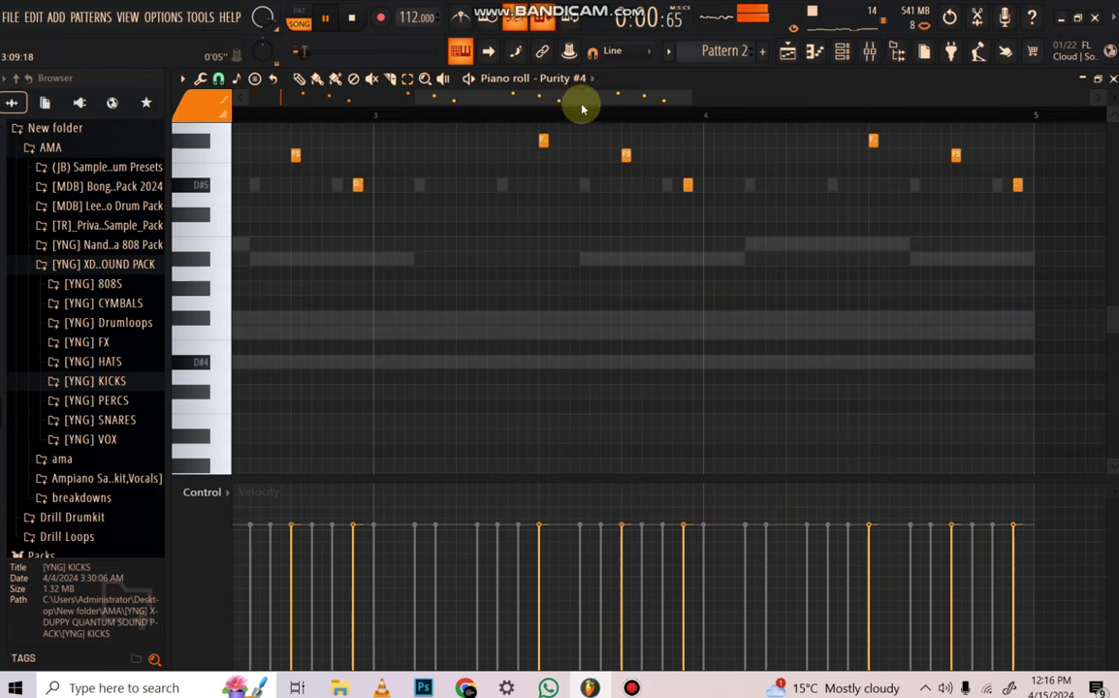
Lengthen the Purity #4 notes to meet each other with the articulator, stop playback, and return to the channel rack
key("alt+l")
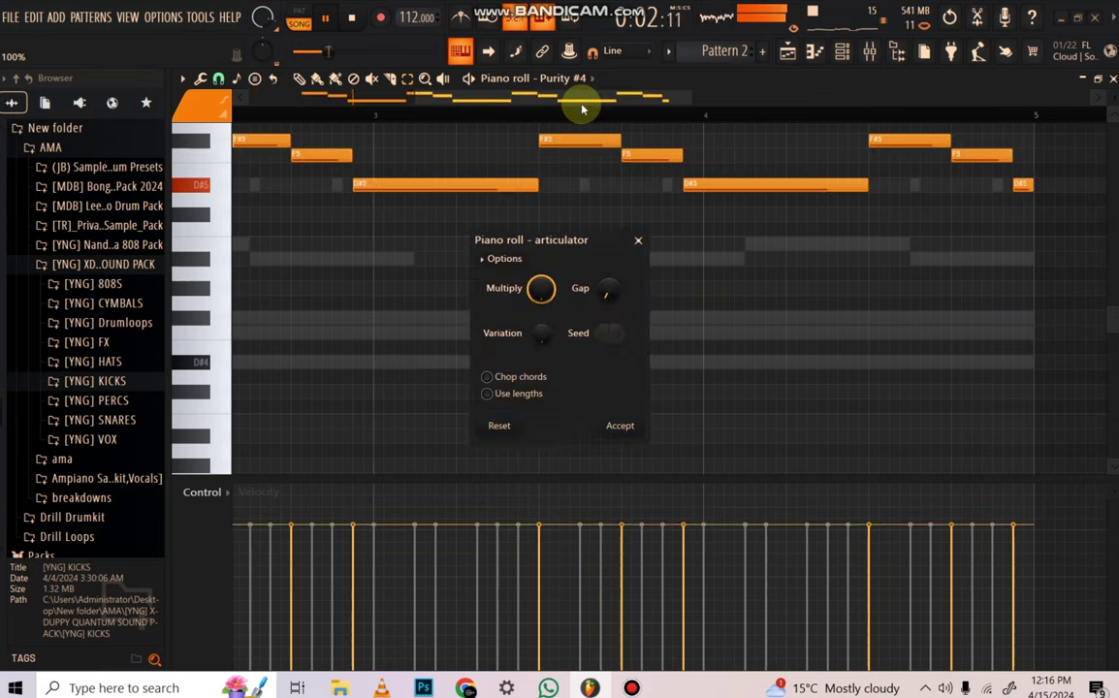
left_click(623, 430)
key("space")
key("F6")
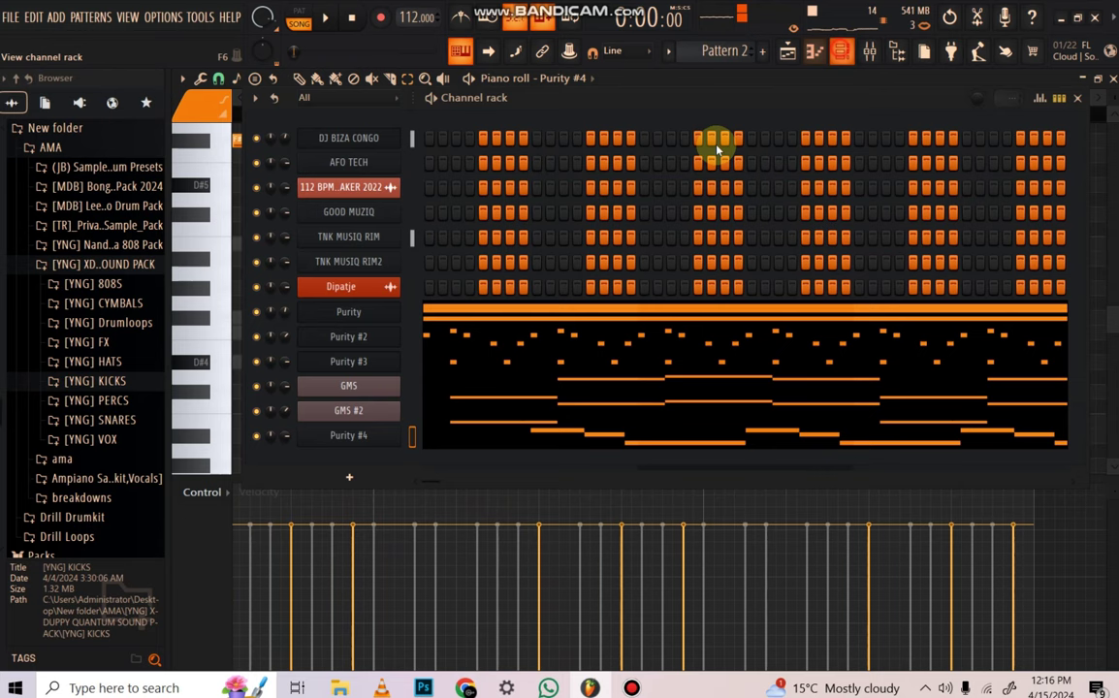
Shorten the Purity #4 melody notes, end the bar 2 phrase on F#5, and return to the channel rack with playback stopped
left_click(341, 444)
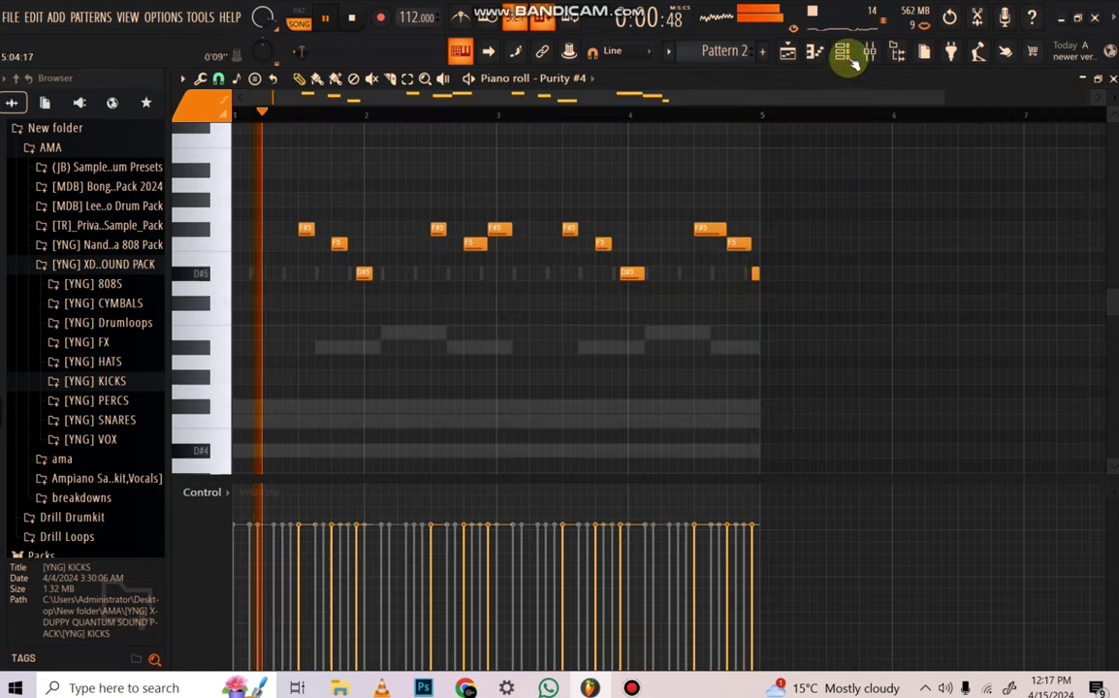
left_click(844, 54)
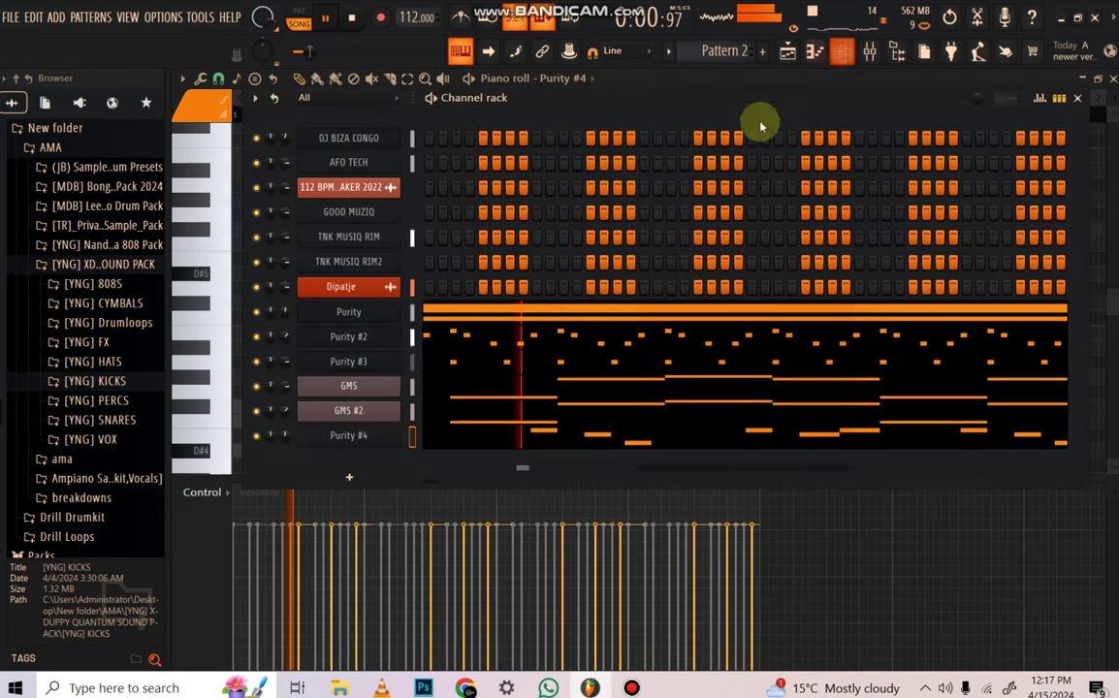
key("space")
Switch Purity #4 to the Cheese 1 preset in the Fast Synth category and adjust its channel volume during playback
left_click(354, 436)
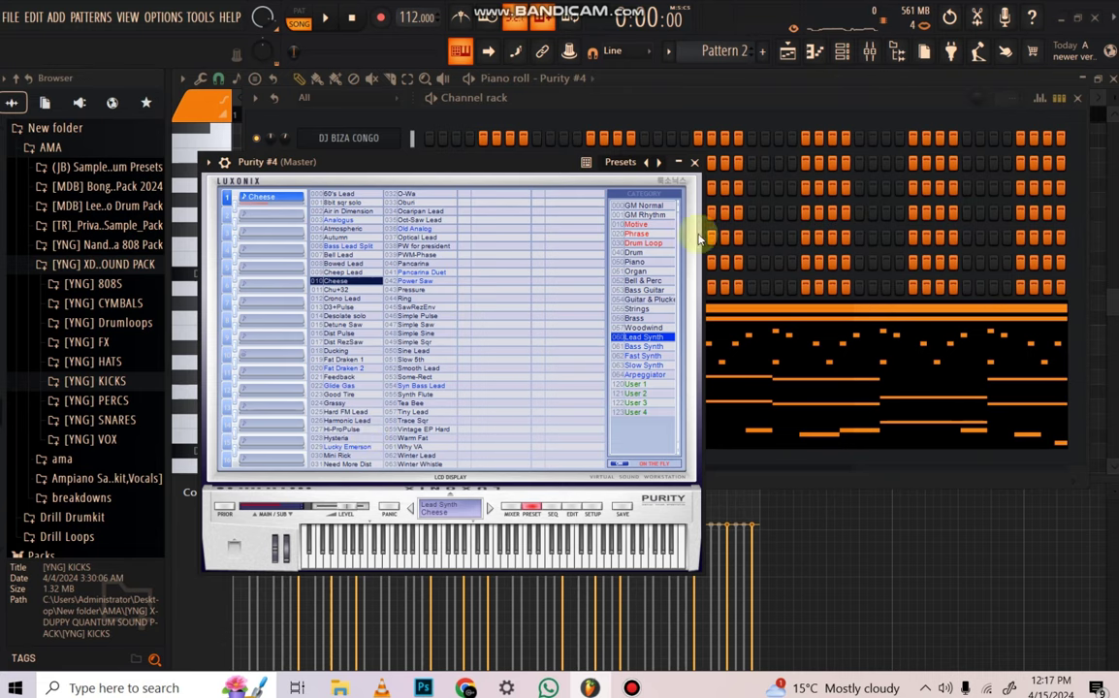
left_click(654, 355)
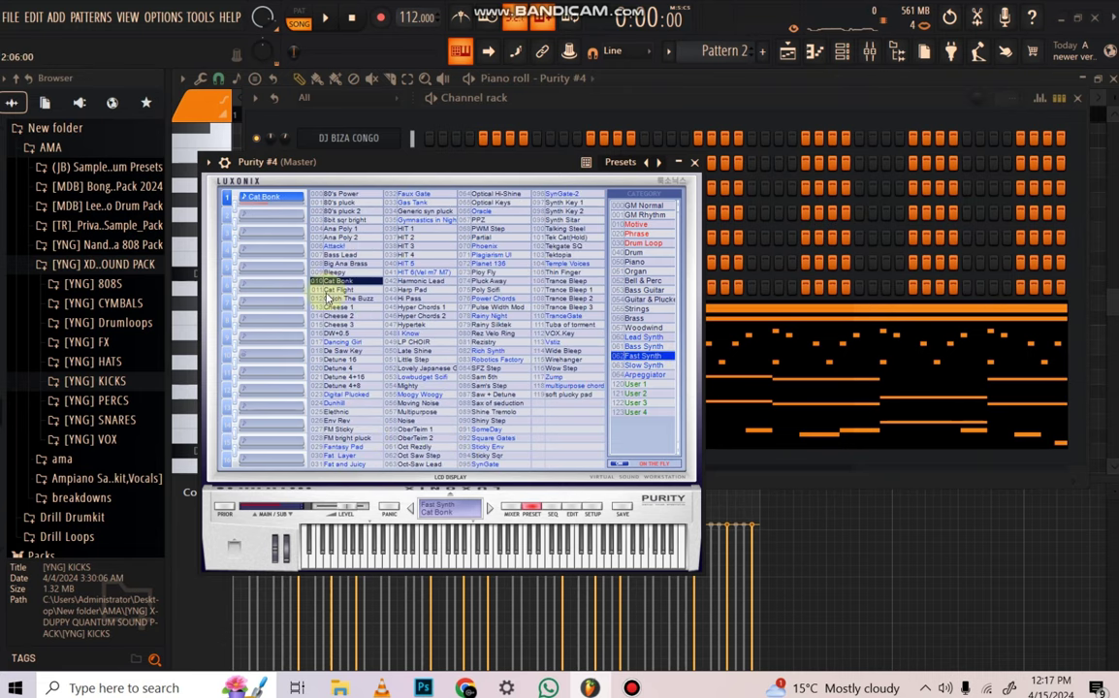
left_click(695, 162)
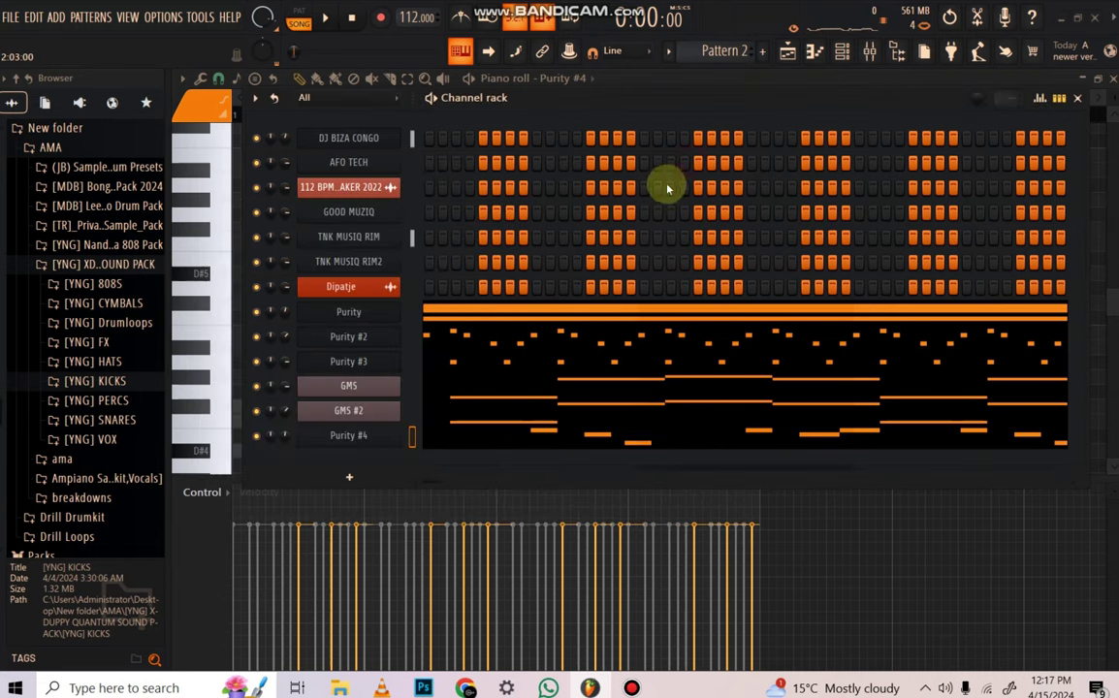
left_click(320, 18)
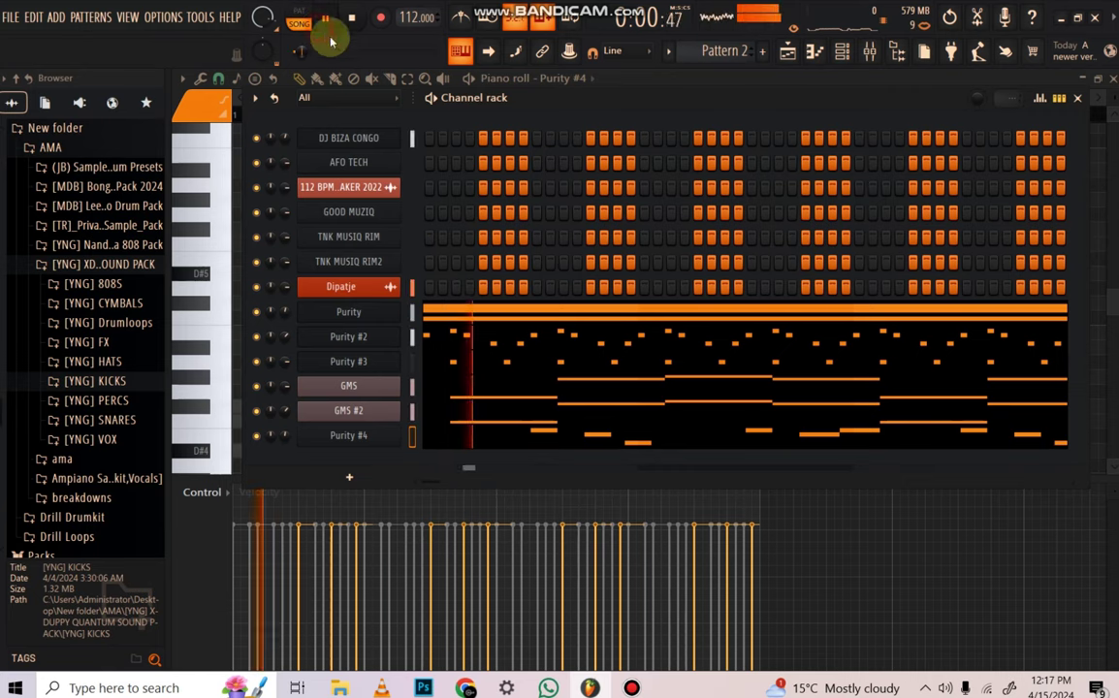
left_click_drag(285, 436, 285, 425)
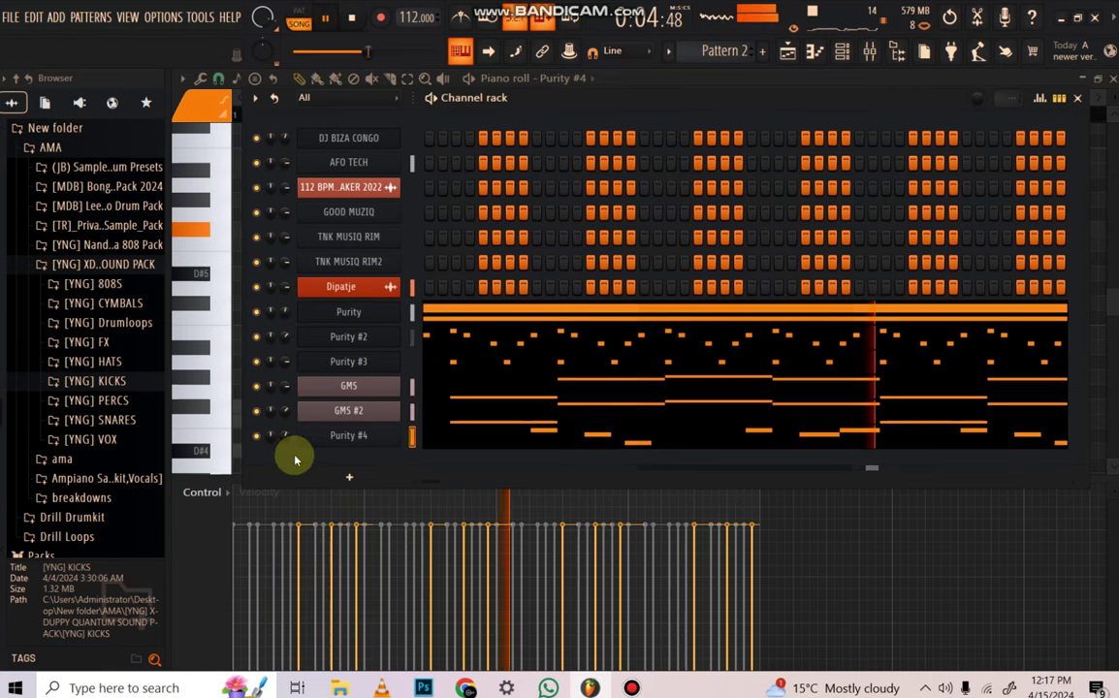
Route Purity #4 to mixer insert 2 and add Fruity Reeverb 2 with the wet level at 50%
left_click(311, 434)
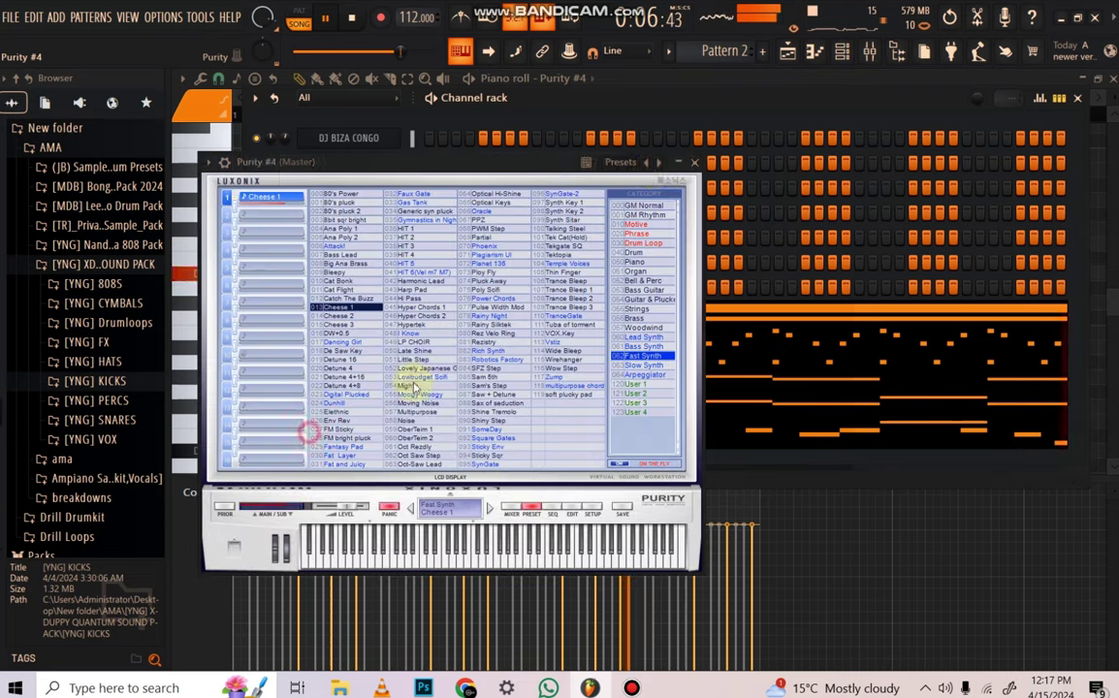
key("space")
left_click(225, 163)
key("space")
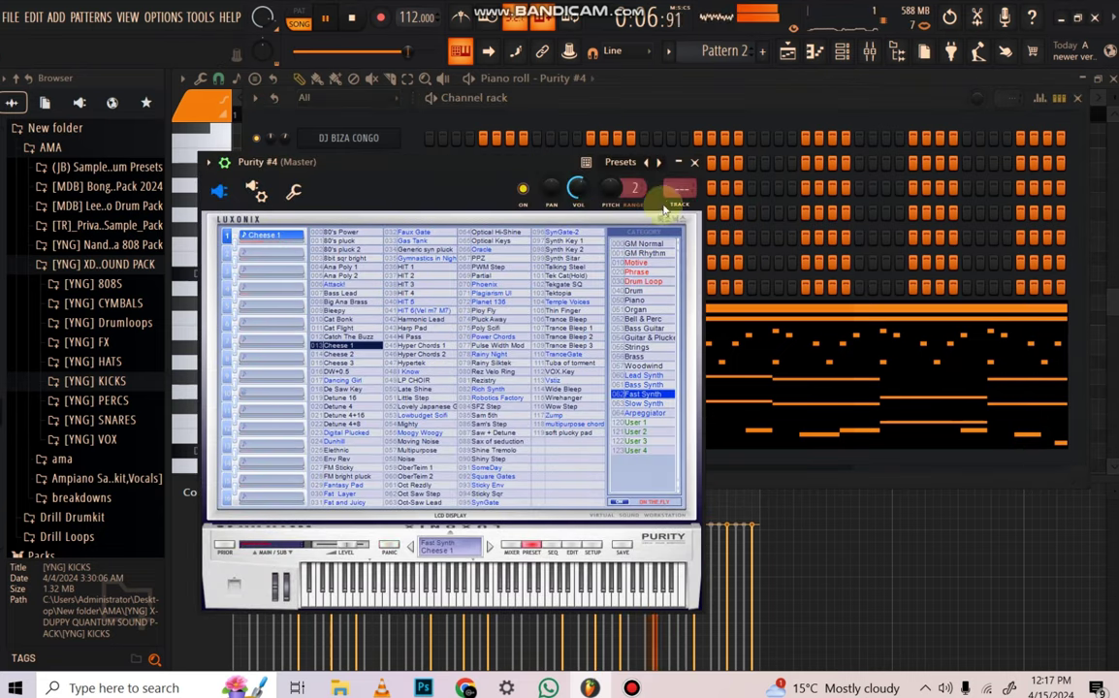
key("ctrl+l")
left_click(970, 129)
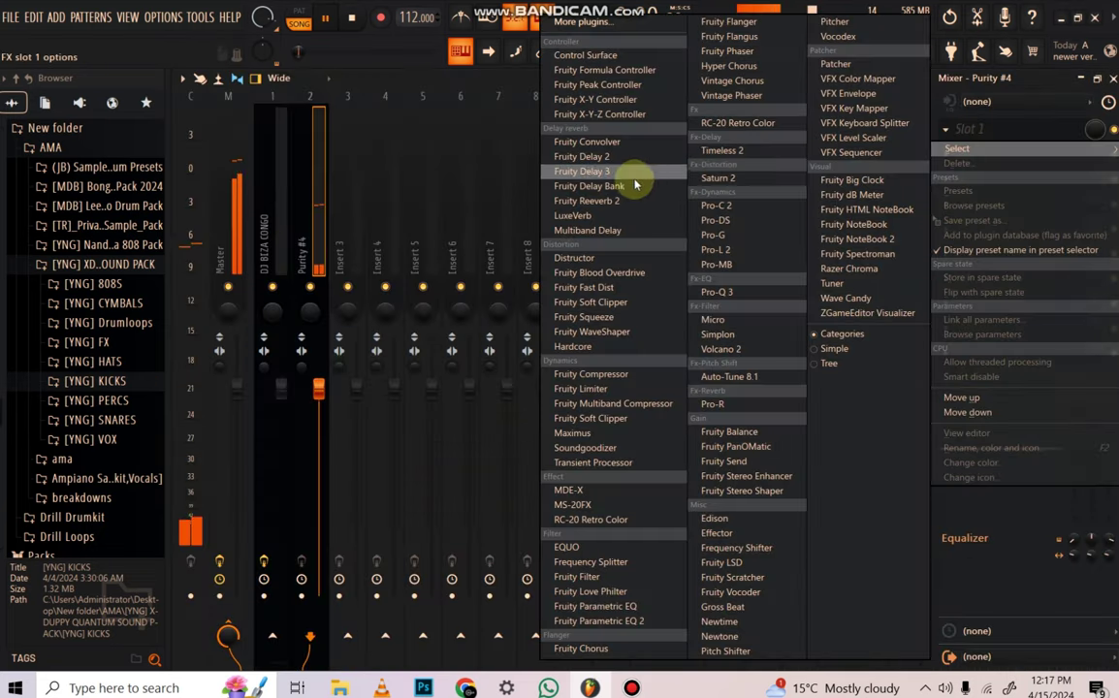
left_click(613, 201)
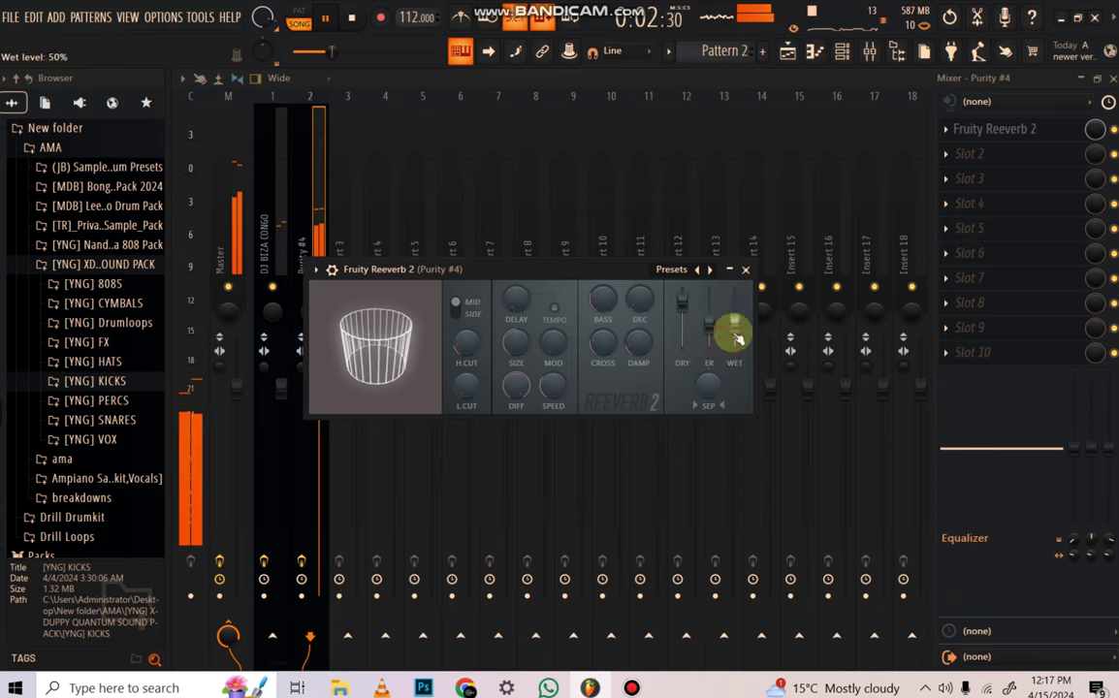
left_click(746, 269)
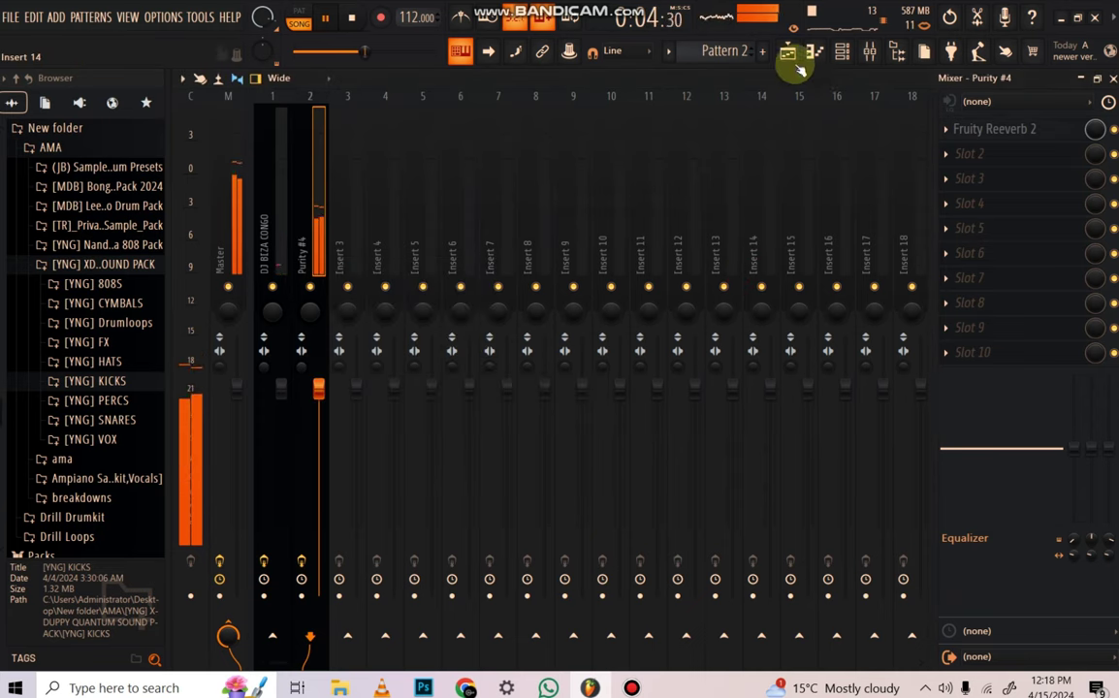
Return to the channel rack, stop playback, and review the Woodwind presets in Purity #3
left_click(841, 51)
key("space")
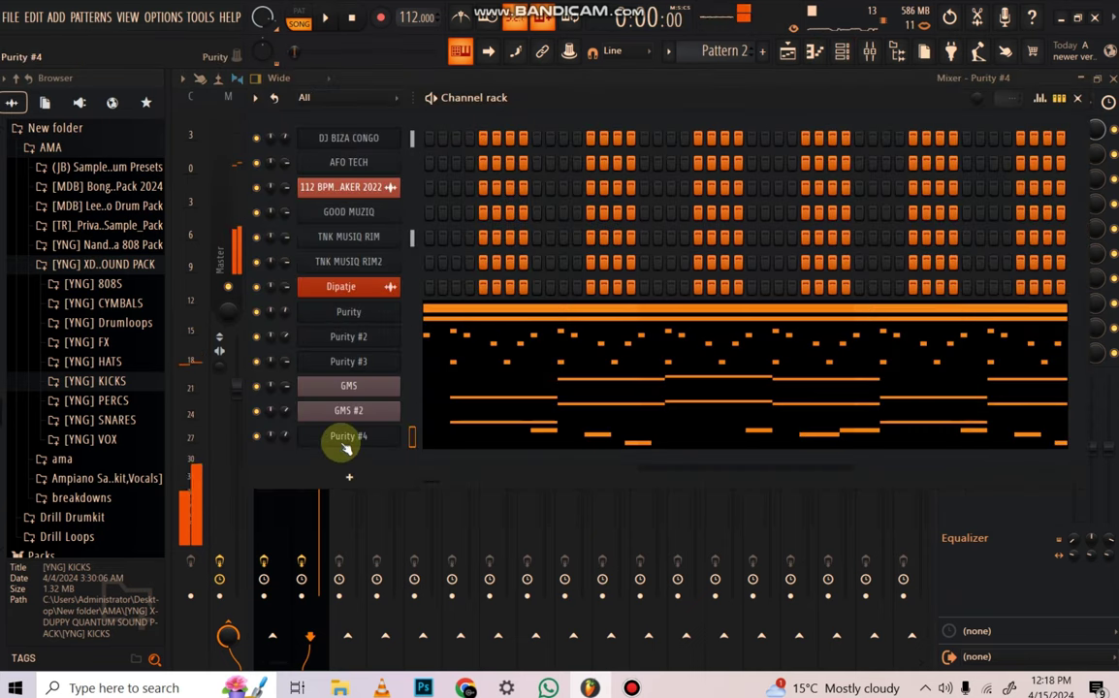
left_click(372, 369)
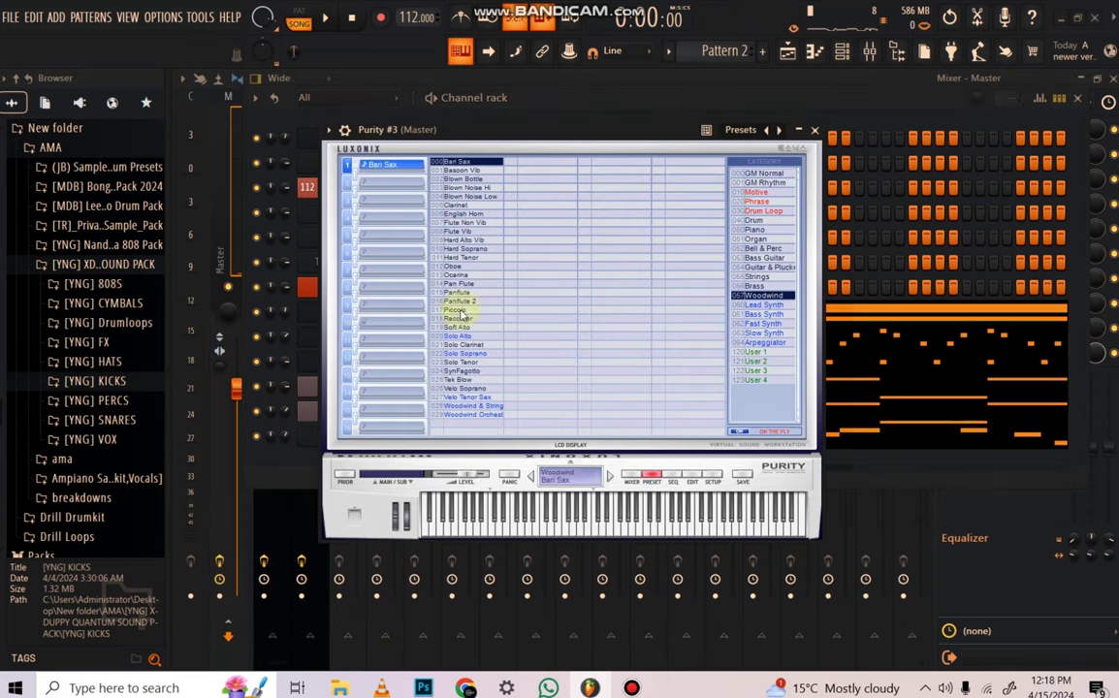
left_click(817, 129)
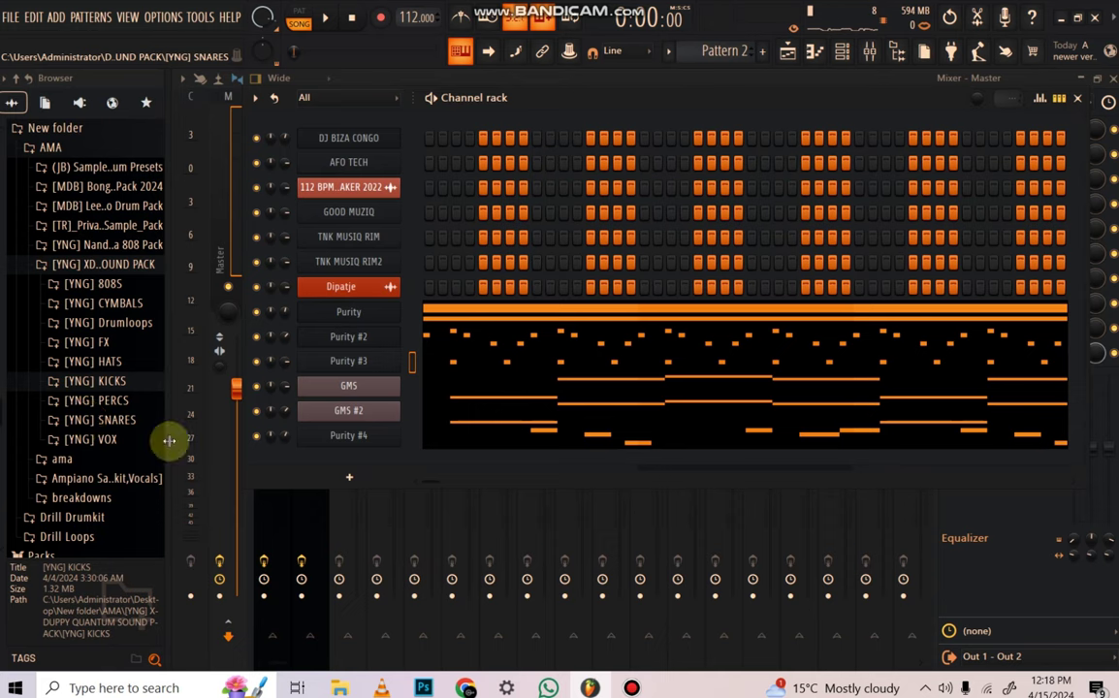
Copy the GMS #2 channel's notes and mute both GMS channels
right_click(374, 417)
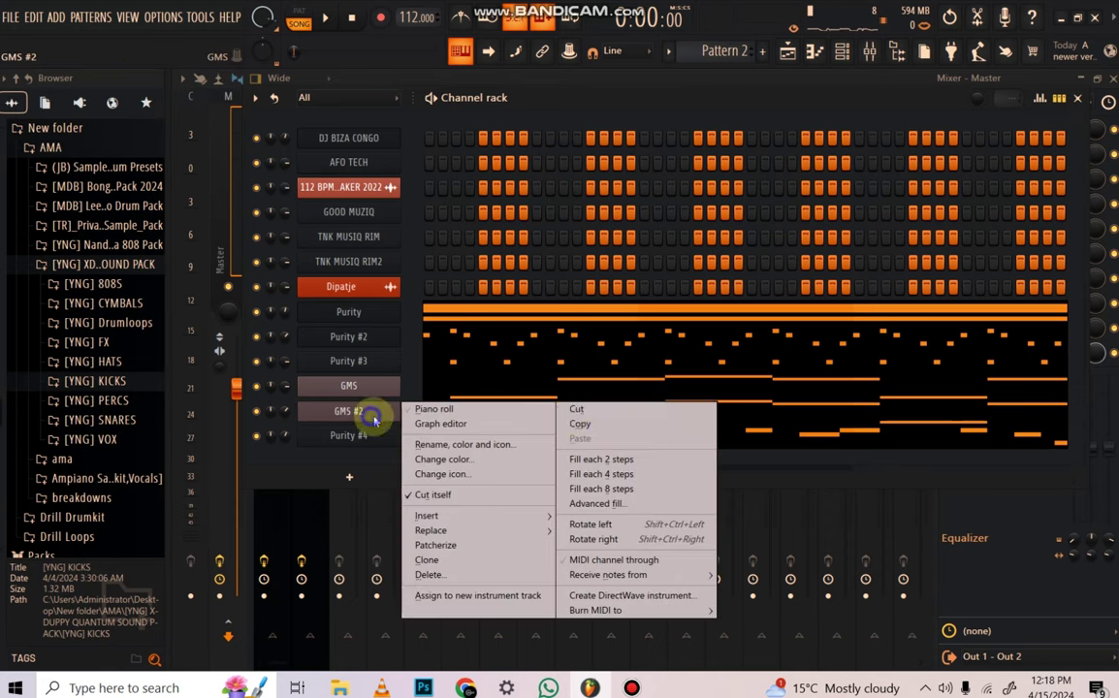
left_click(580, 425)
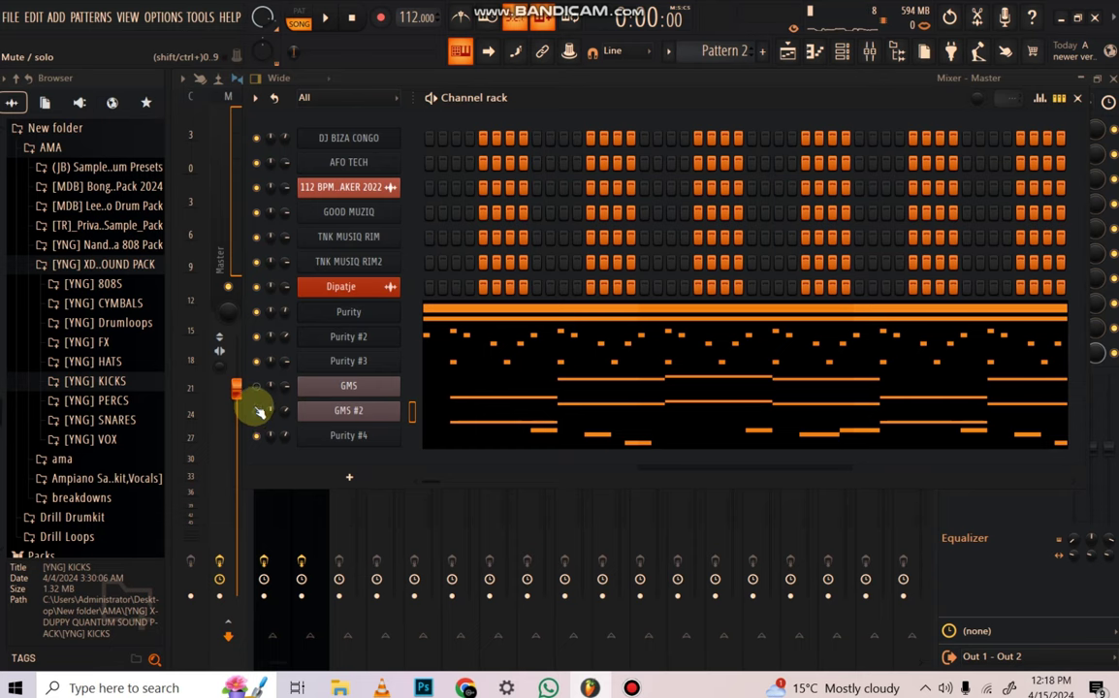
Add a FLEX channel to the channel rack and replace its generator with Fruity DX10
left_click(333, 468)
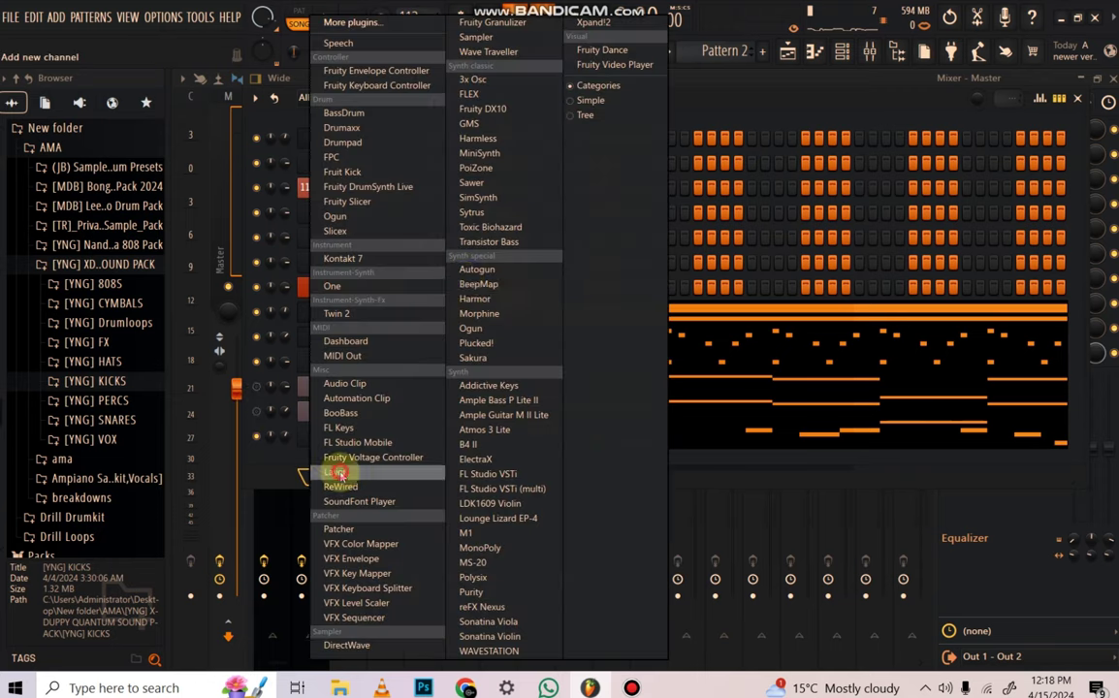
left_click(502, 97)
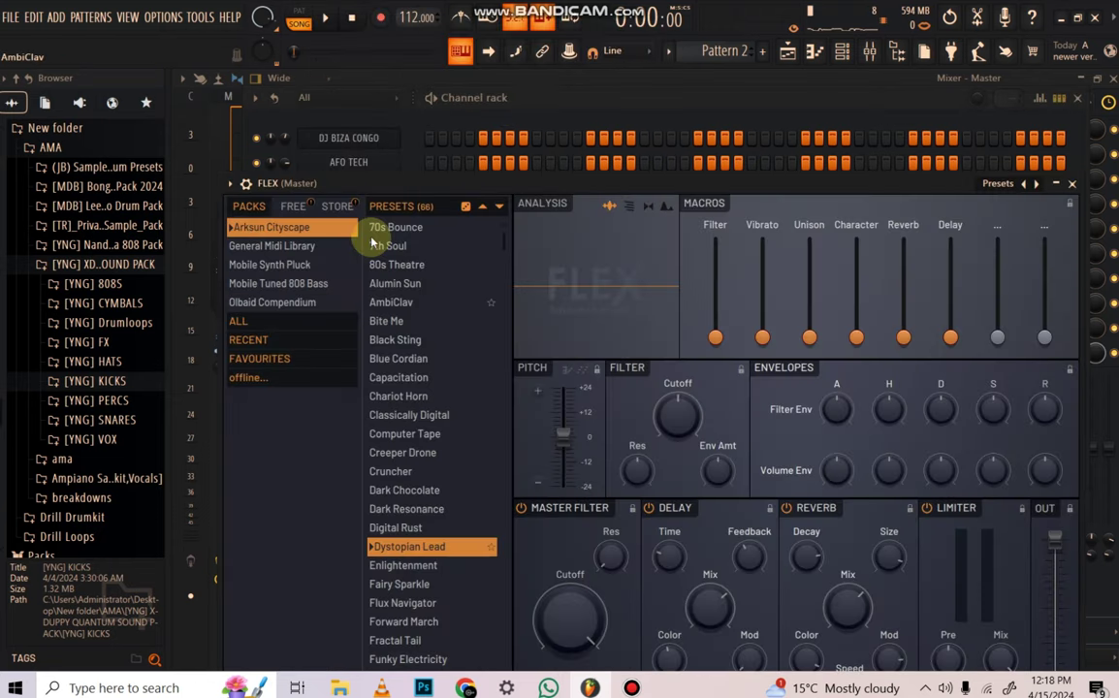
left_click(458, 137)
right_click(393, 456)
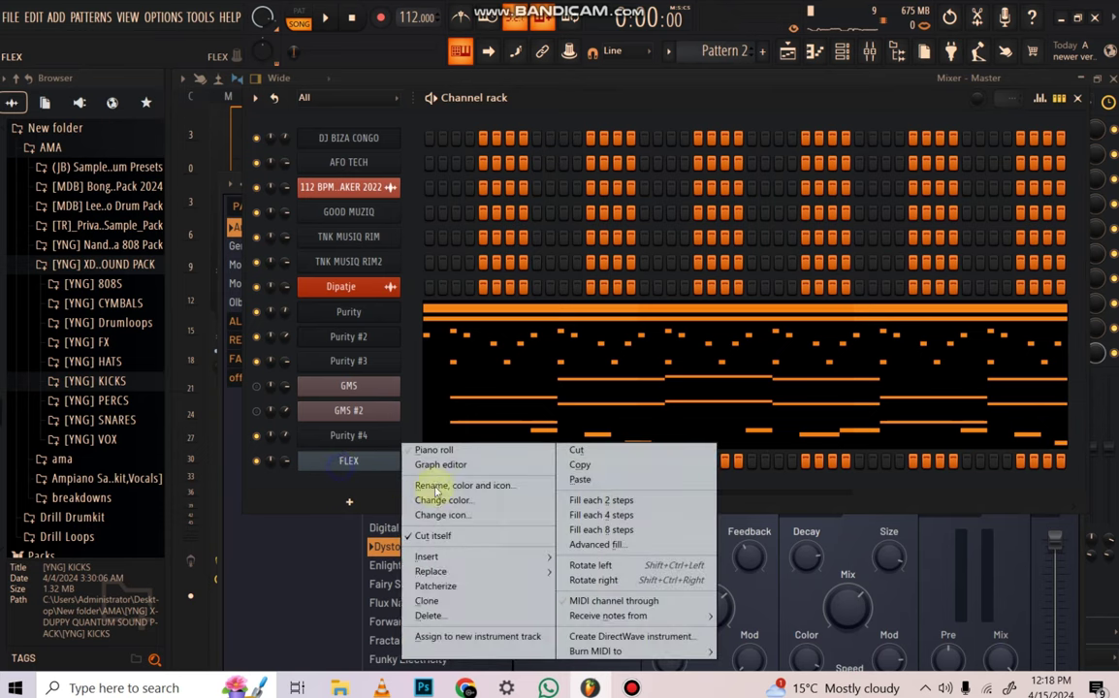
mouse_move(431, 571)
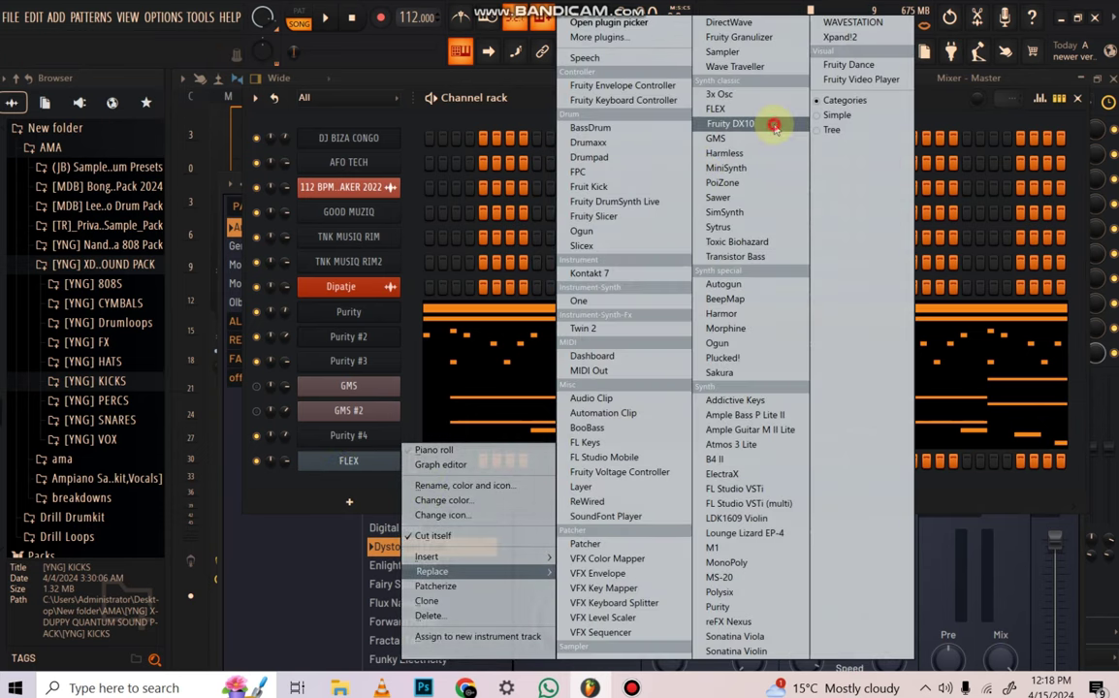
left_click(773, 125)
Load the Log Drum preset in Fruity DX10 and set the channel's volume multiplier to 125%
left_click(580, 182)
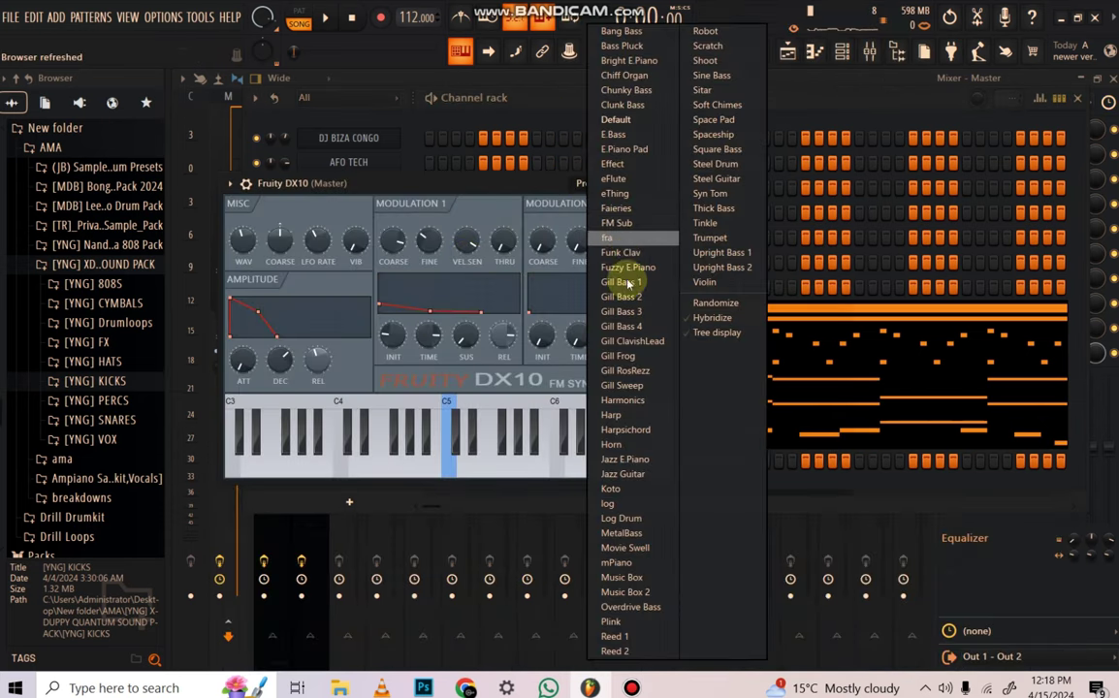
left_click(593, 519)
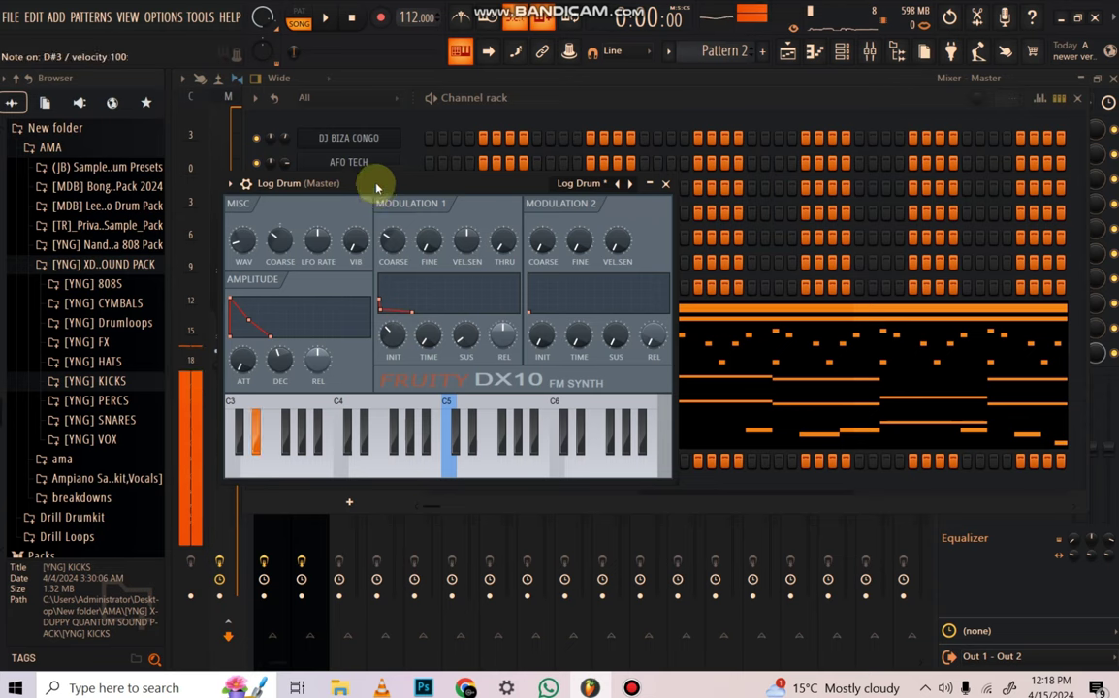
left_click(246, 184)
left_click(319, 215)
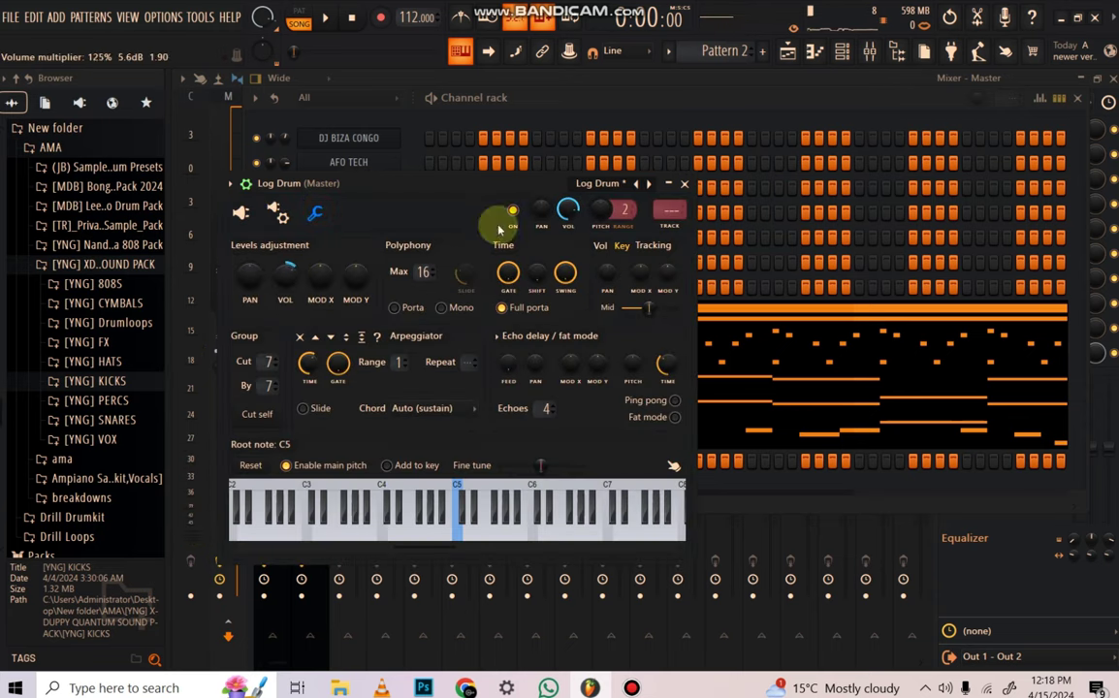
left_click(241, 212)
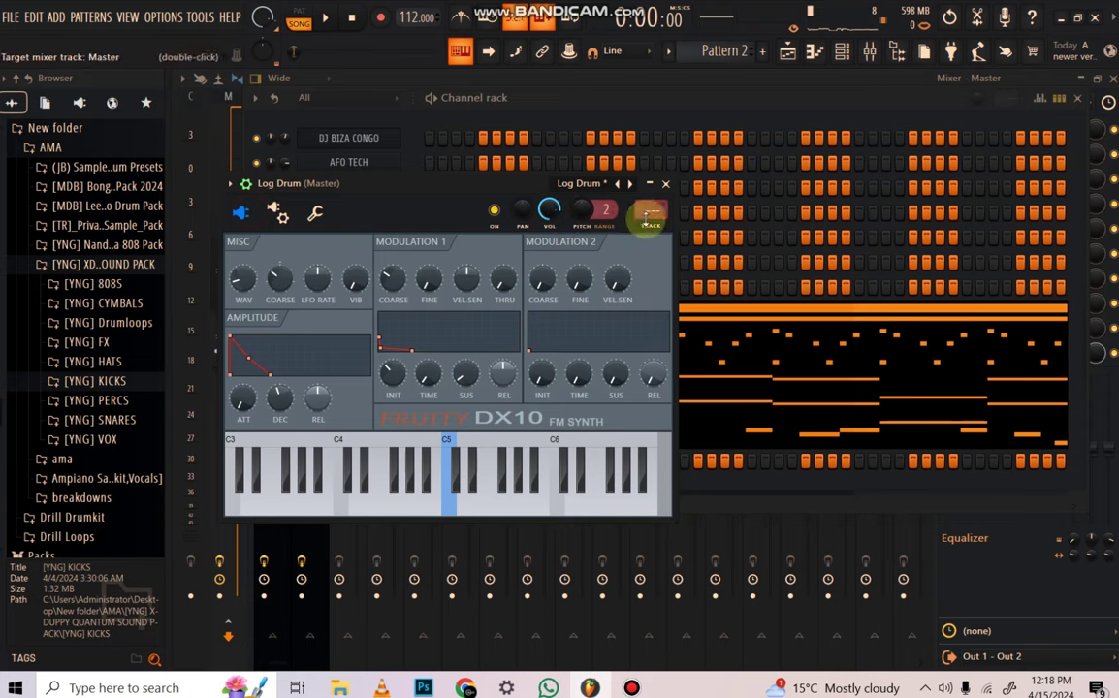
Route Log Drum to mixer insert 3 and add Fruity Fast Dist in slot 1 with the pre amp at 93%
left_click(650, 227)
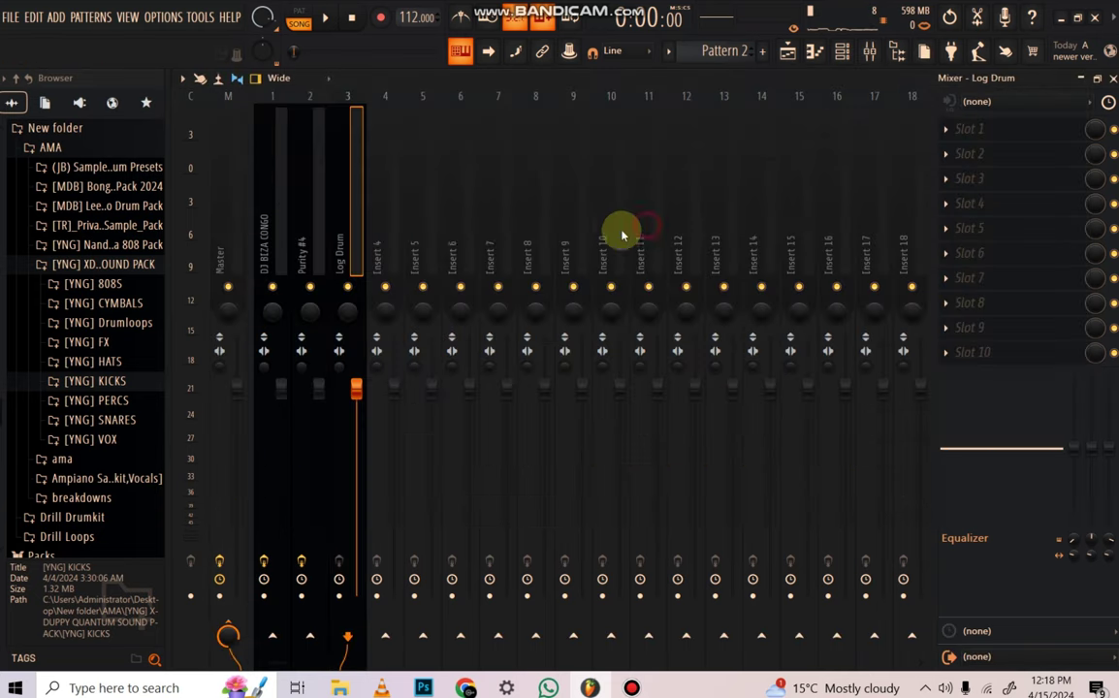
left_click(1003, 132)
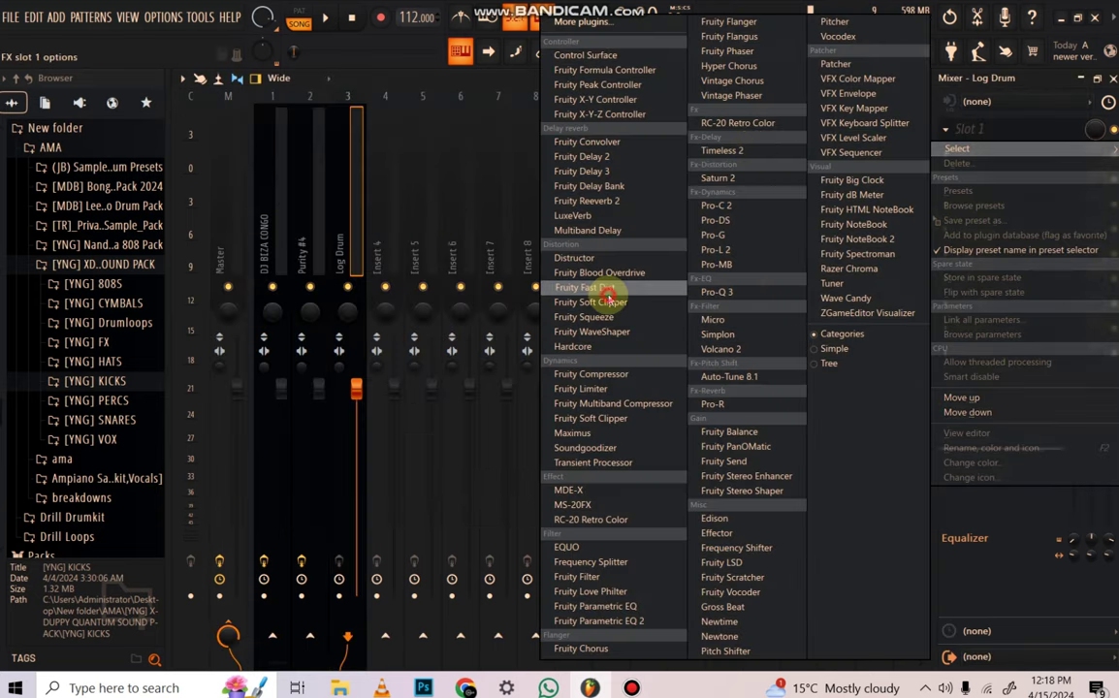
left_click(603, 291)
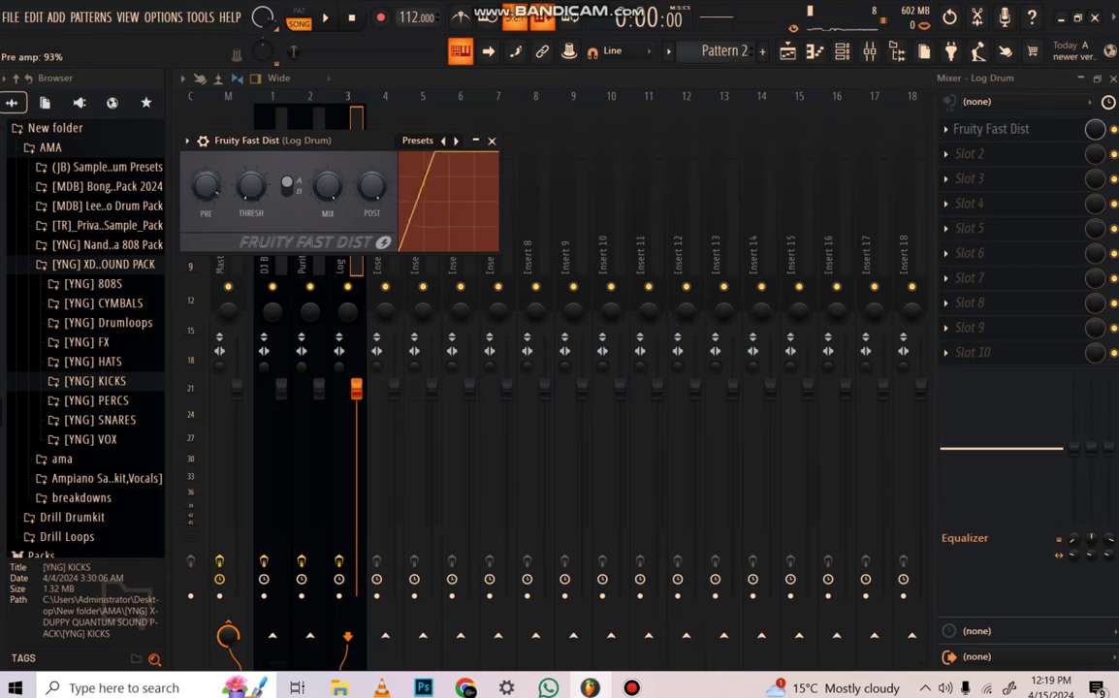
left_click(272, 119)
Replace the Fruity Limiter on the Master track with Fruity Soft Clipper and move it to slot 1
left_click(235, 153)
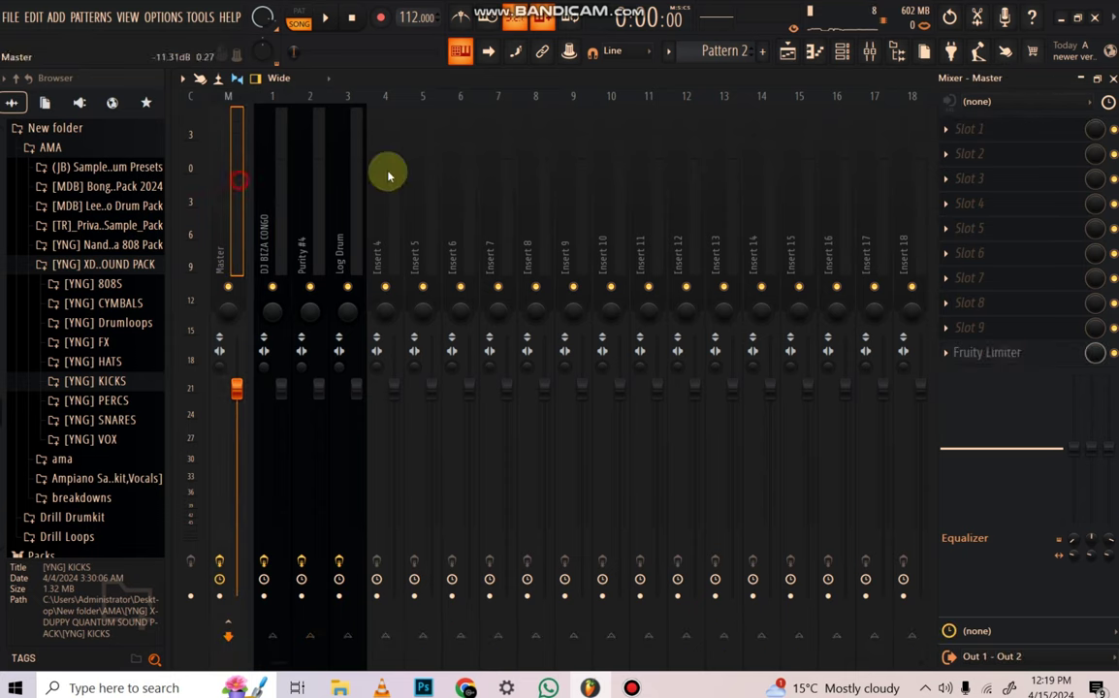
left_click(955, 361)
mouse_move(962, 302)
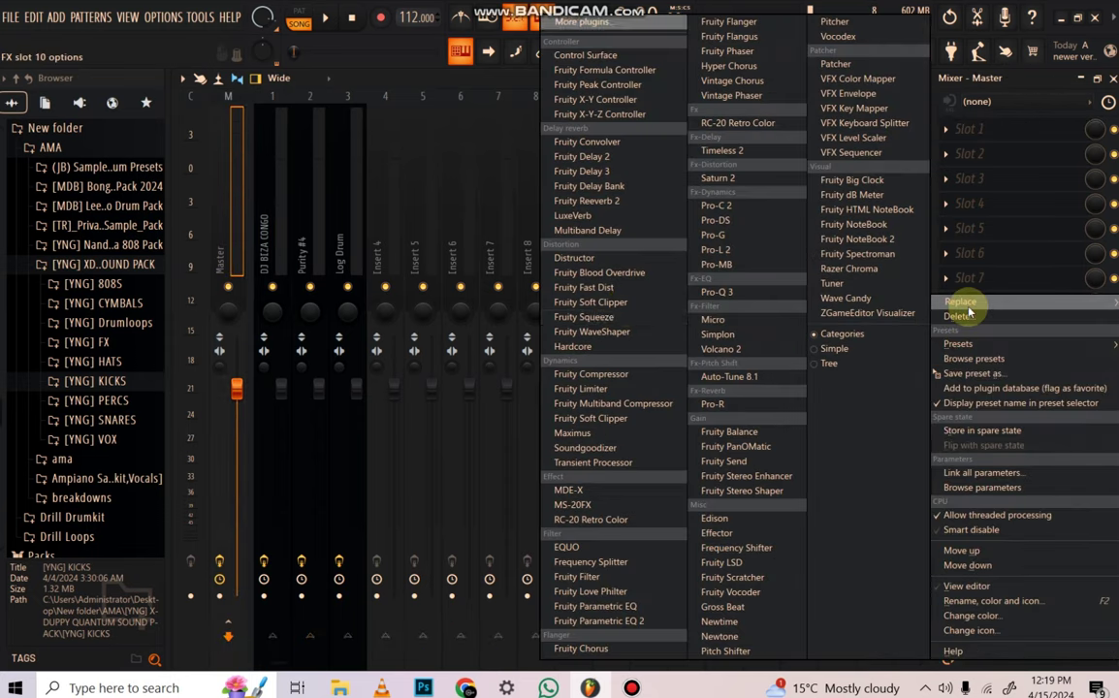
left_click(609, 302)
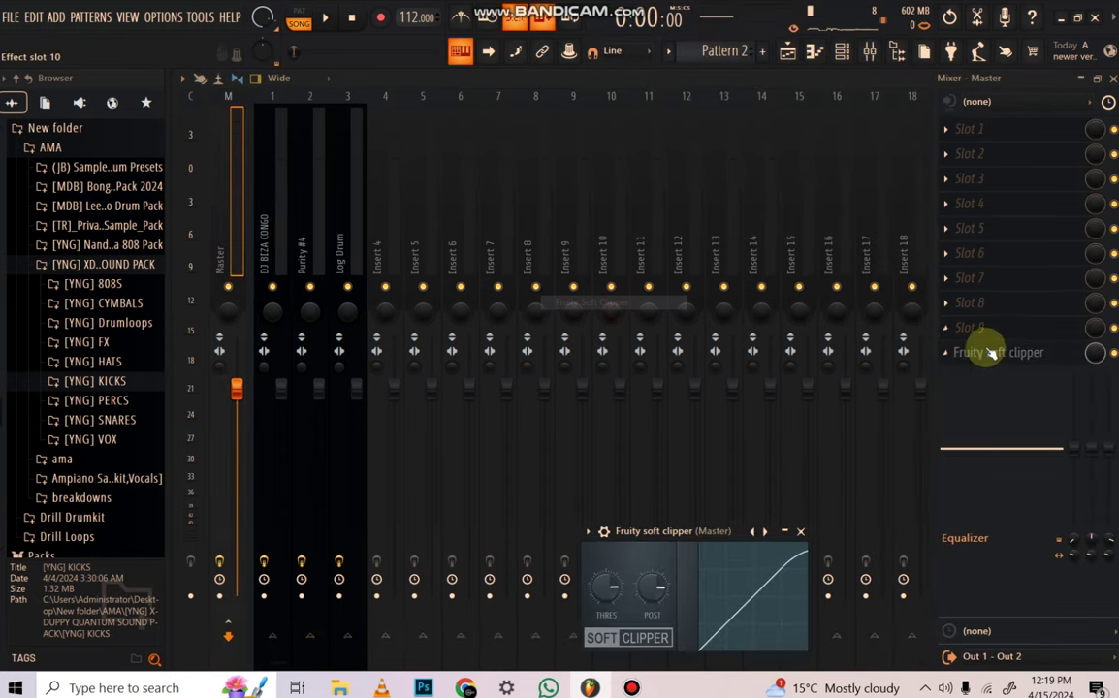
left_click_drag(986, 352, 991, 134)
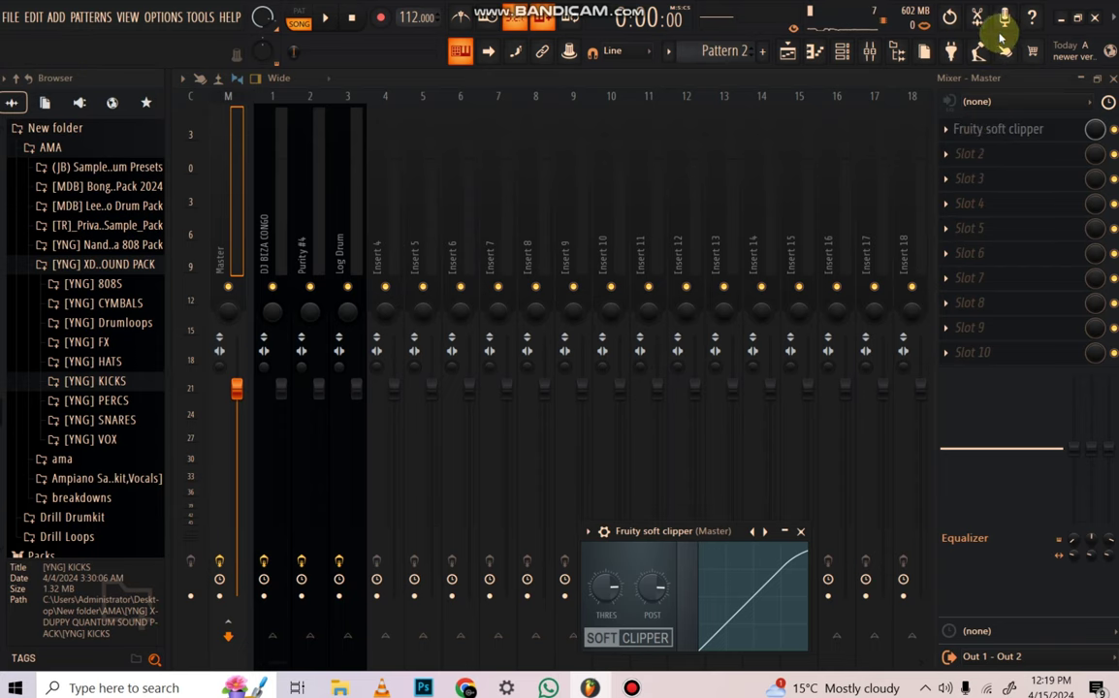
Copy the GMS channel's notes from Pattern 2 and paste them into the Log Drum channel in a new Pattern 3
left_click(842, 50)
right_click(376, 386)
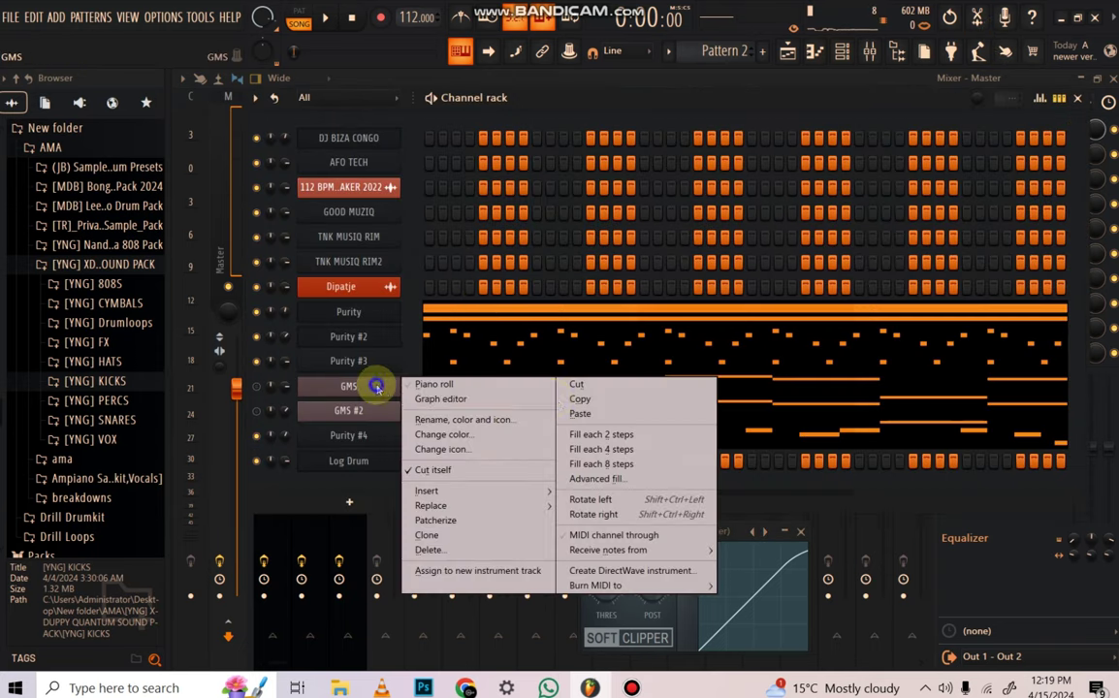
left_click(579, 413)
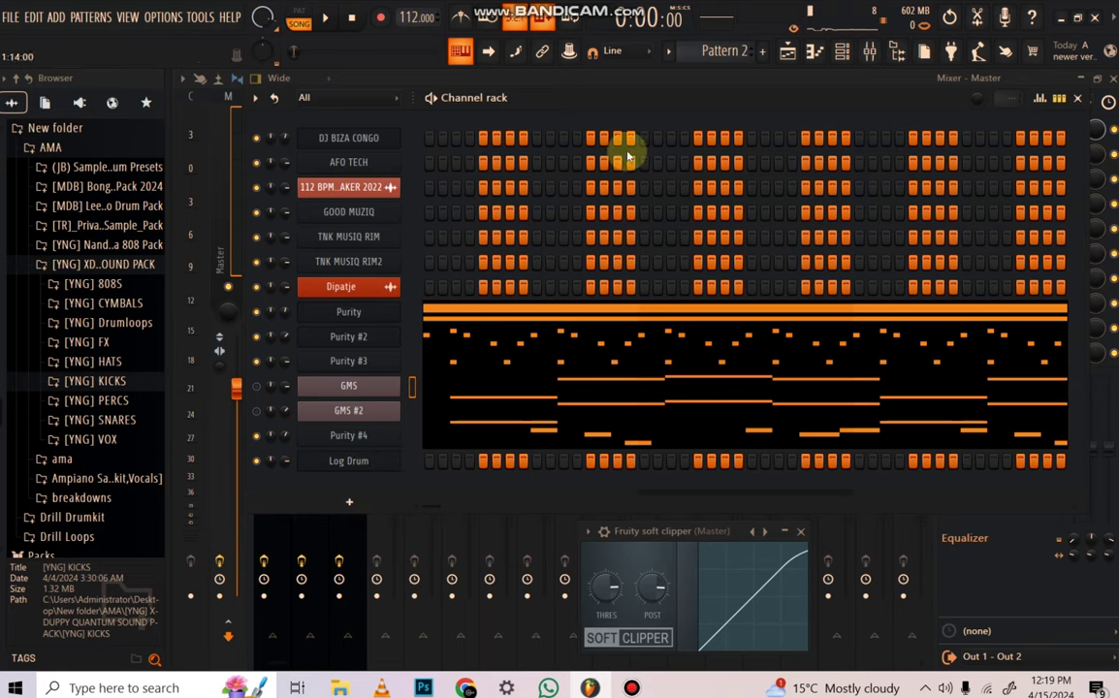
left_click(786, 53)
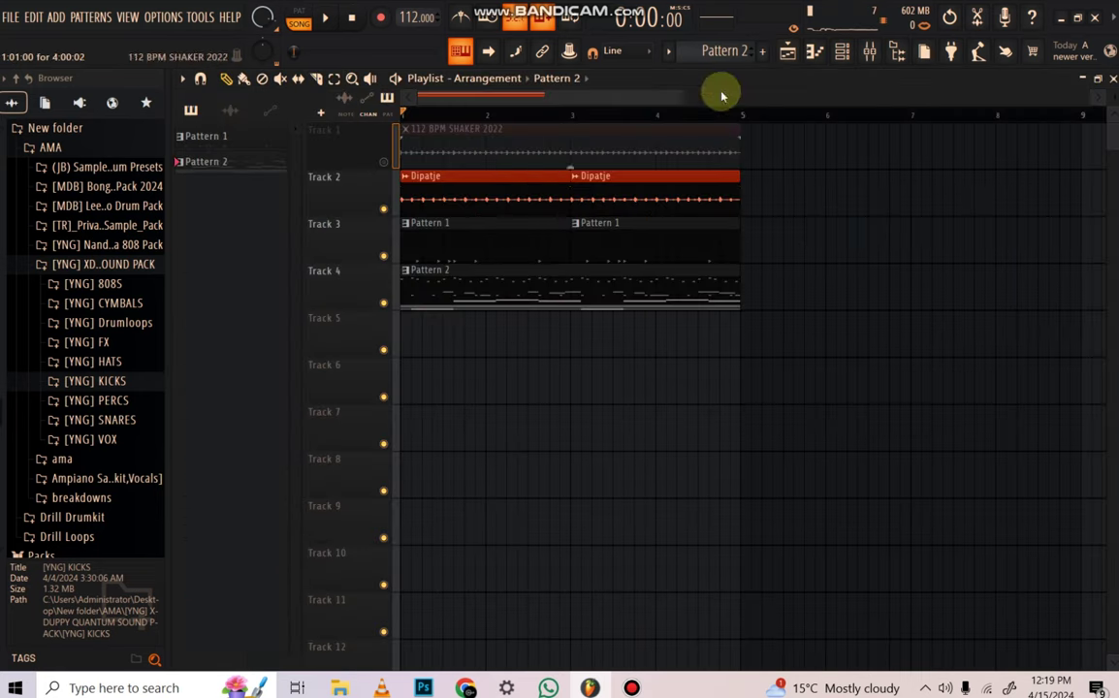
left_click(839, 50)
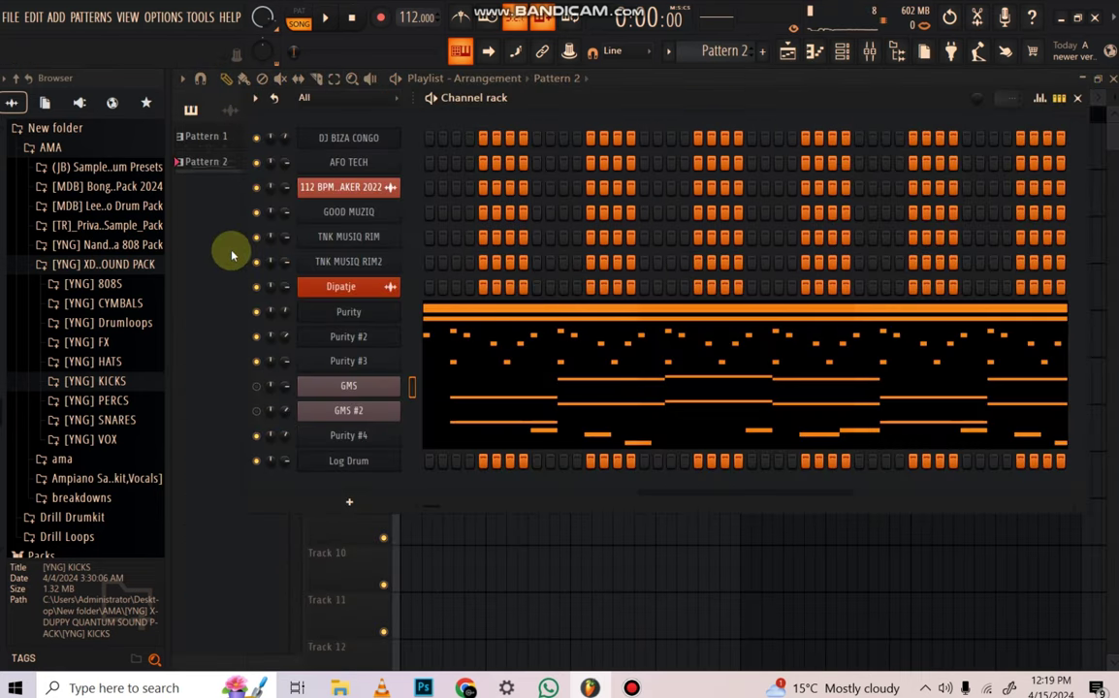
left_click(208, 226)
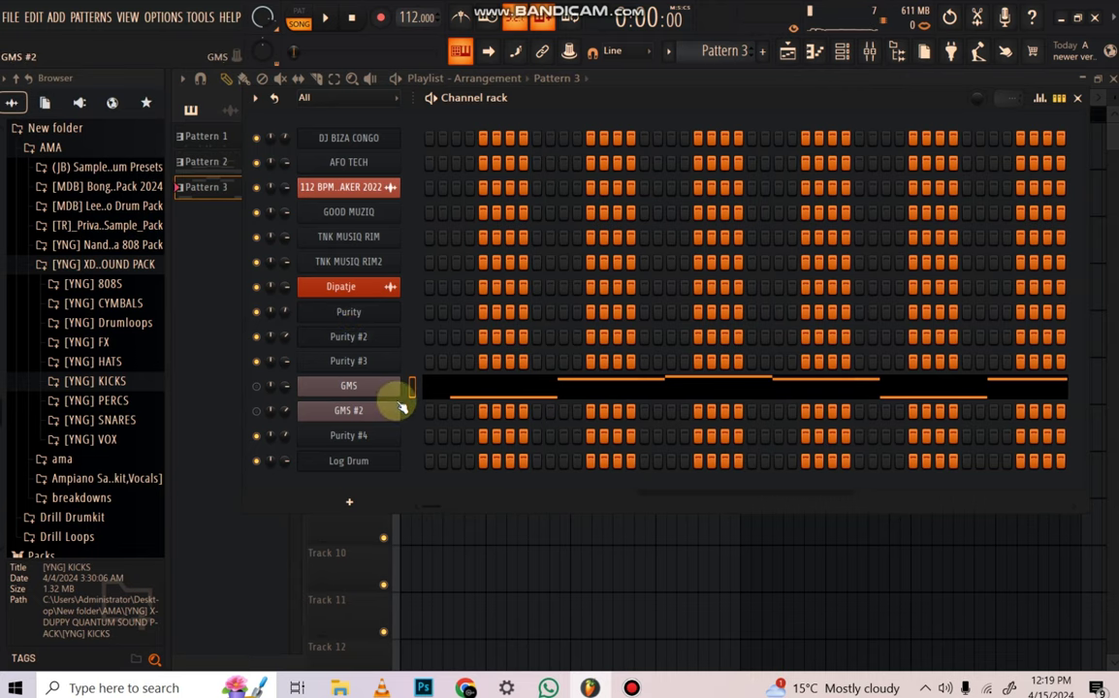
key("ctrl+z")
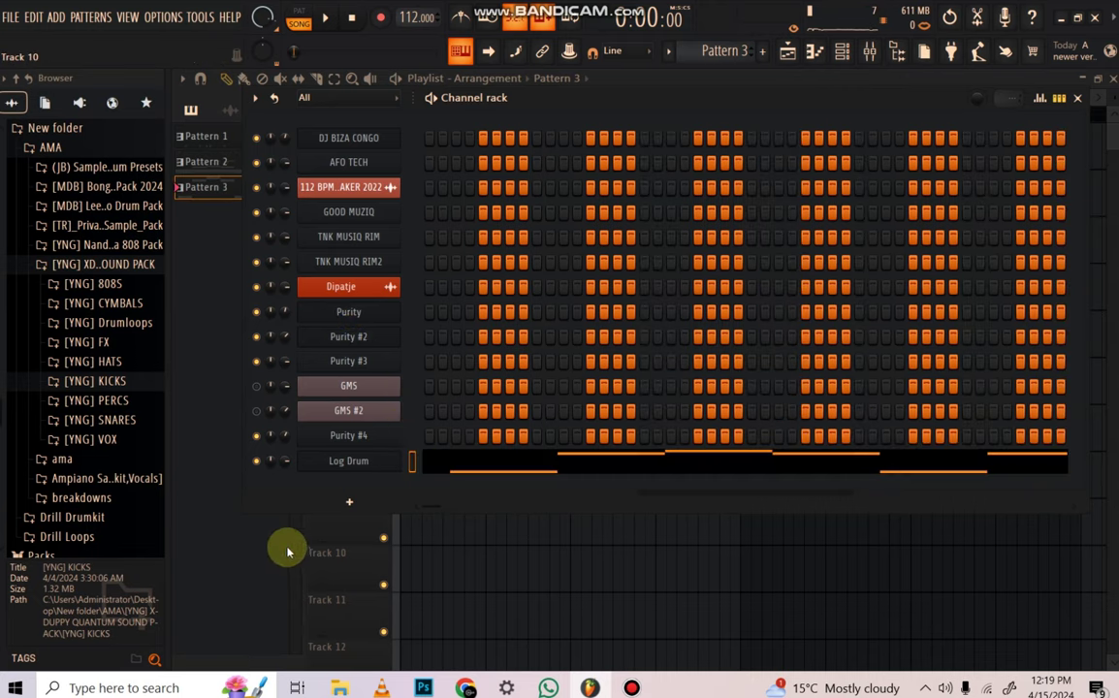
Place Pattern 3 on Track 5 at bar 1 and duplicate the clips on Tracks 2 to 4 into bars 5 to 8
left_click(287, 549)
left_click(409, 340)
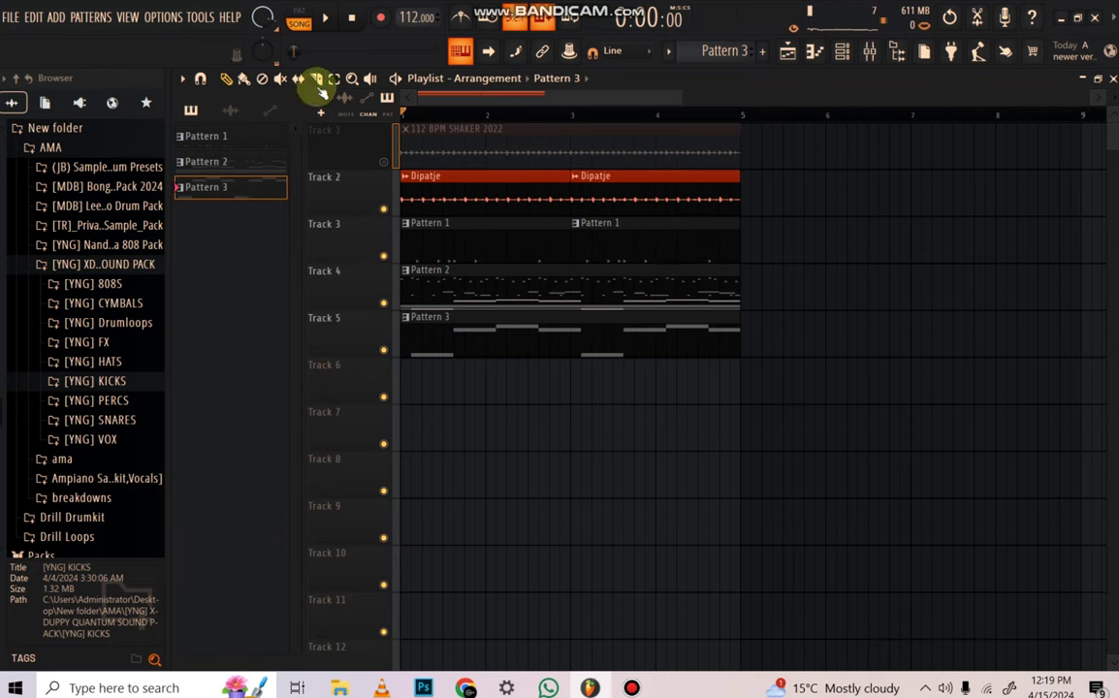
key("space")
left_click_drag(727, 172, 325, 298)
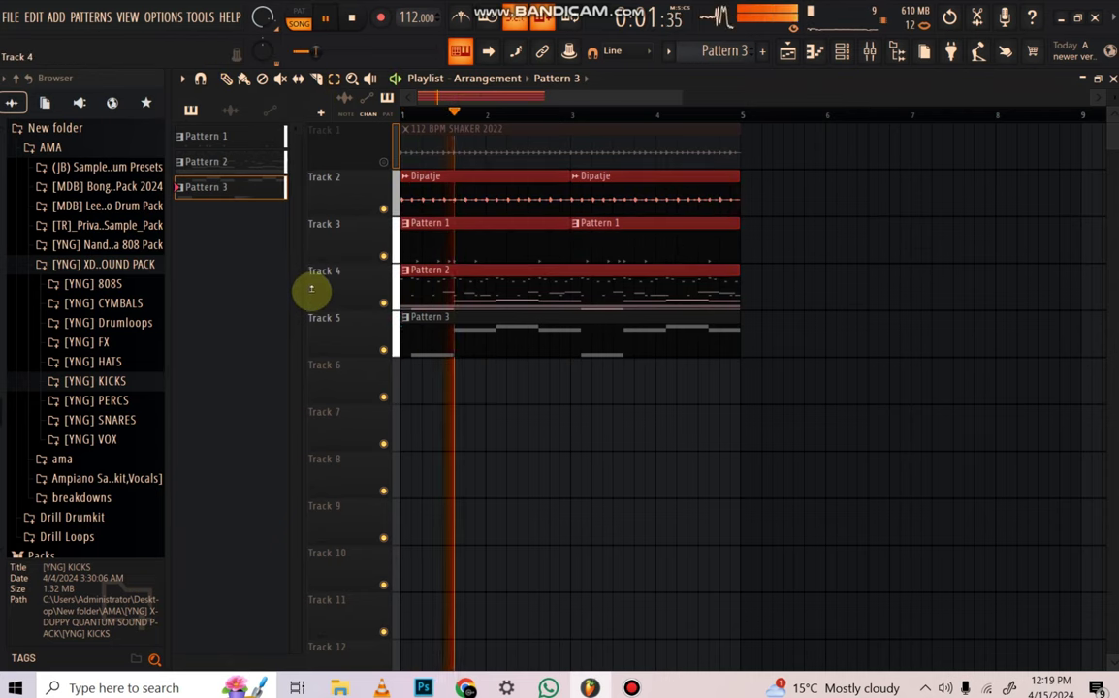
key("ctrl+b")
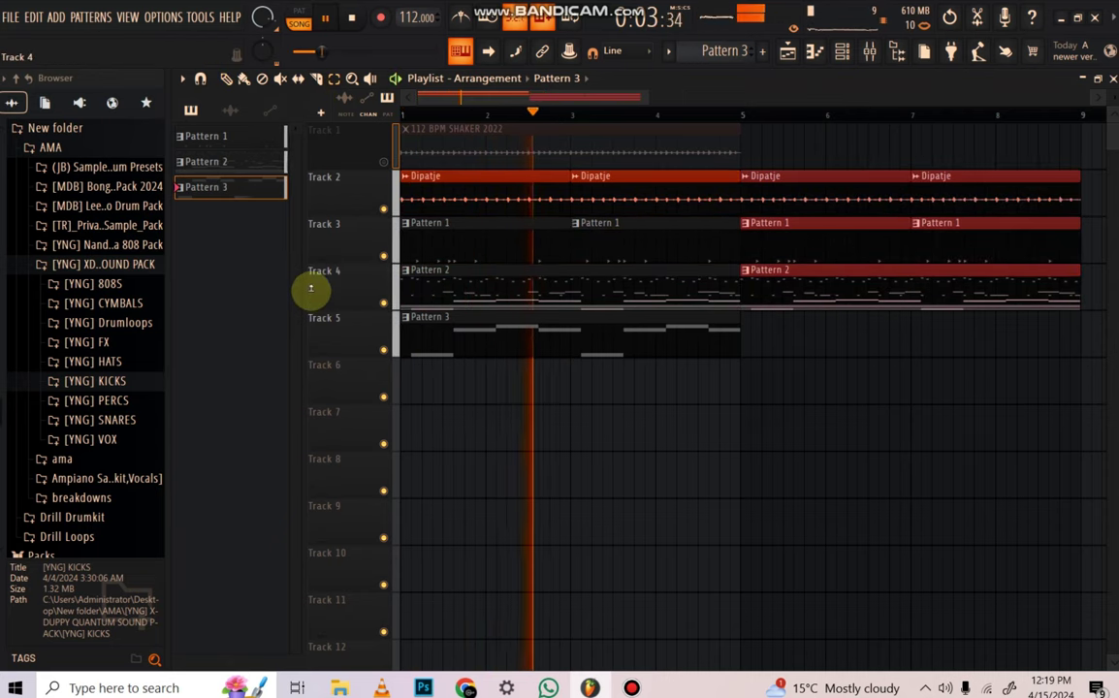
left_click_drag(672, 330, 436, 315)
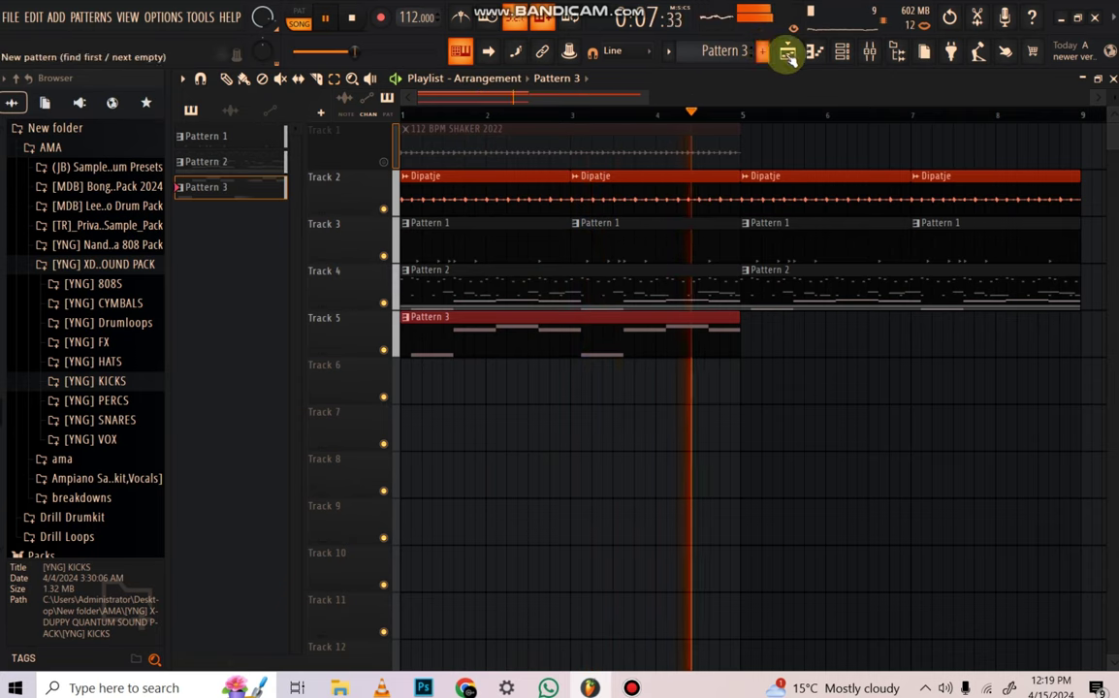
key("space")
Open the Log Drum notes of Pattern 3 in the piano roll and transpose them down one octave
left_click(846, 54)
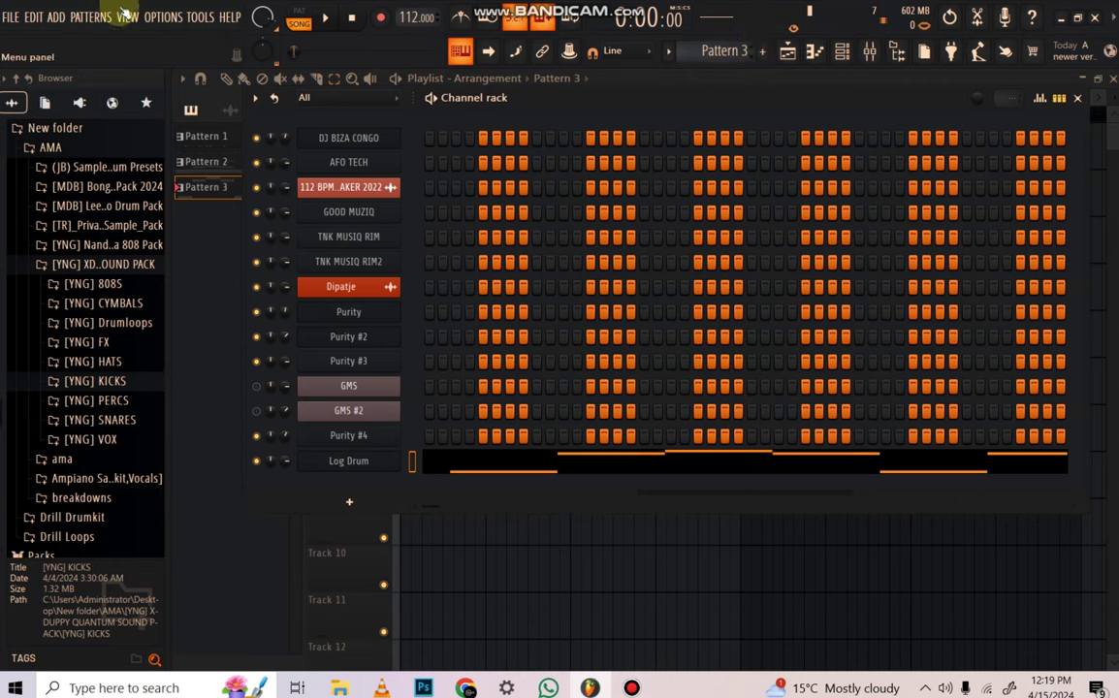
left_click(543, 469)
scroll(512, 369, "down", 3)
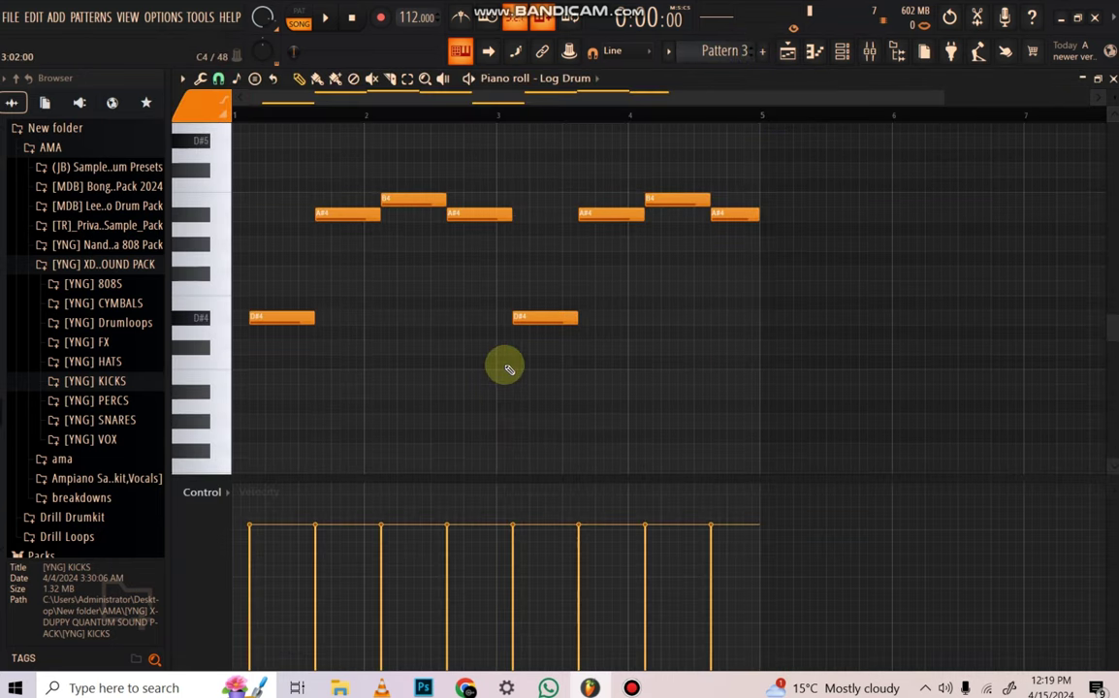
key("ctrl+Down")
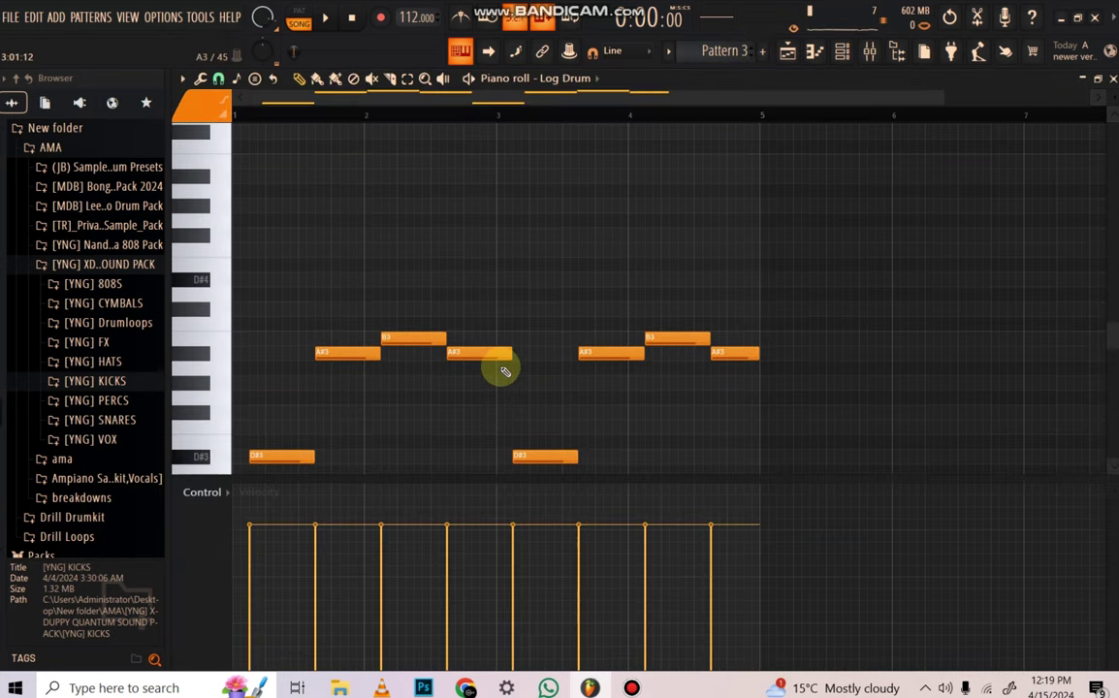
scroll(362, 357, "down", 5)
Shorten the first D#3 note of the Log Drum part to a brief hit while playing the song
key("space")
left_click_drag(312, 323, 177, 324)
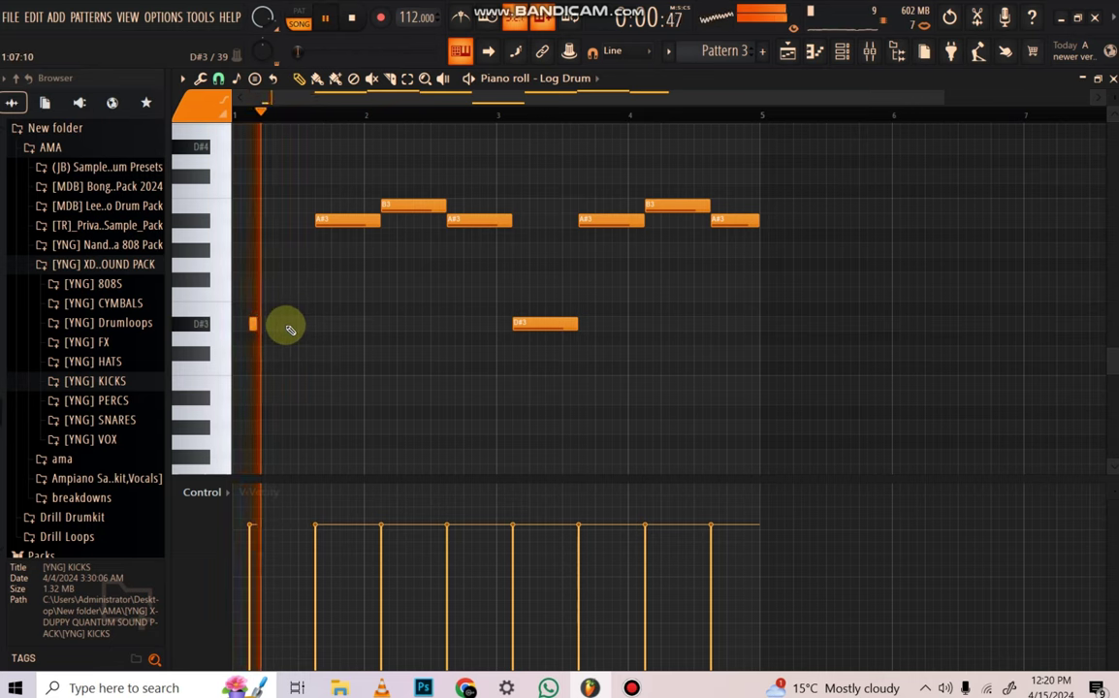
key("space")
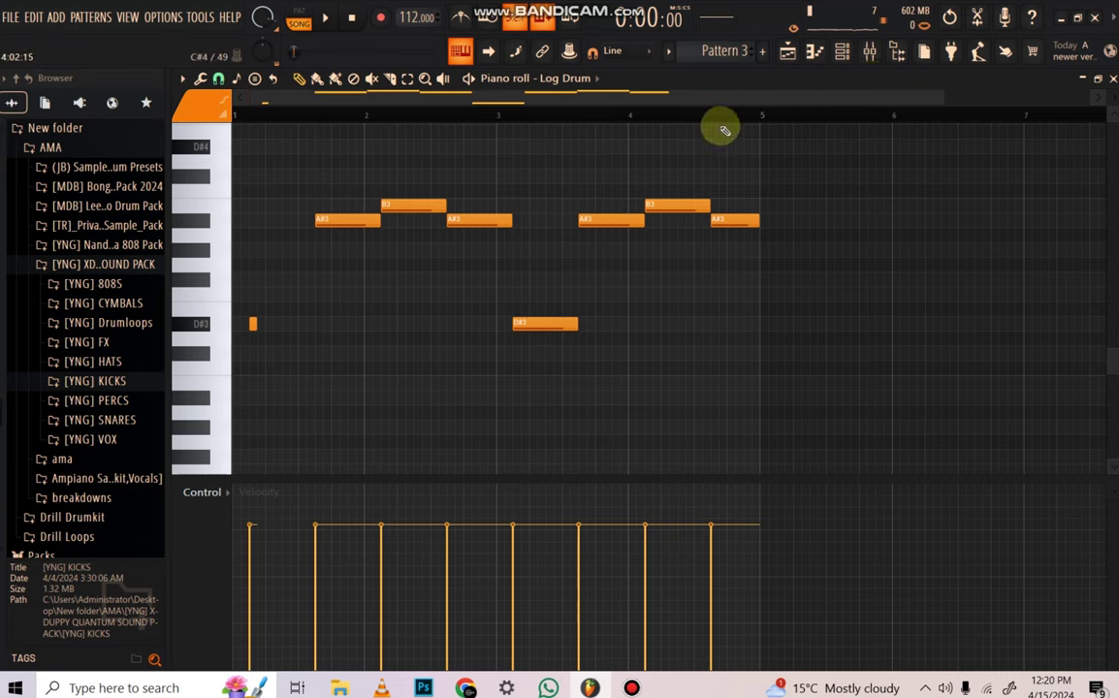
Try removing the shortened first D#3 note from the Log Drum part with snapping at 1/4 beat, and undo the deletion
left_click(847, 51)
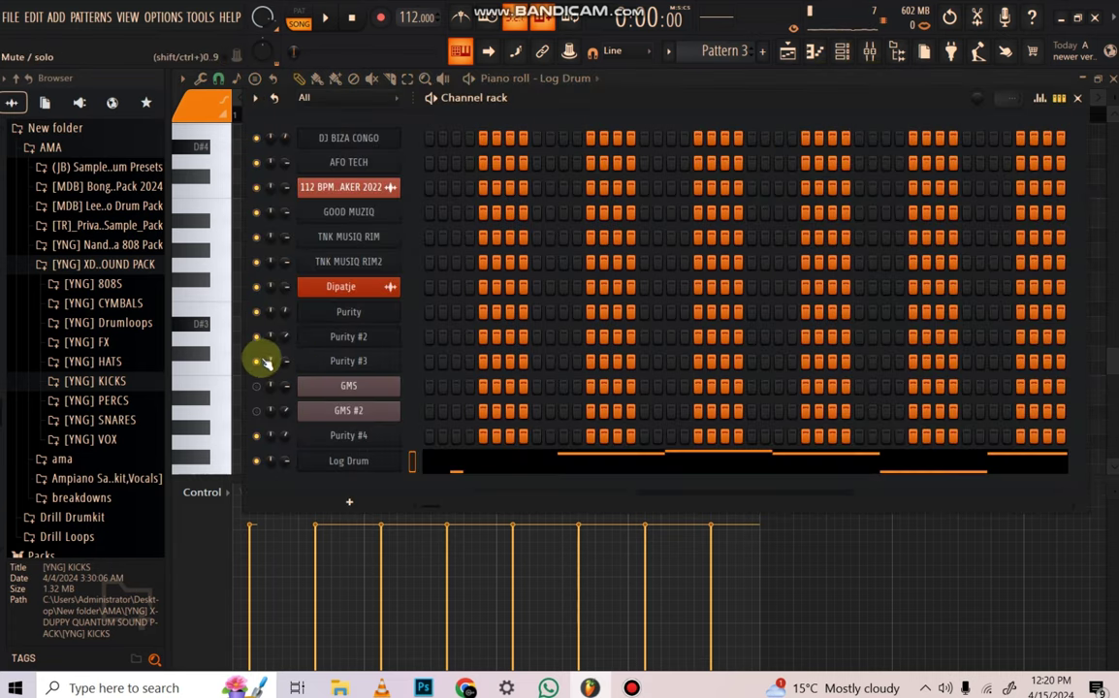
left_click(472, 463)
key("space")
right_click(256, 325)
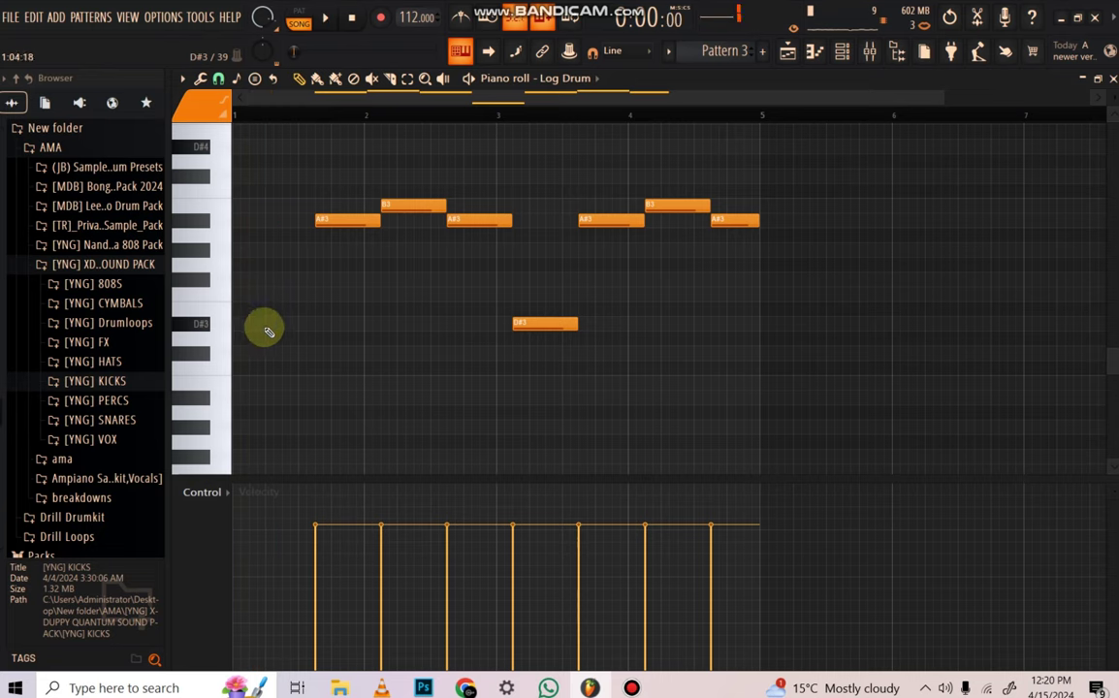
left_click(228, 78)
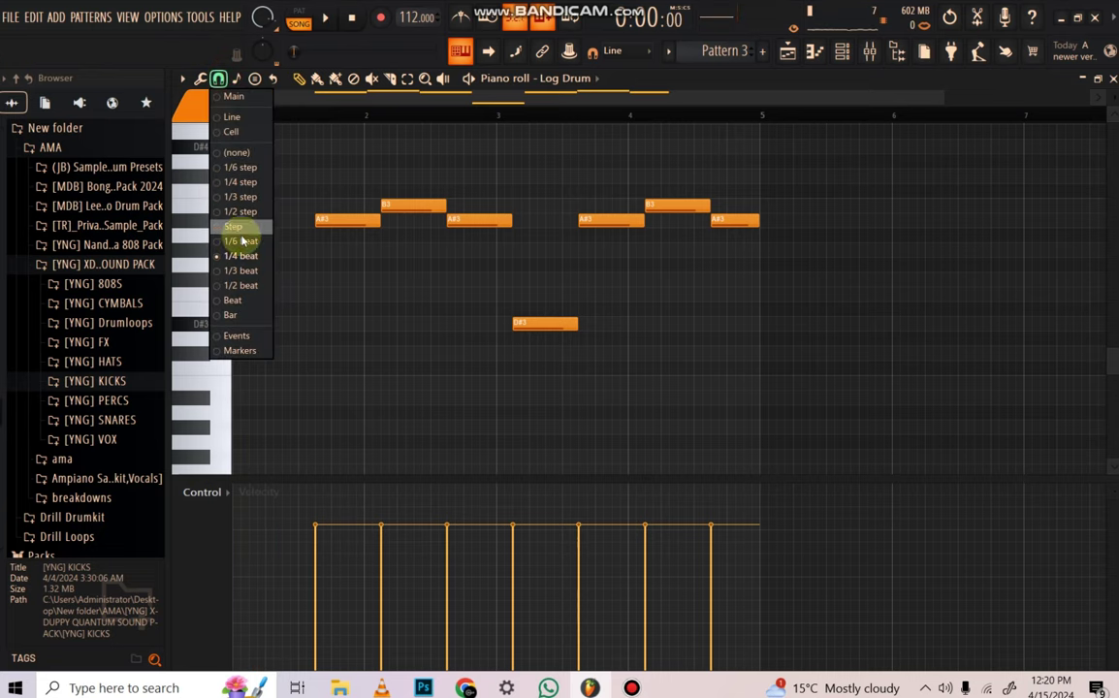
left_click(250, 254)
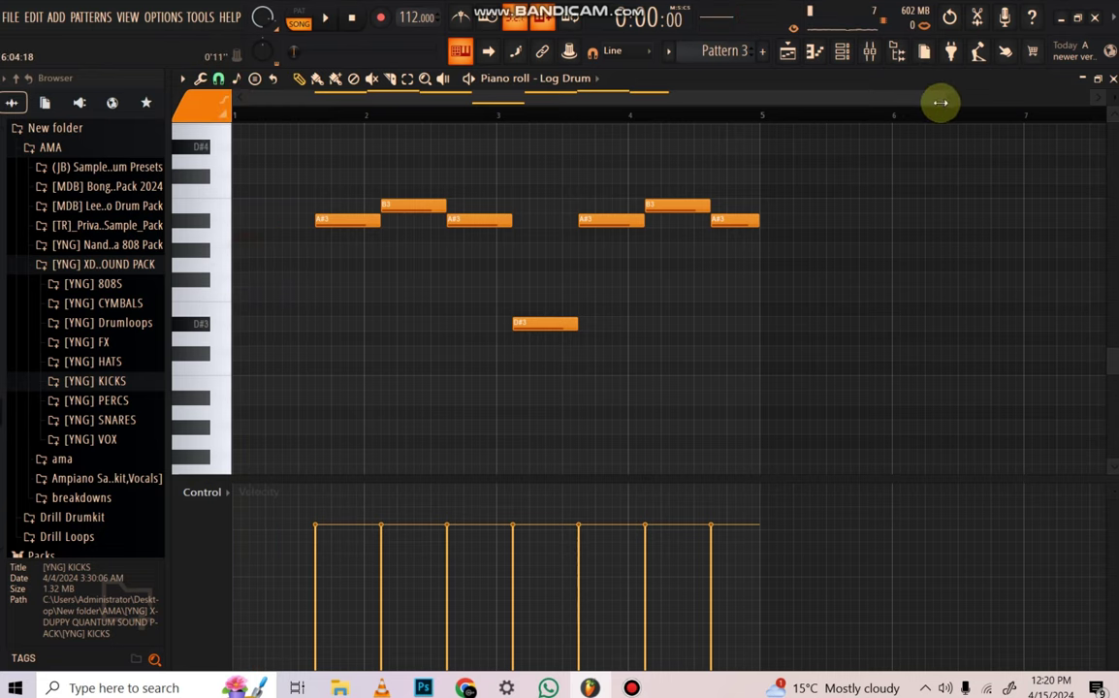
left_click_drag(940, 102, 503, 169)
key("ctrl+z")
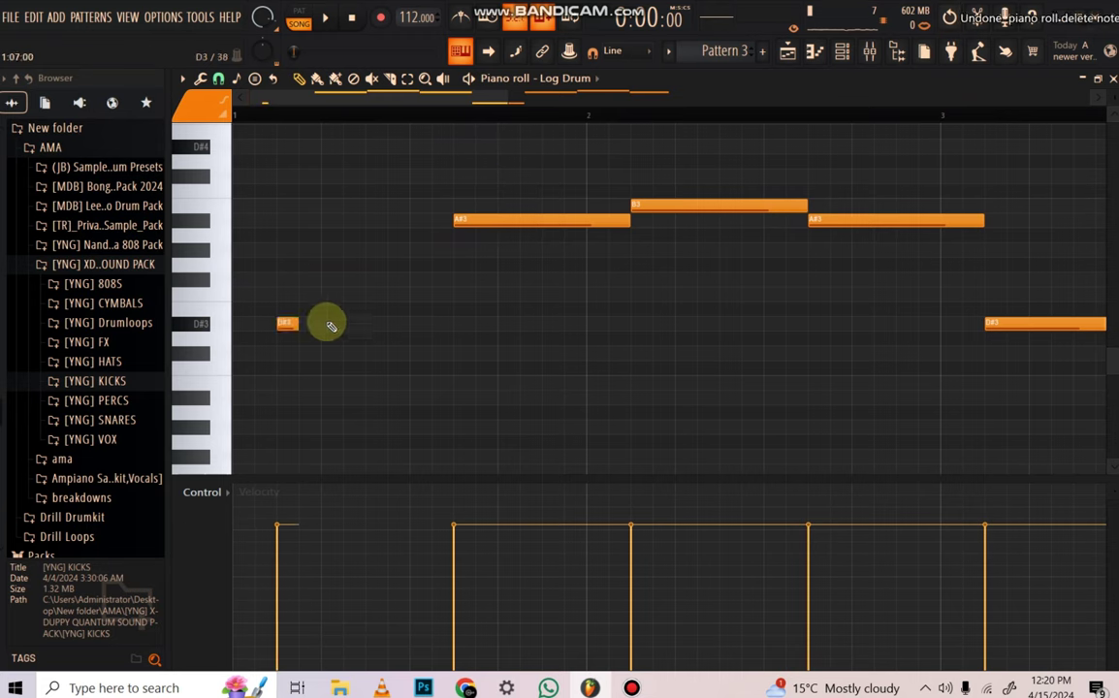
Move the first D#3 hit of the Log Drum part to step 4 and add short D#3 hits at steps 7 and 10 of bar 1
key("space")
left_click_drag(284, 324, 307, 323)
key("space")
key("space")
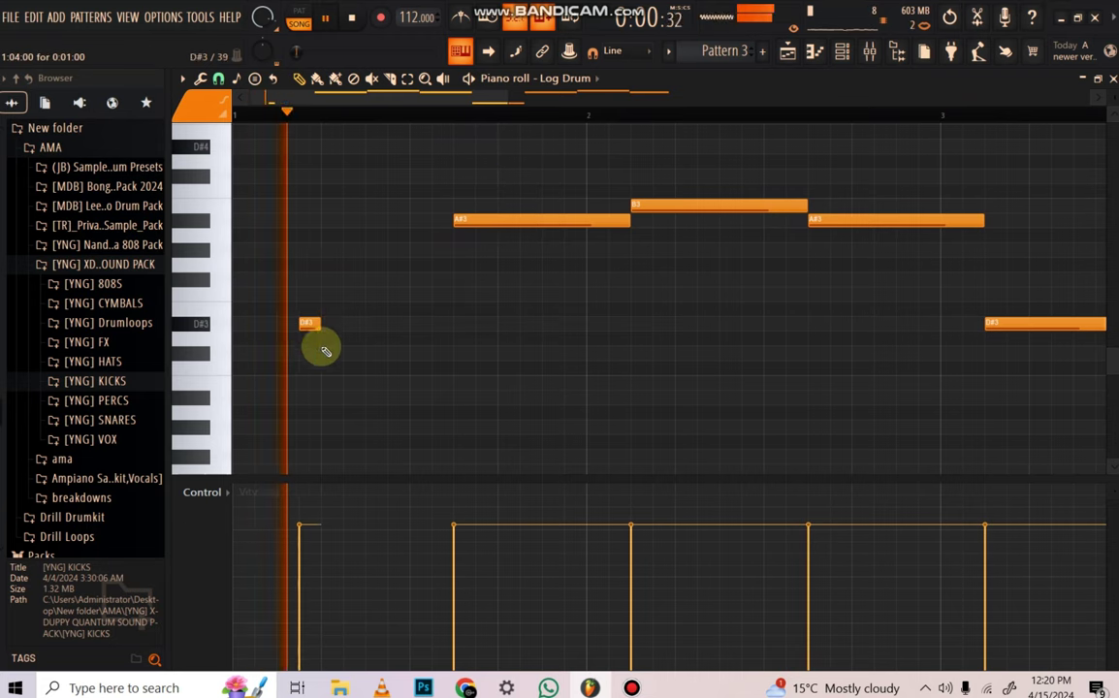
key("space")
key("space")
left_click(366, 327)
left_click(421, 324)
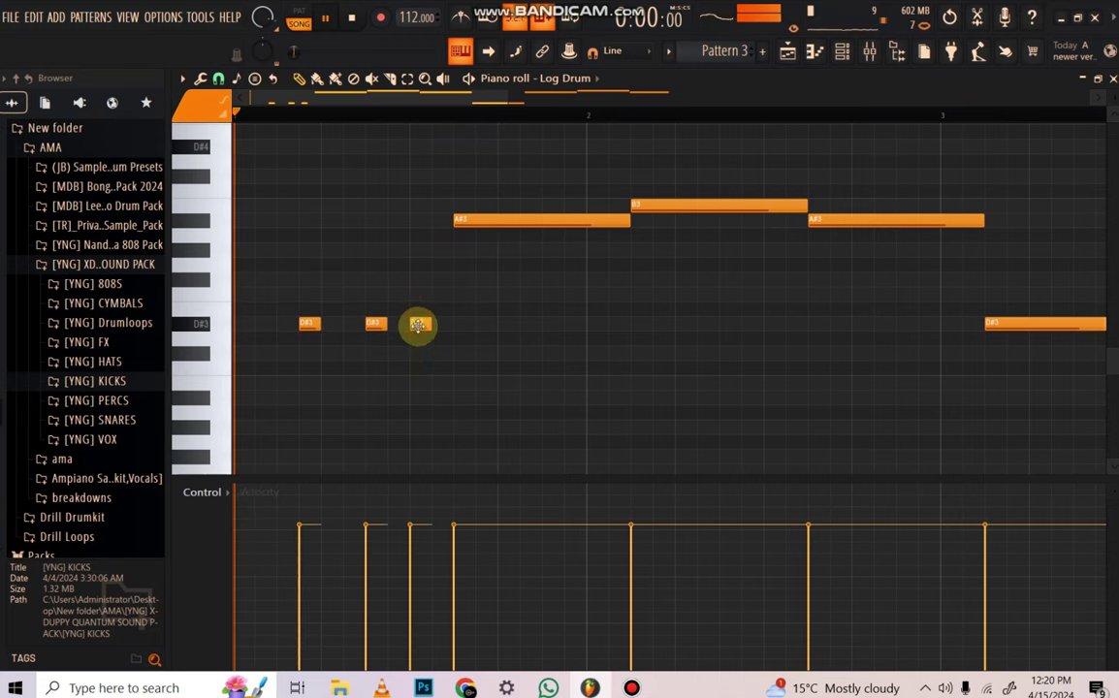
Move the first A#3 note to step 13 of bar 1, shorten it to one step, and set the bar 1 velocities to about 86%
left_click_drag(482, 221, 557, 221)
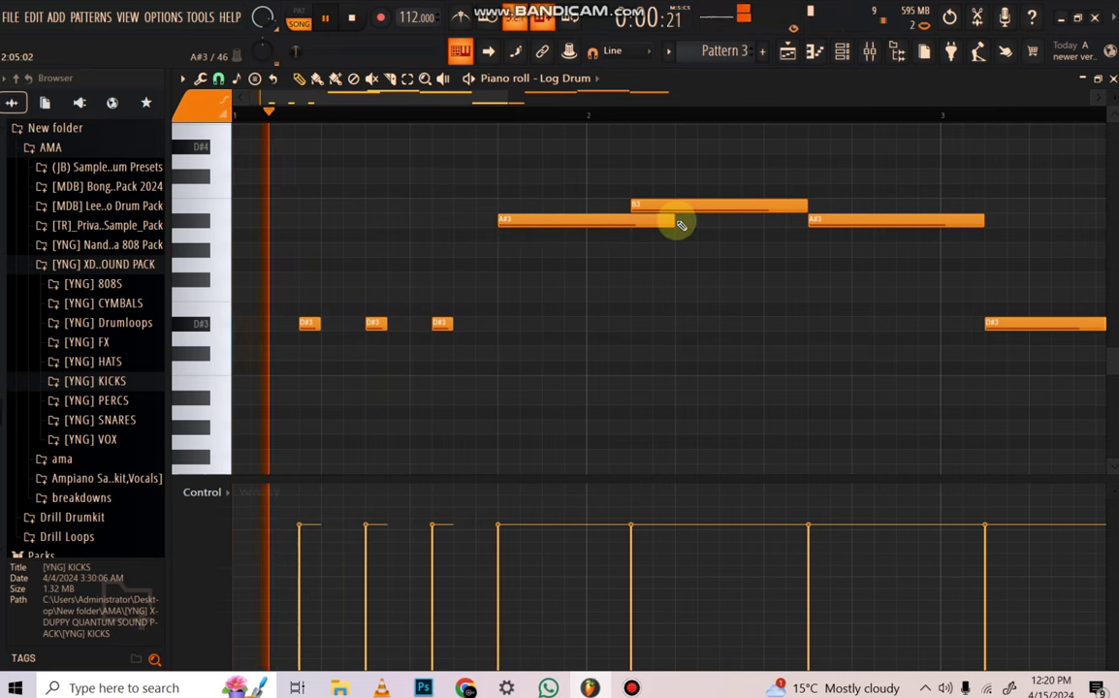
left_click_drag(676, 221, 519, 221)
left_click_drag(498, 494, 253, 435)
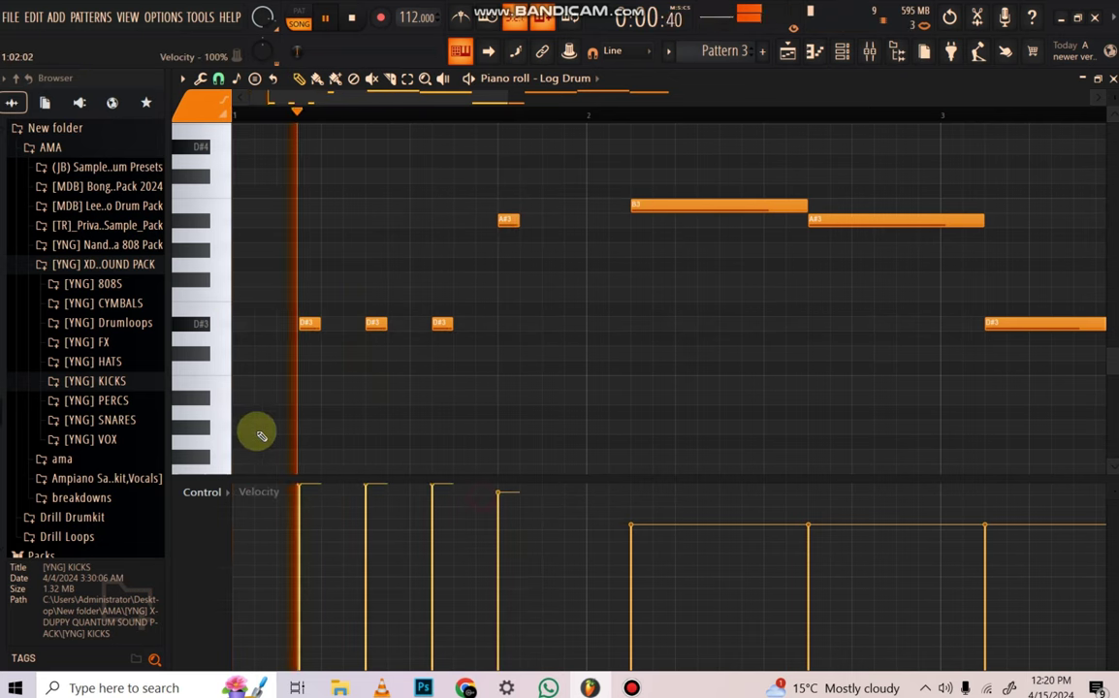
left_click_drag(312, 498, 512, 512)
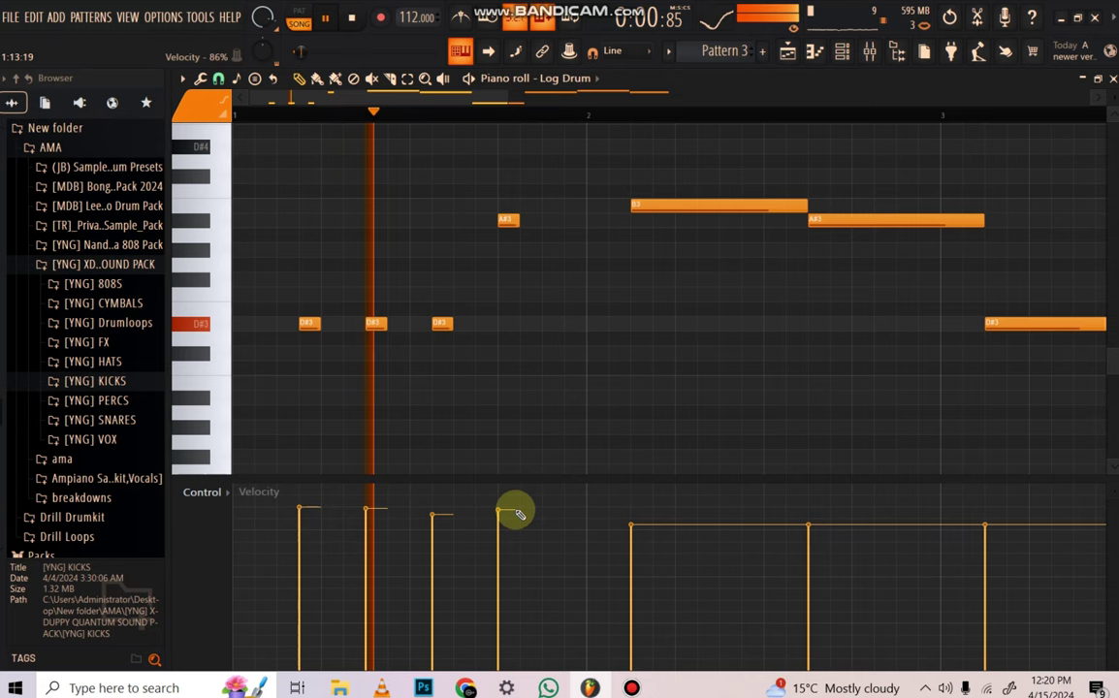
Add a one-step B3 hit at the start of bar 2, and move the long B3 note to step 4 and shorten it to match
left_click(592, 190)
left_click_drag(597, 189, 594, 205)
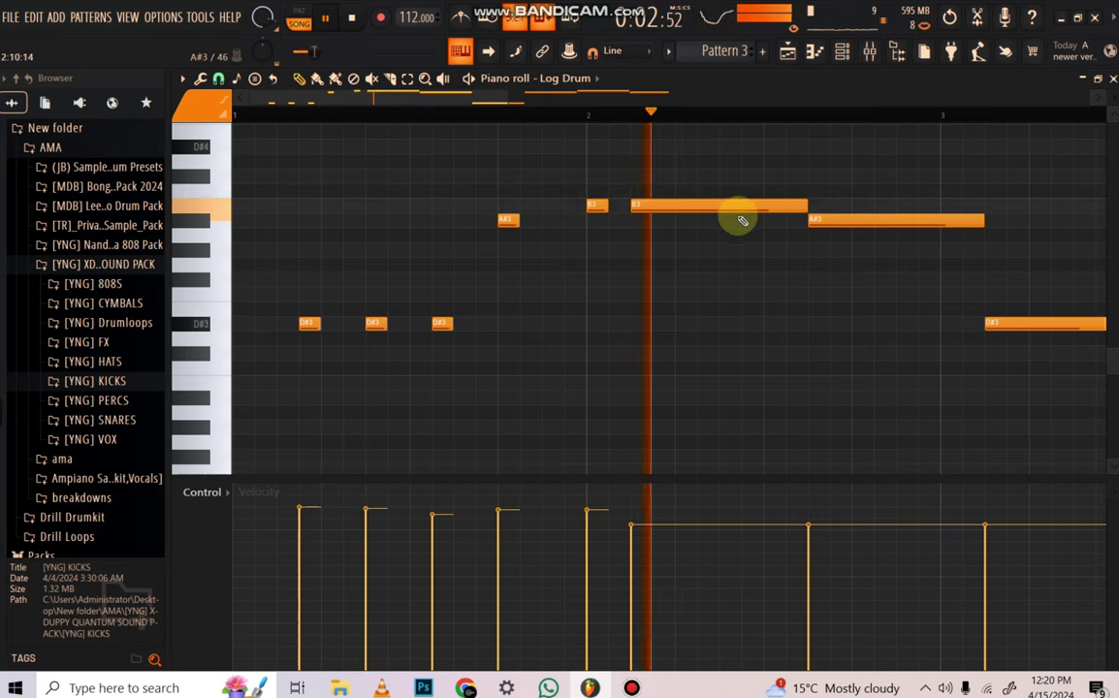
mouse_move(680, 205)
left_mouse_down()
mouse_move(720, 202)
mouse_move(697, 200)
left_mouse_up()
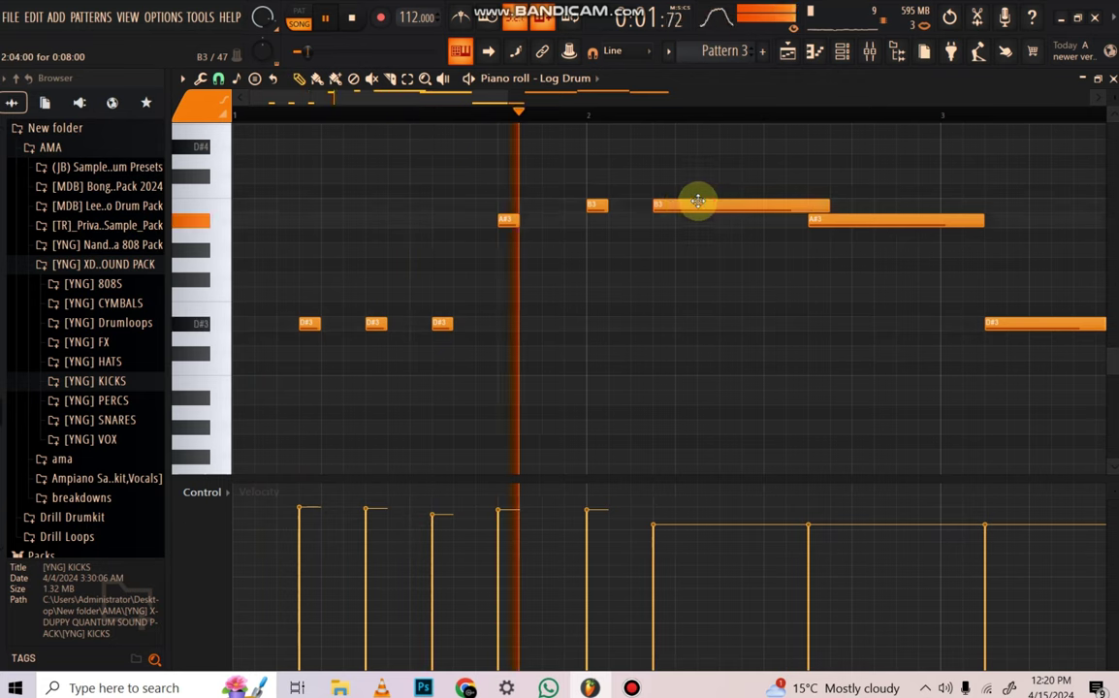
left_click_drag(828, 206, 640, 211)
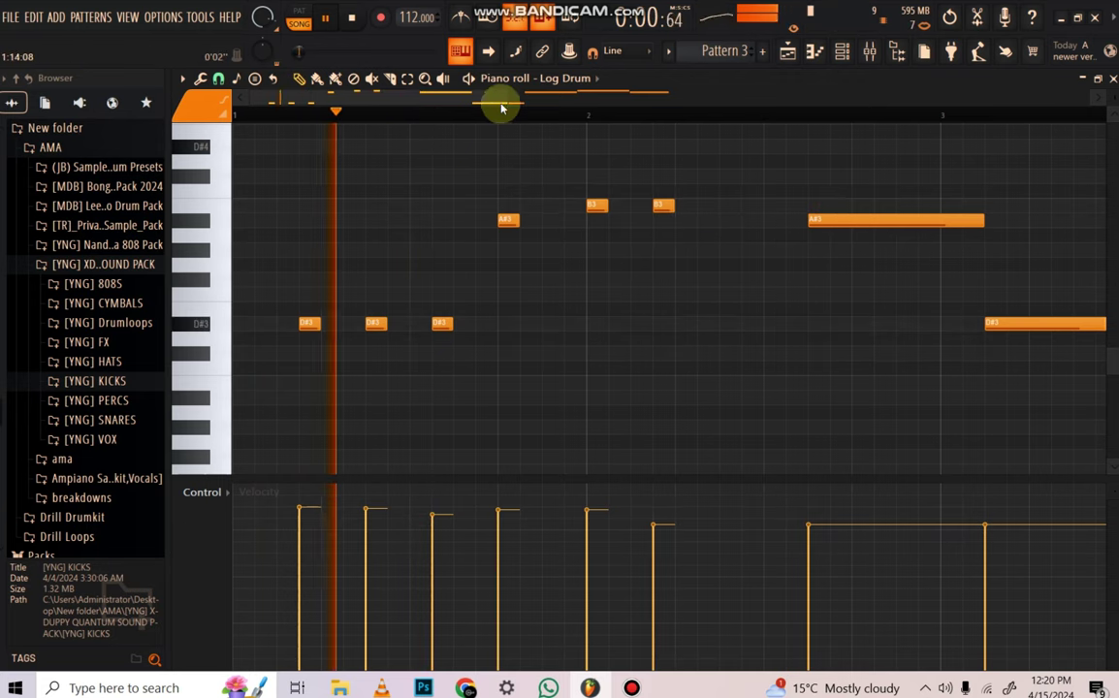
Try a short D#3 hit at step 8 of bar 2 and shift the long A#3 note around it
left_click_drag(423, 102, 501, 103)
left_click(502, 324)
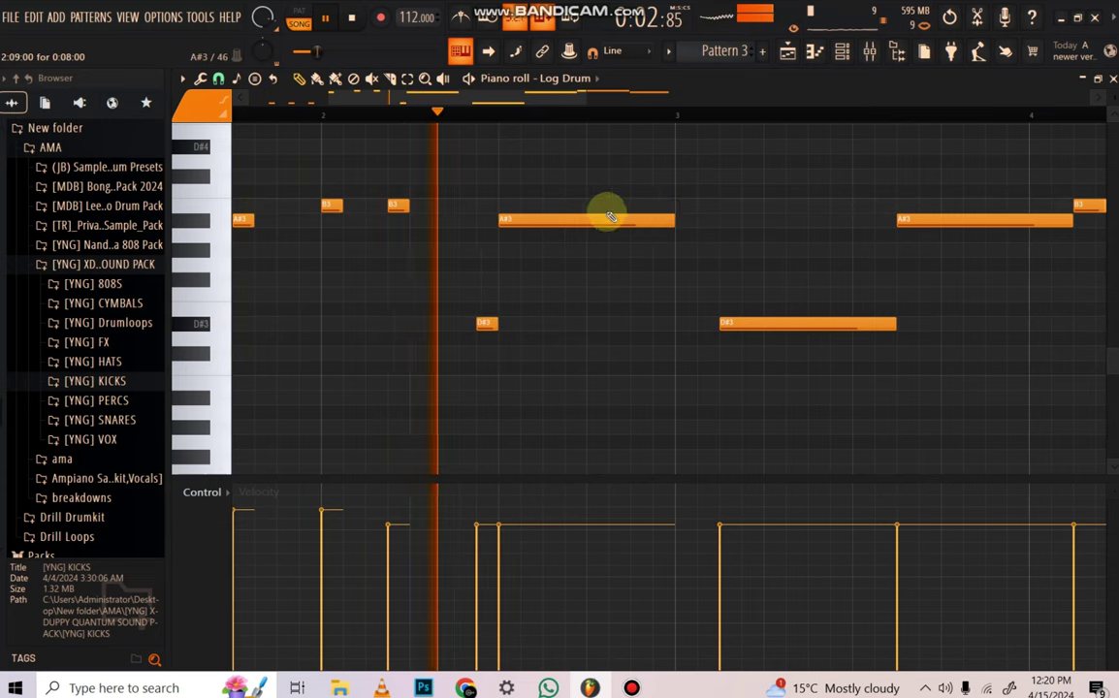
left_click_drag(602, 209, 632, 212)
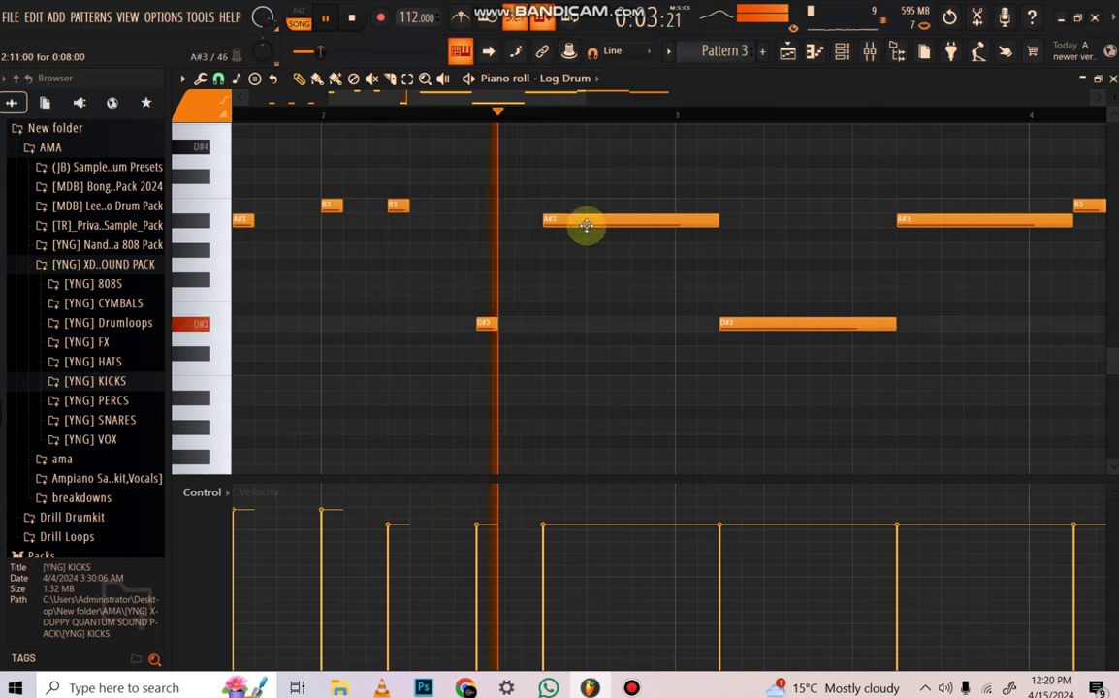
Reopen the Log Drum notes, lower the A#3 hit in bar 1 to D#3, and add a short A#3 hit just before bar 2
left_click(844, 51)
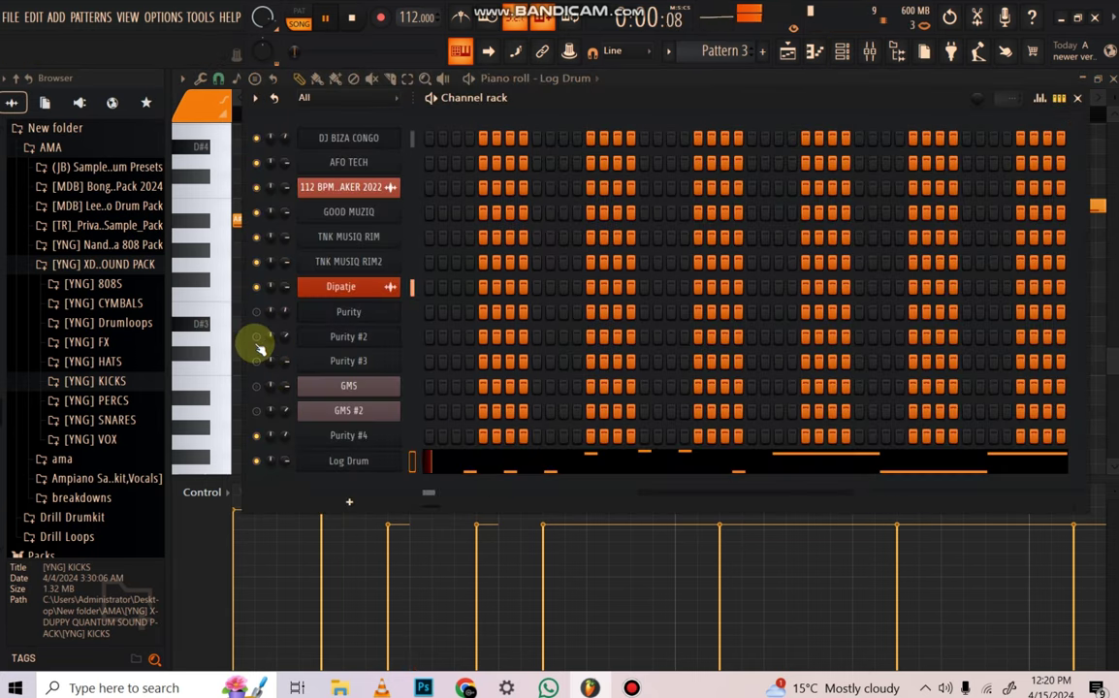
left_click(566, 462)
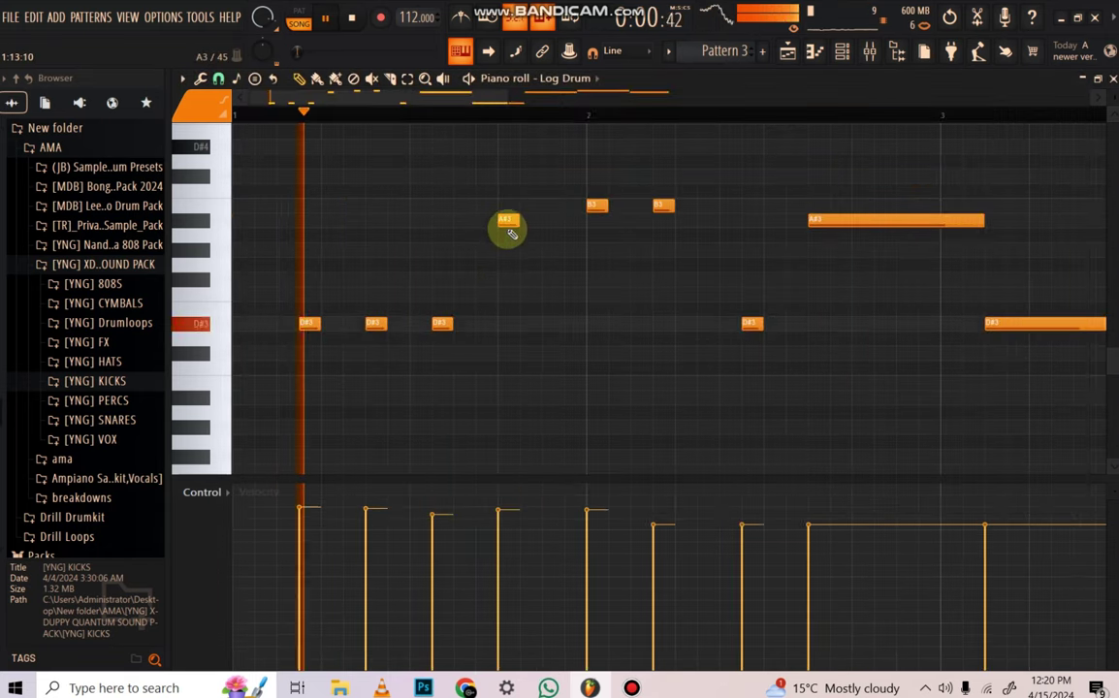
left_click_drag(507, 225, 509, 325)
left_click(575, 222)
key("space")
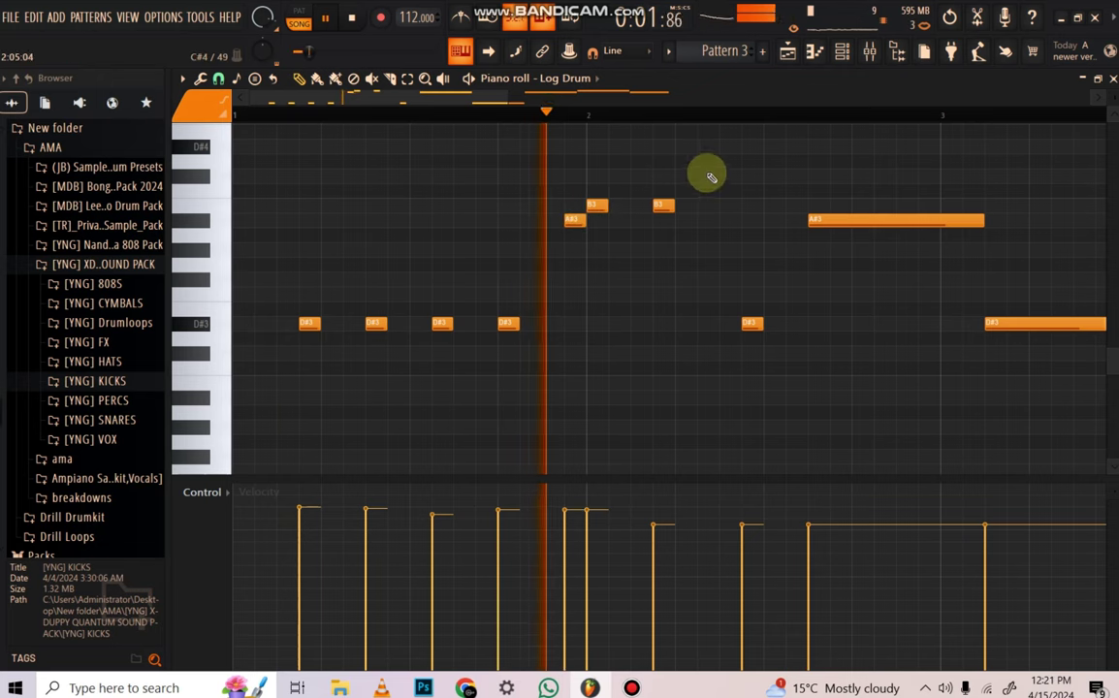
Replace the short D#3 hit in bar 2 with an A#3 hit at step 7
right_click(752, 322)
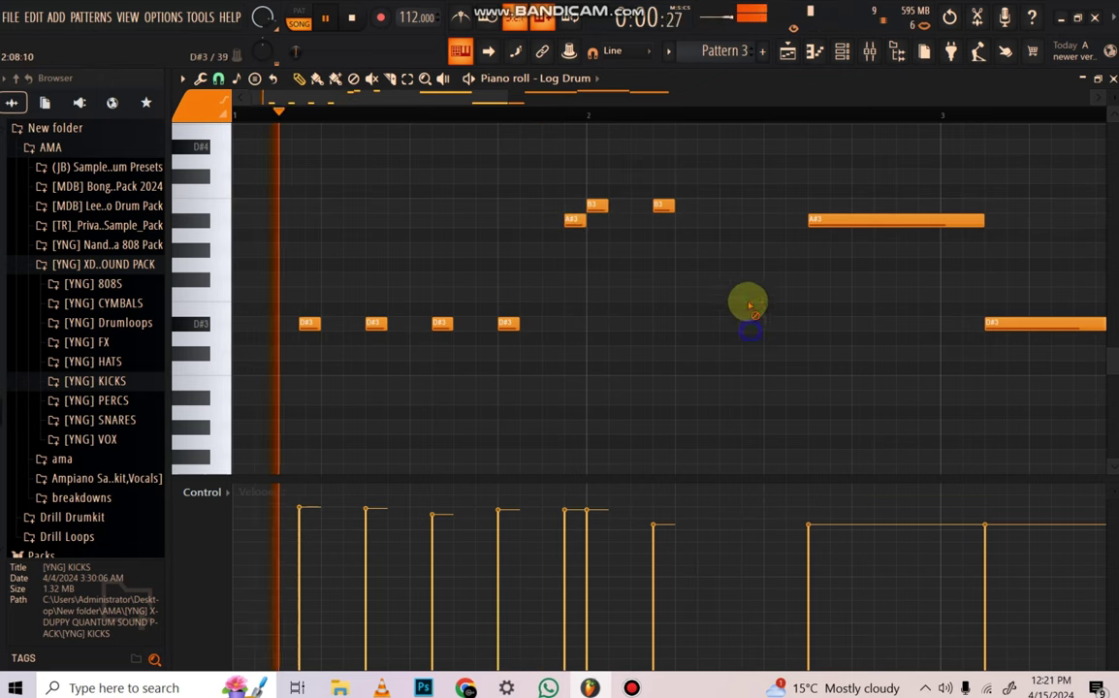
left_click(730, 206)
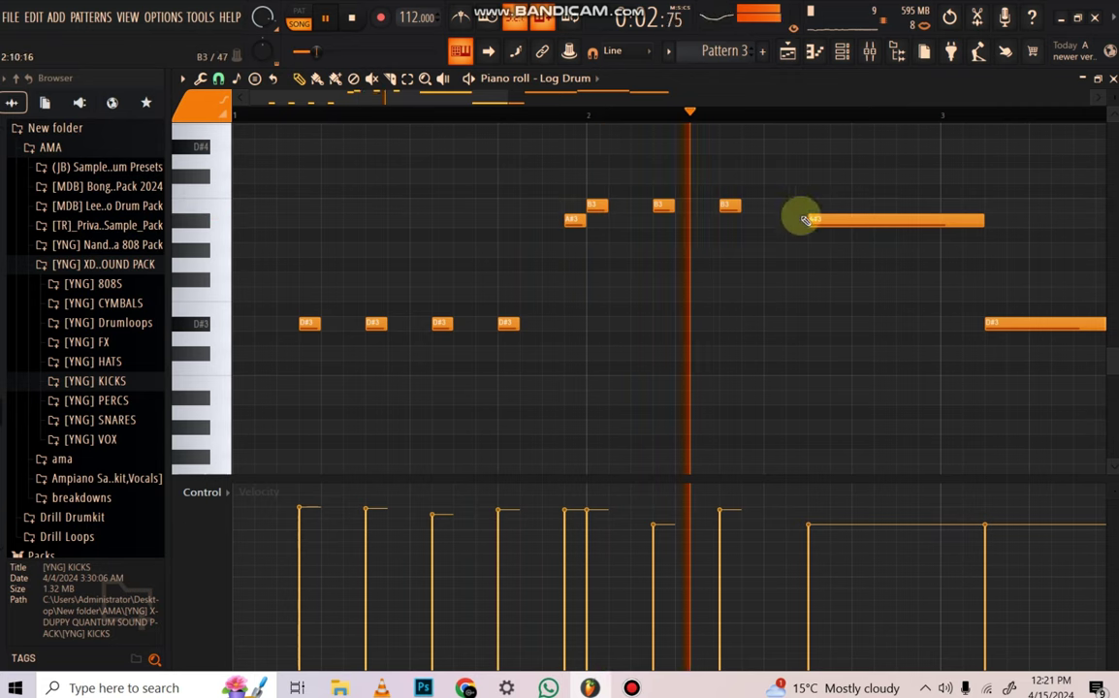
left_click_drag(732, 202, 732, 223)
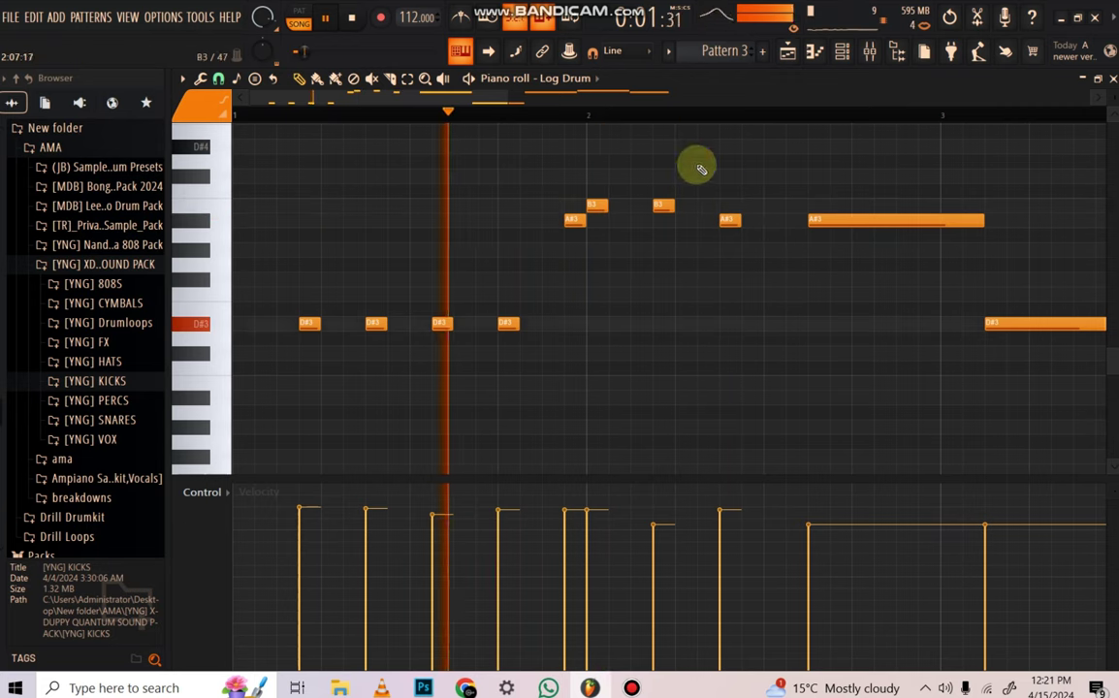
Move the long A#3 note to step 10 of bar 2, shorten it to one step, and add another A#3 hit at step 14
left_click_drag(464, 97, 499, 99)
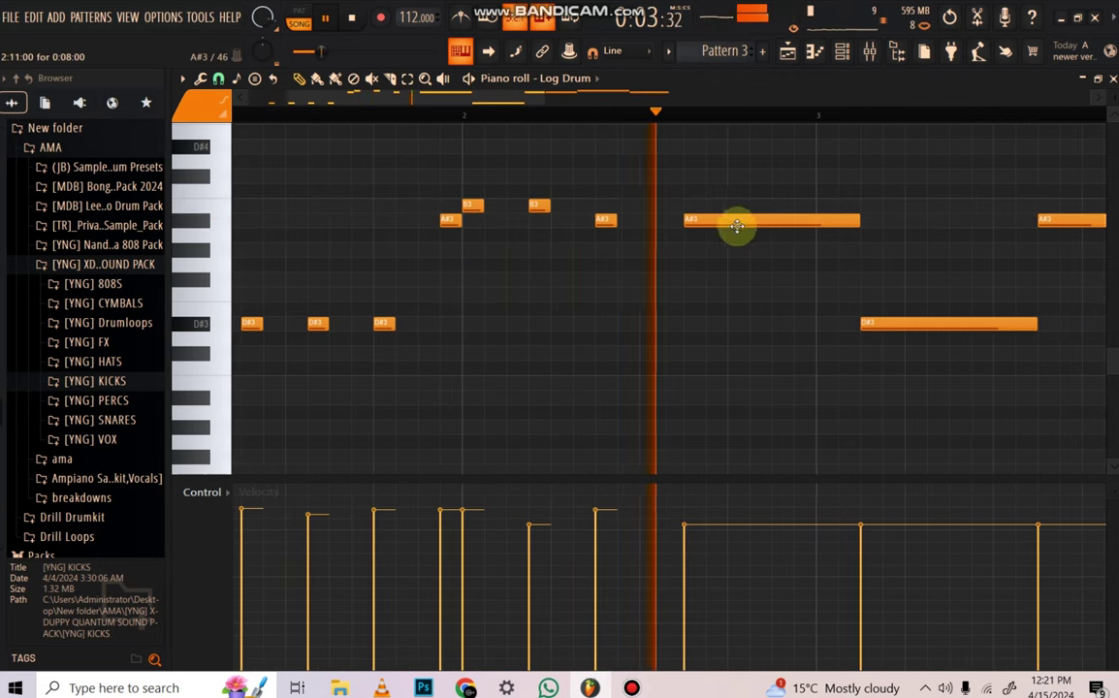
left_click_drag(721, 217, 700, 219)
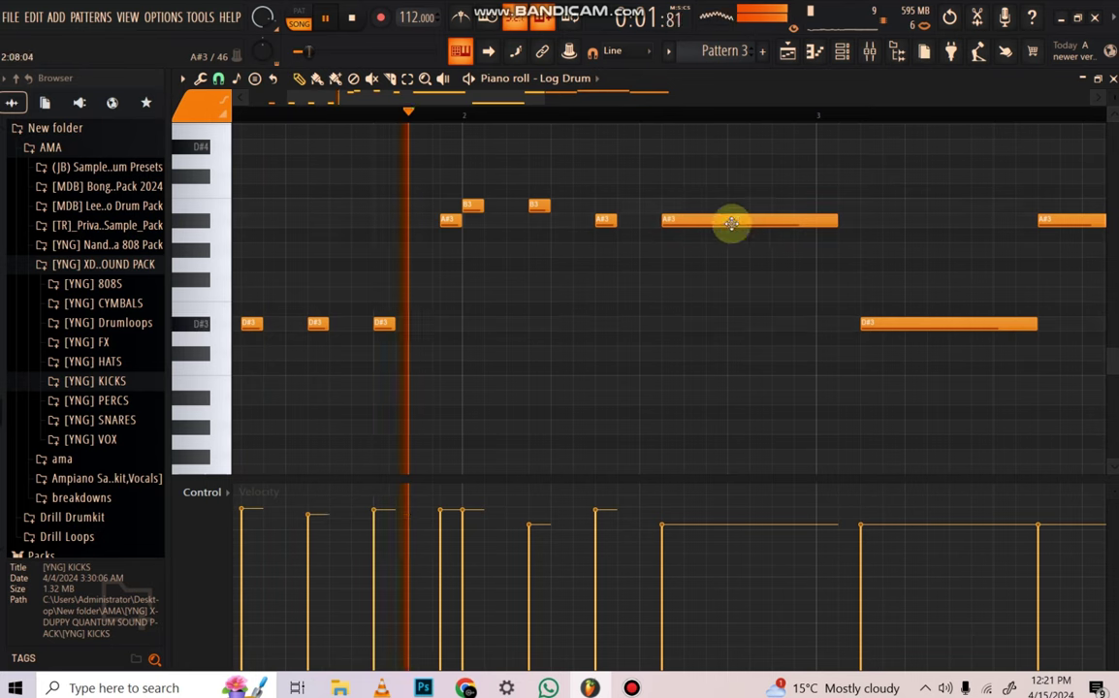
left_click_drag(836, 219, 684, 219)
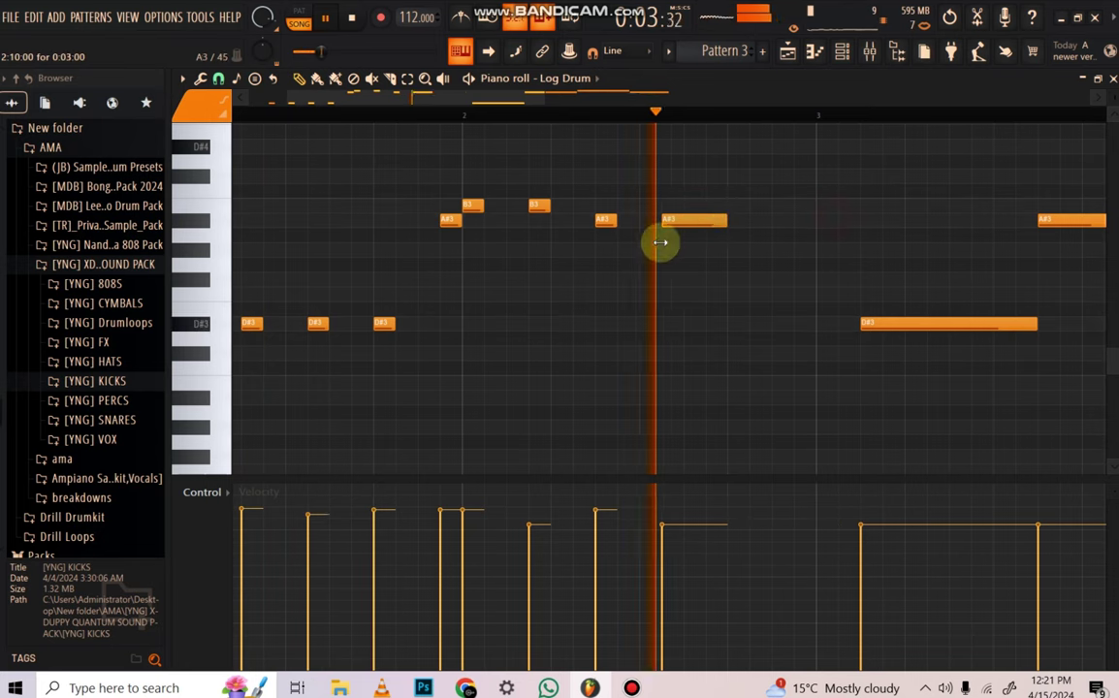
left_click(781, 219)
left_click_drag(784, 219, 760, 218)
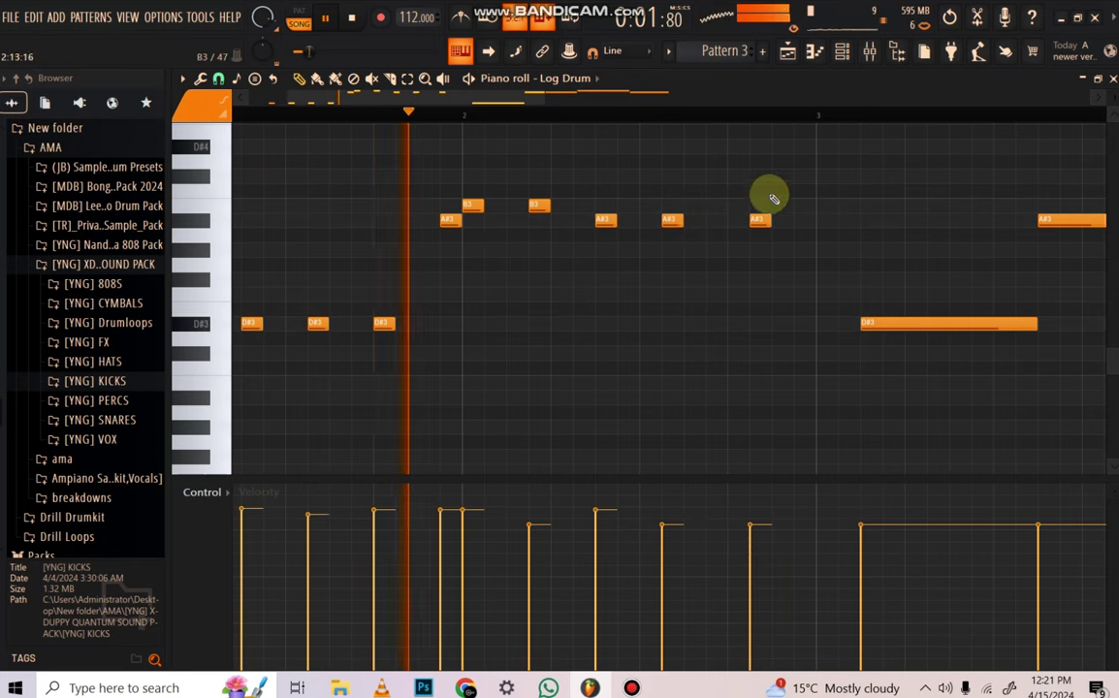
Add a short C#3 hit on the last step of bar 2 and a short D#3 hit at the start of bar 3
scroll(776, 186, "down", 2)
scroll(802, 257, "up", 1)
left_click(803, 309)
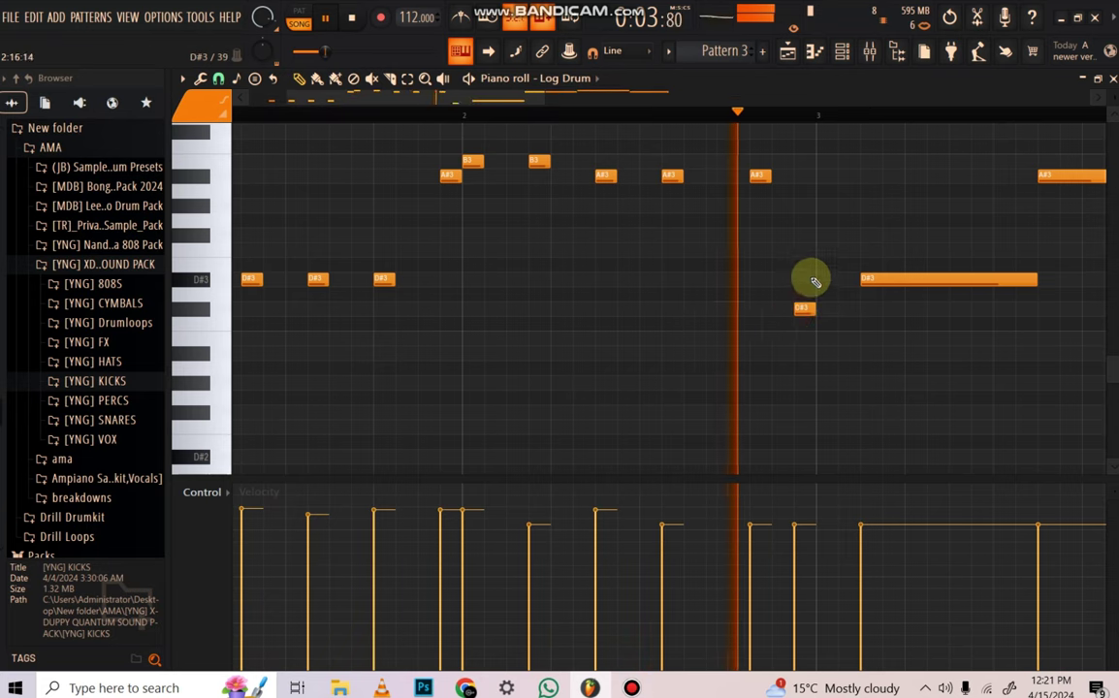
left_click(825, 279)
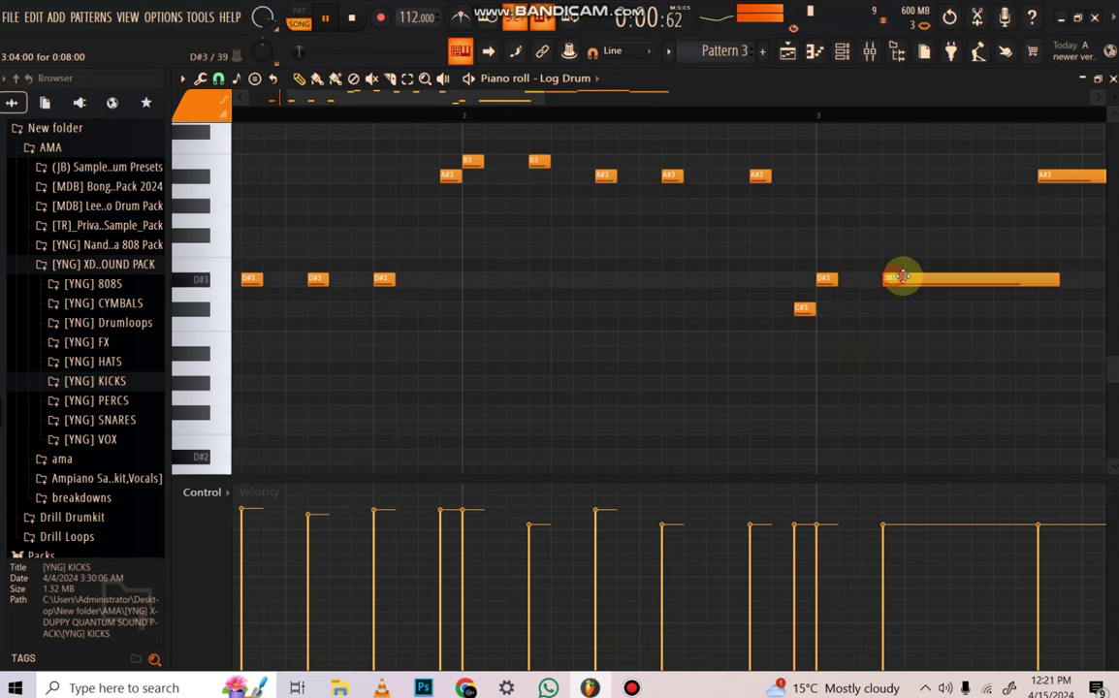
Shorten the long D#3 note at step 4 of bar 3 to one step and add D#3 hits at steps 7 and 10
scroll(722, 101, "down", 1)
scroll(715, 109, "down", 3)
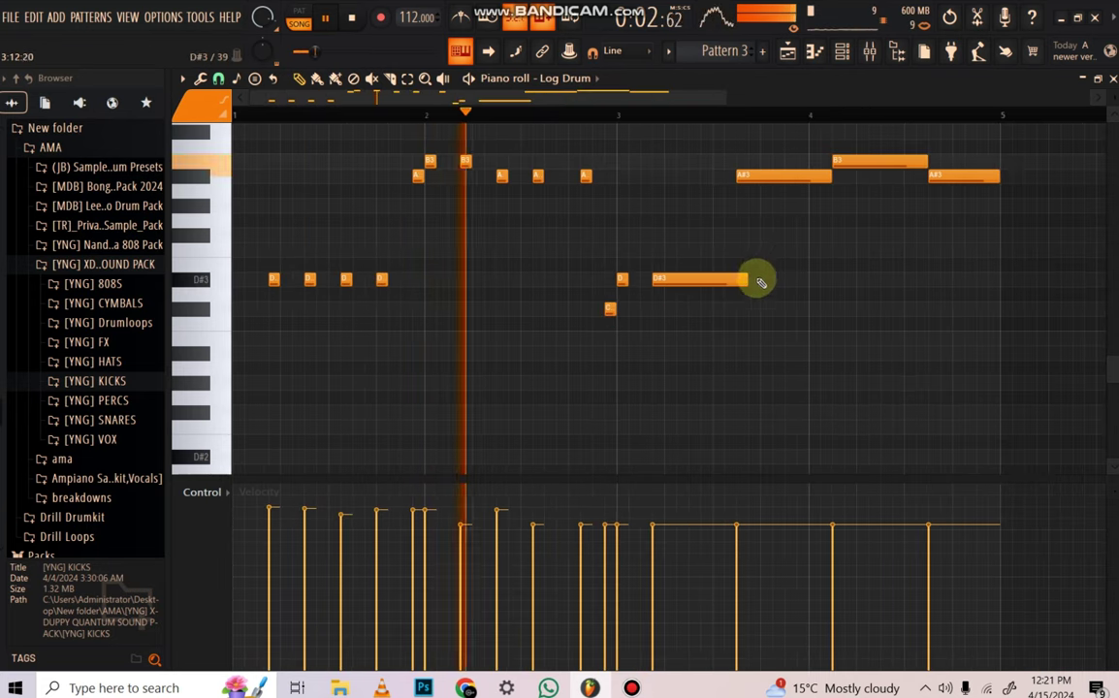
left_click_drag(748, 281, 624, 276)
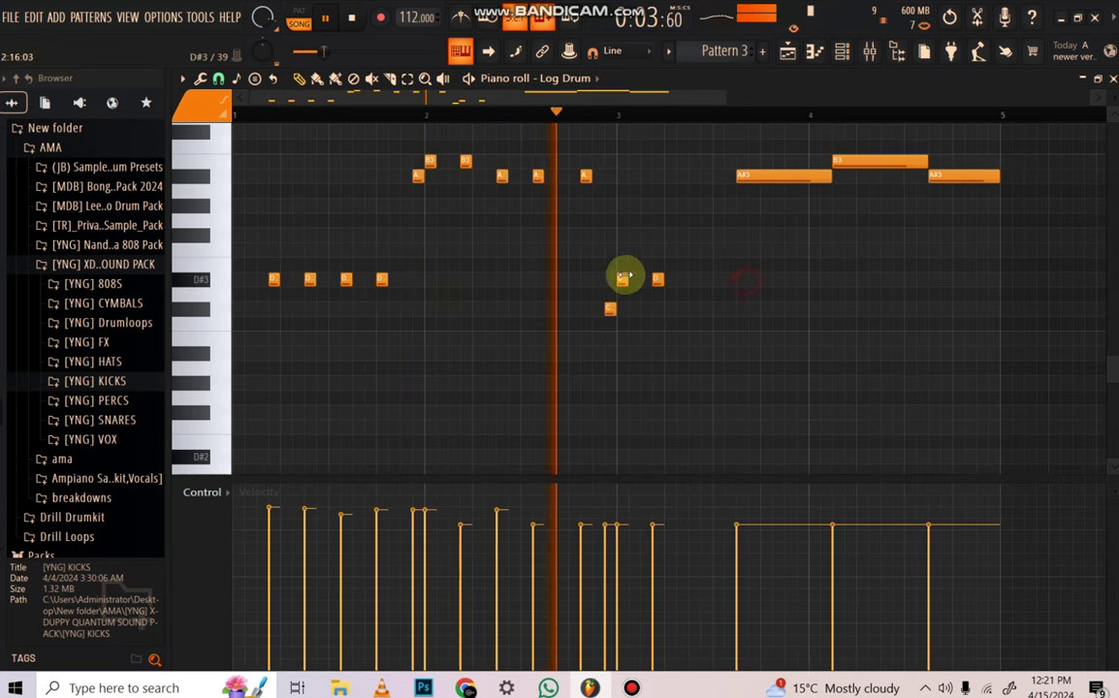
left_click(692, 281)
left_click(715, 279)
left_click_drag(716, 280, 729, 281)
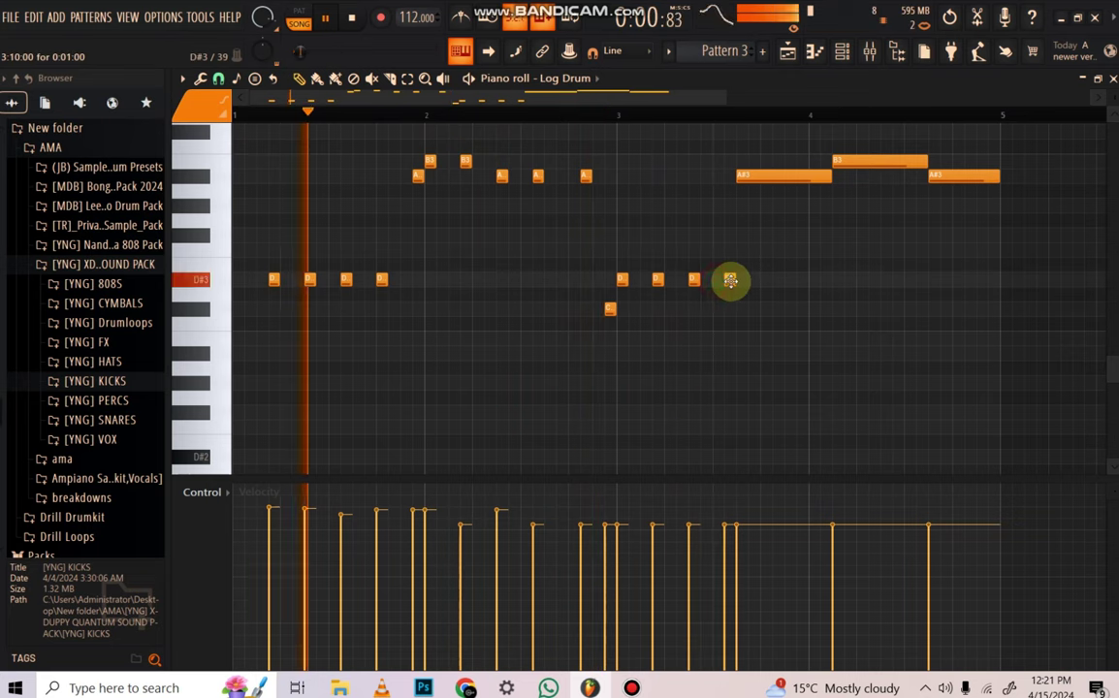
Shorten the long A#3 note in bar 3 to one step and add a short D#4 hit at step 14
left_click_drag(500, 100, 552, 103)
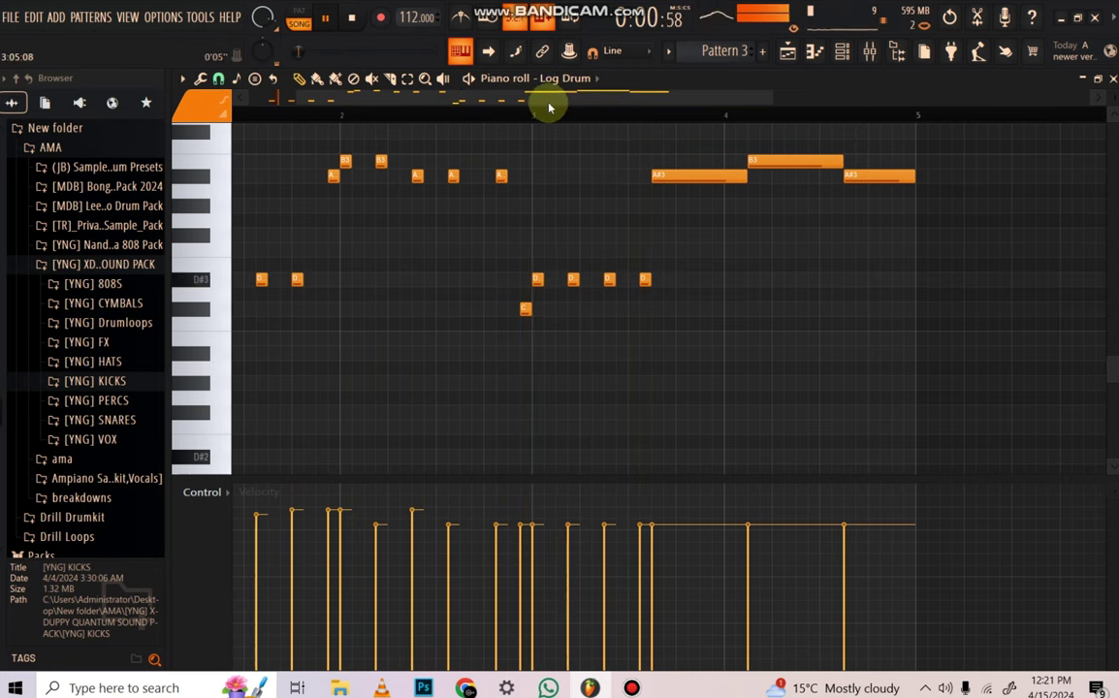
left_click_drag(745, 175, 669, 176)
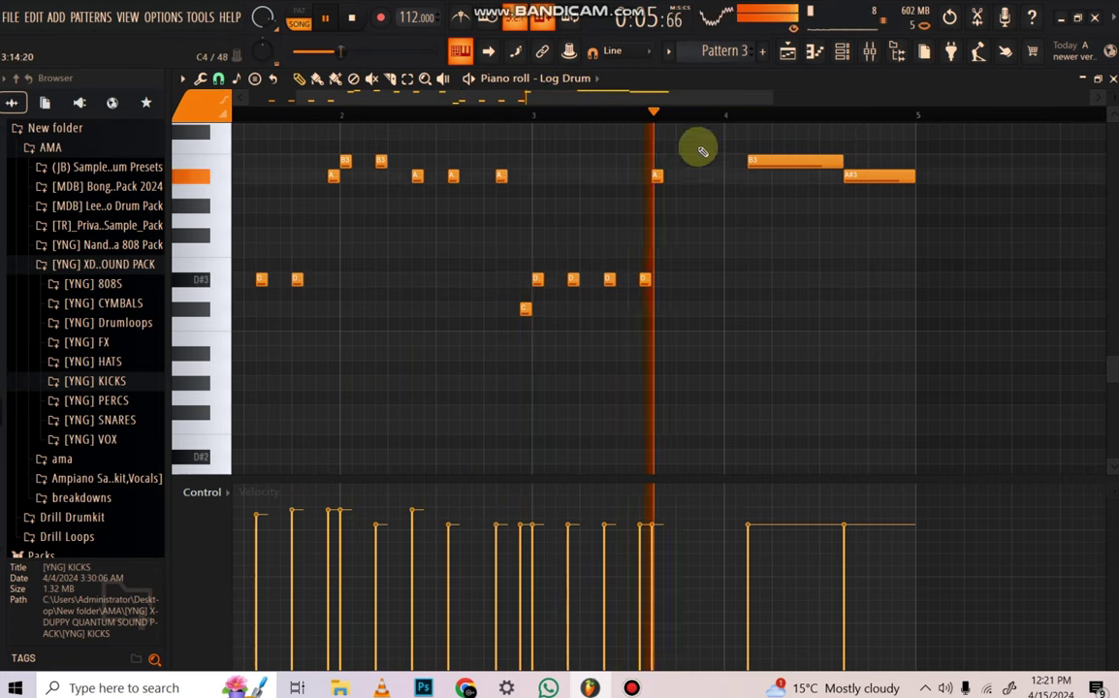
scroll(702, 160, "up", 3)
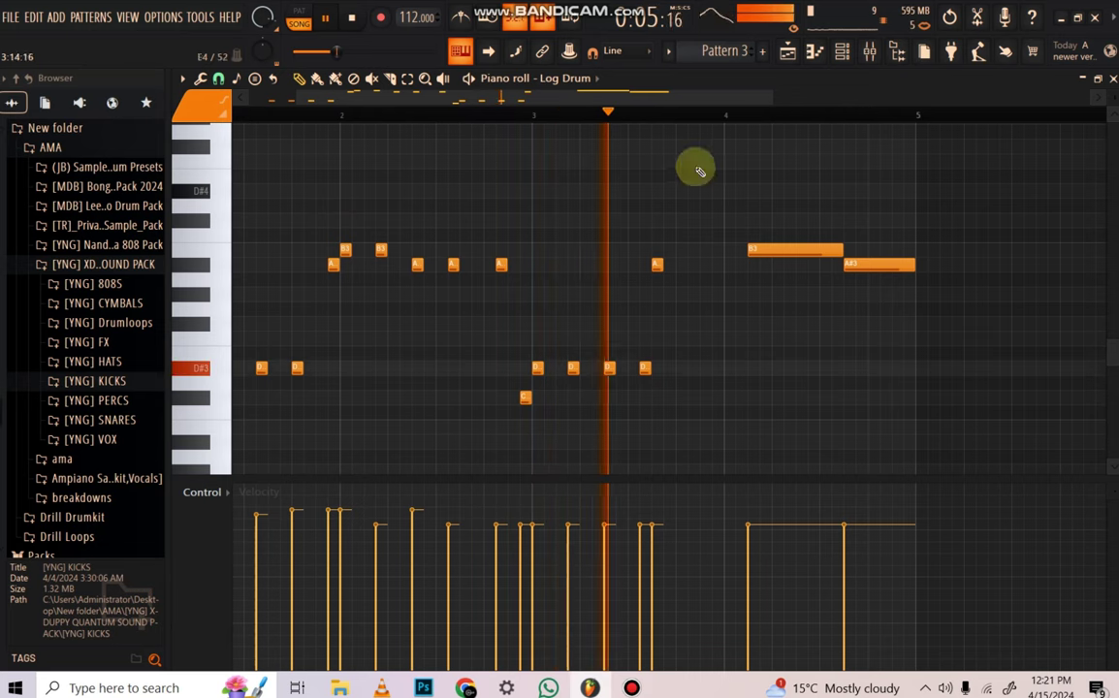
left_click(690, 191)
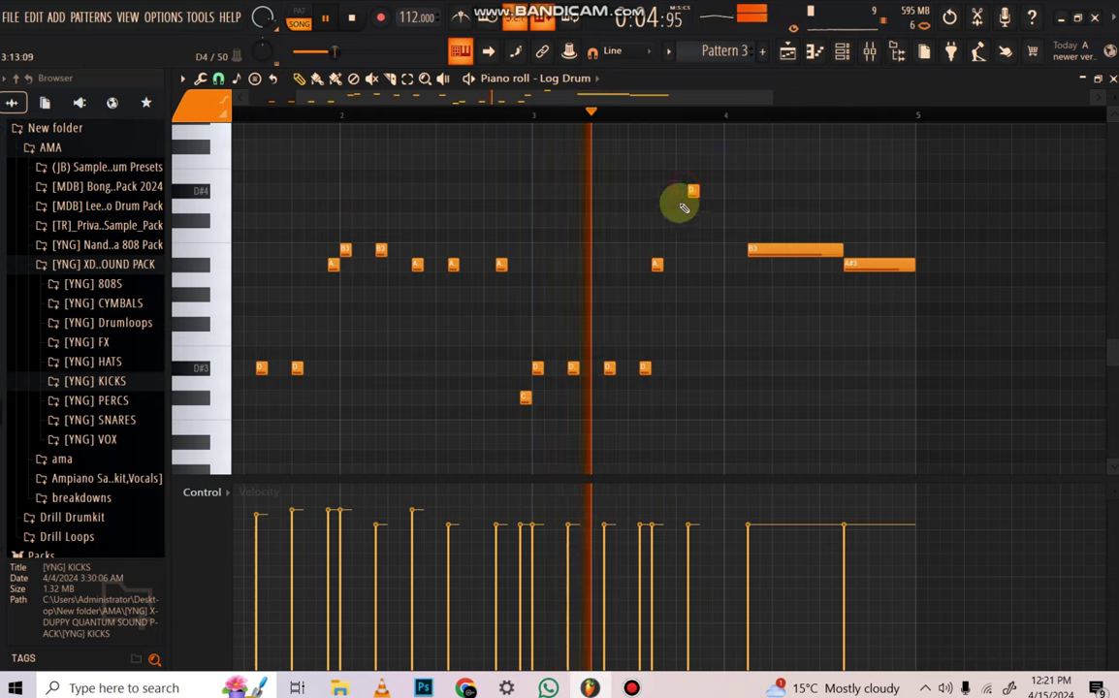
Move the long B3 note to the start of bar 4, shorten it to two steps, and add a short A#3 hit at step 4
left_click_drag(767, 245, 748, 242)
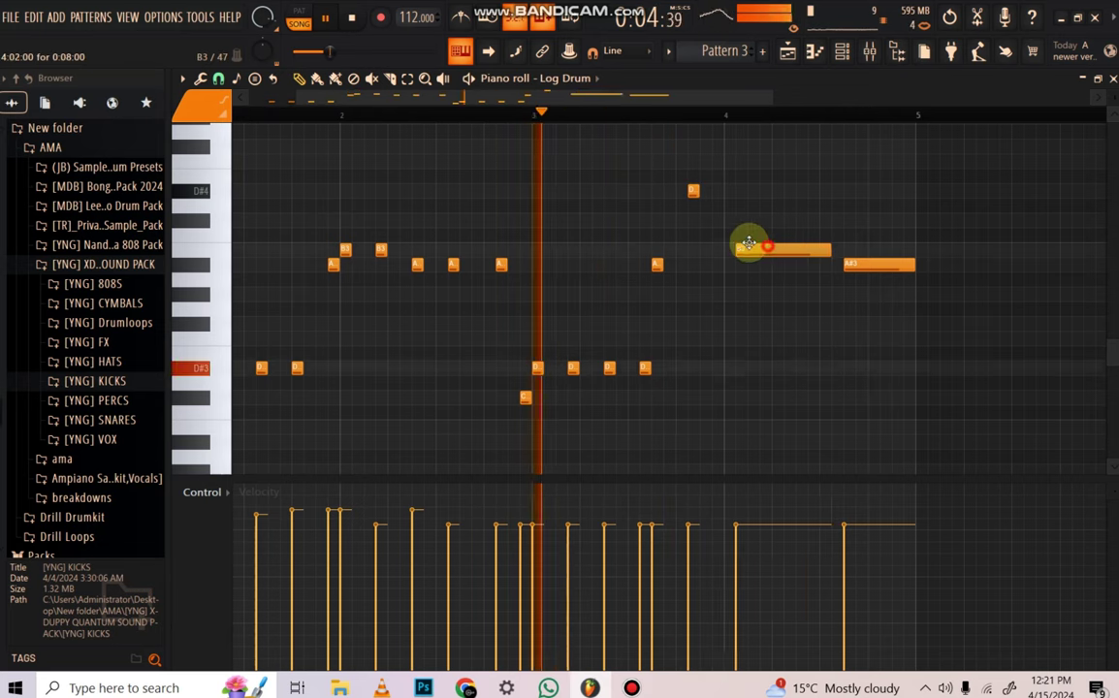
left_click_drag(819, 251, 770, 261)
left_click(769, 265)
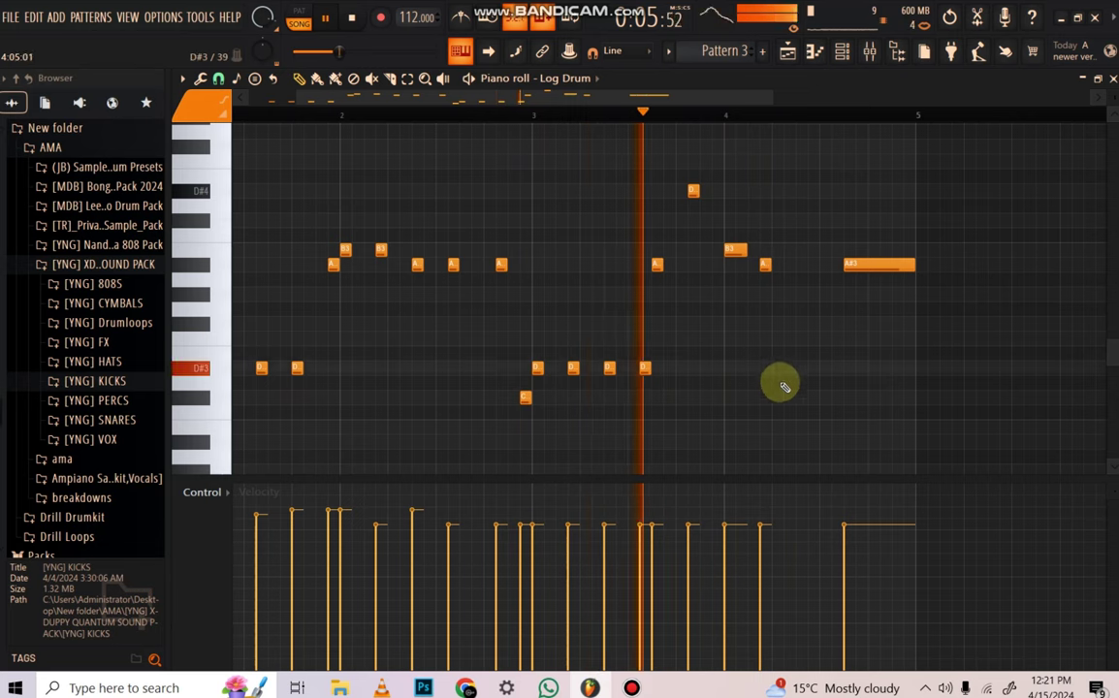
Try short D#3 and F#3 hits at step 7 of bar 4 and remove them
left_click(799, 367)
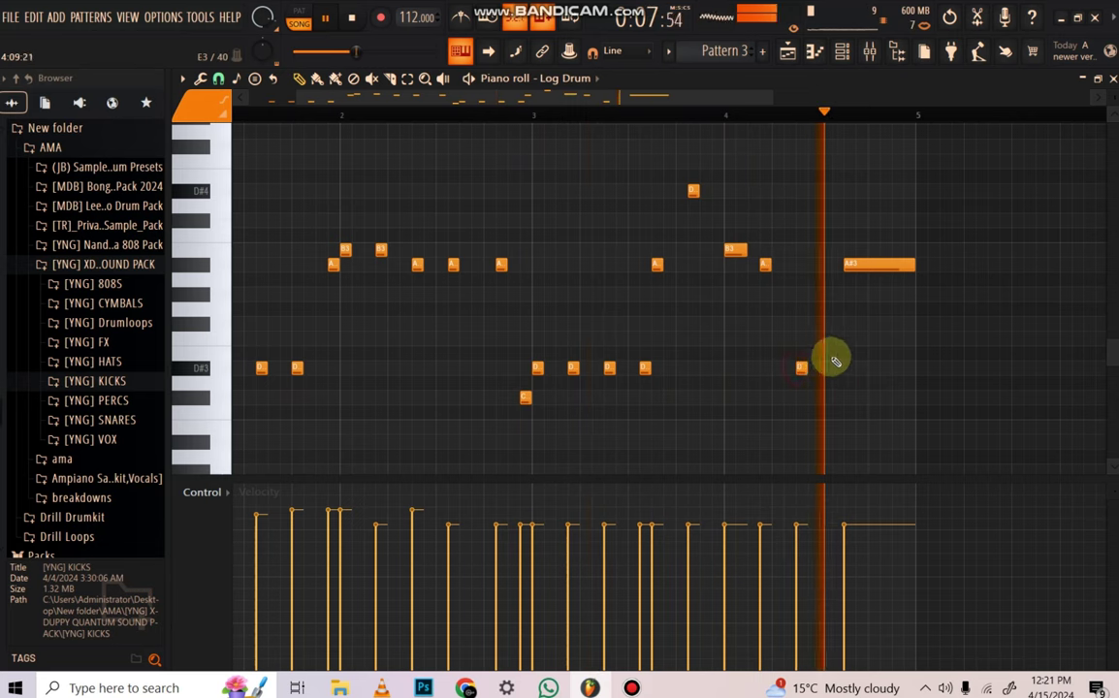
right_click(802, 367)
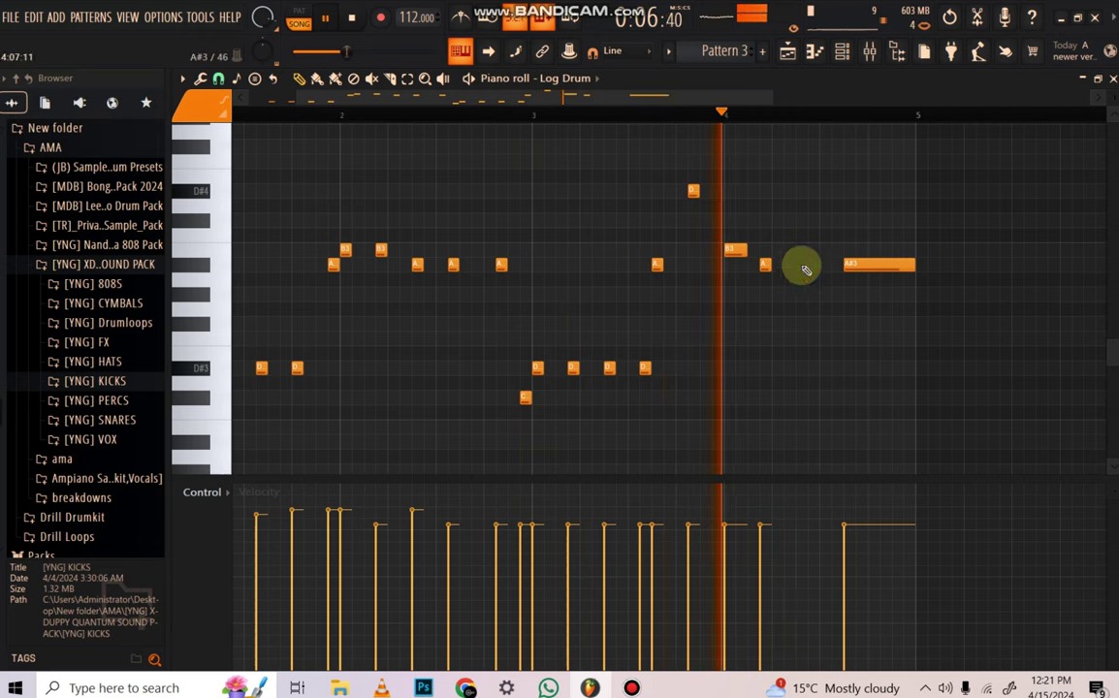
right_click(796, 264)
left_click(797, 295)
left_click(802, 325)
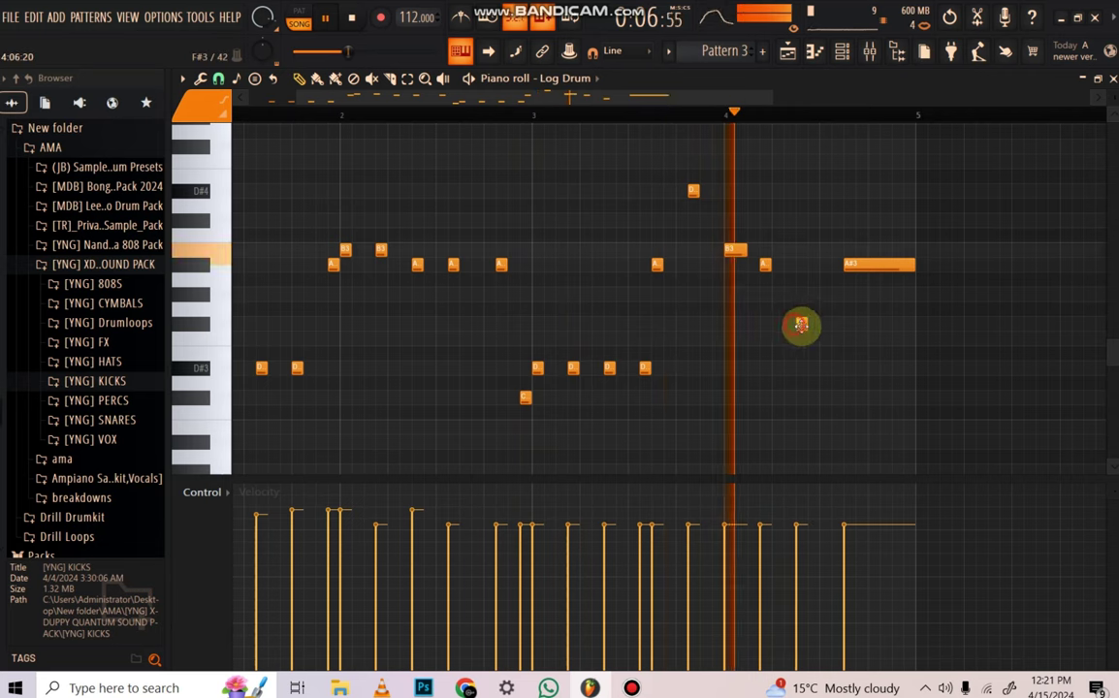
right_click(805, 324)
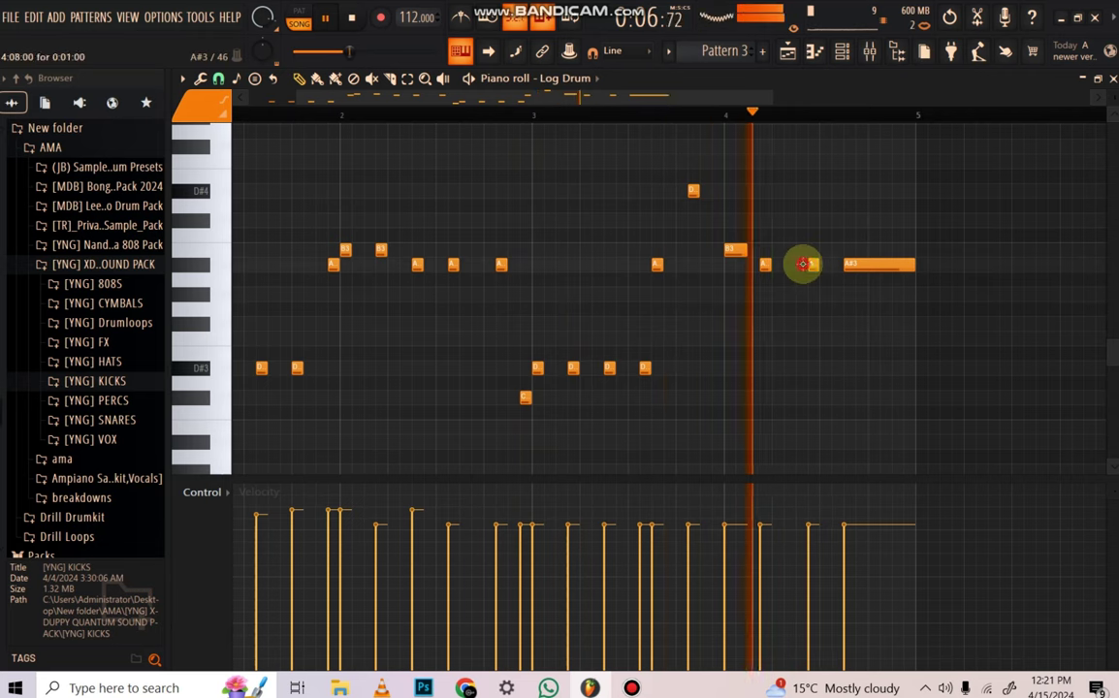
Move the short A#3 hit to step 7 of bar 4 and shorten the long A#3 note at step 11 to one step
left_click(810, 267)
key("space")
left_click(799, 266)
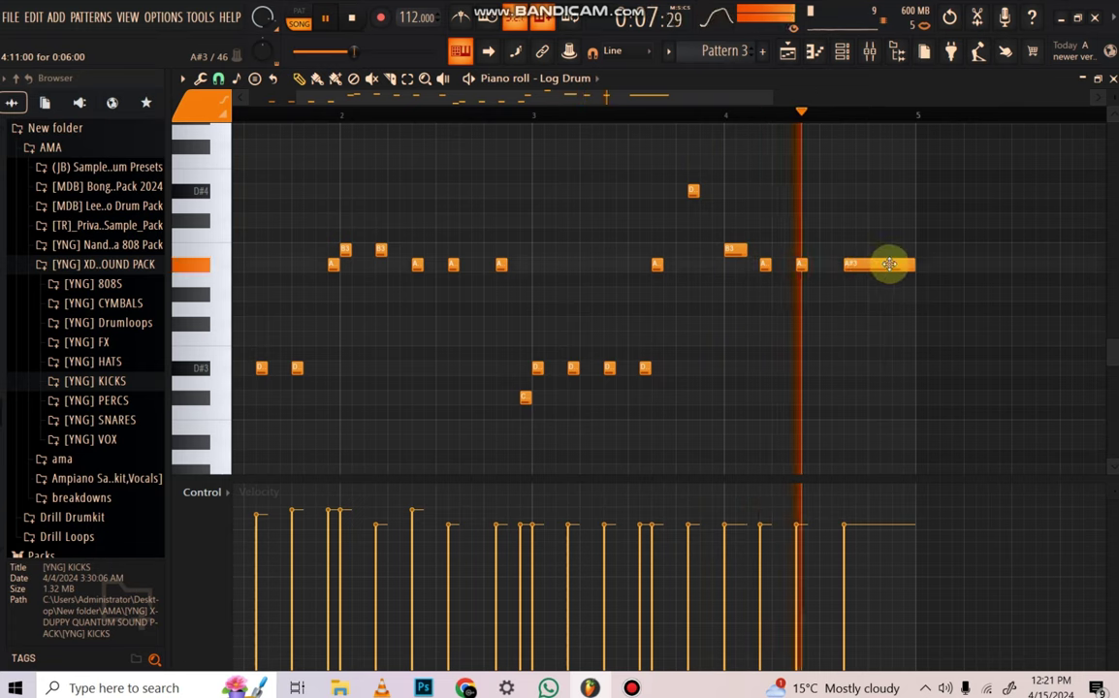
left_click_drag(911, 264, 850, 264)
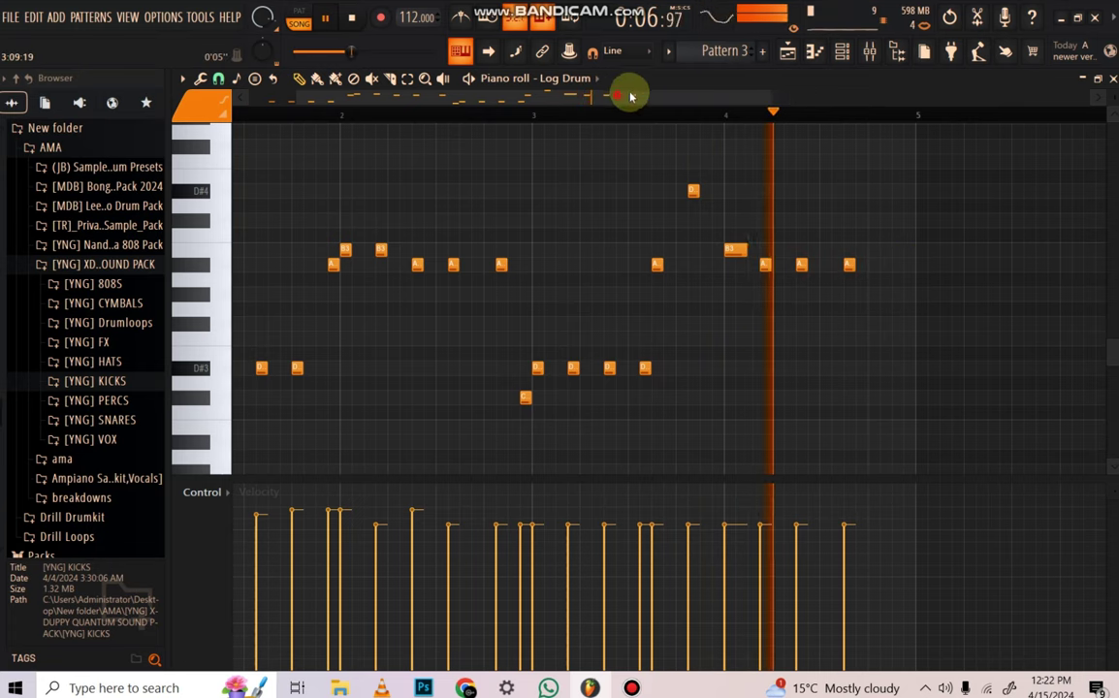
Finish bar 4 with a short A#3 hit at step 14 and a short D#4 hit at step 15
left_click_drag(630, 97, 741, 99)
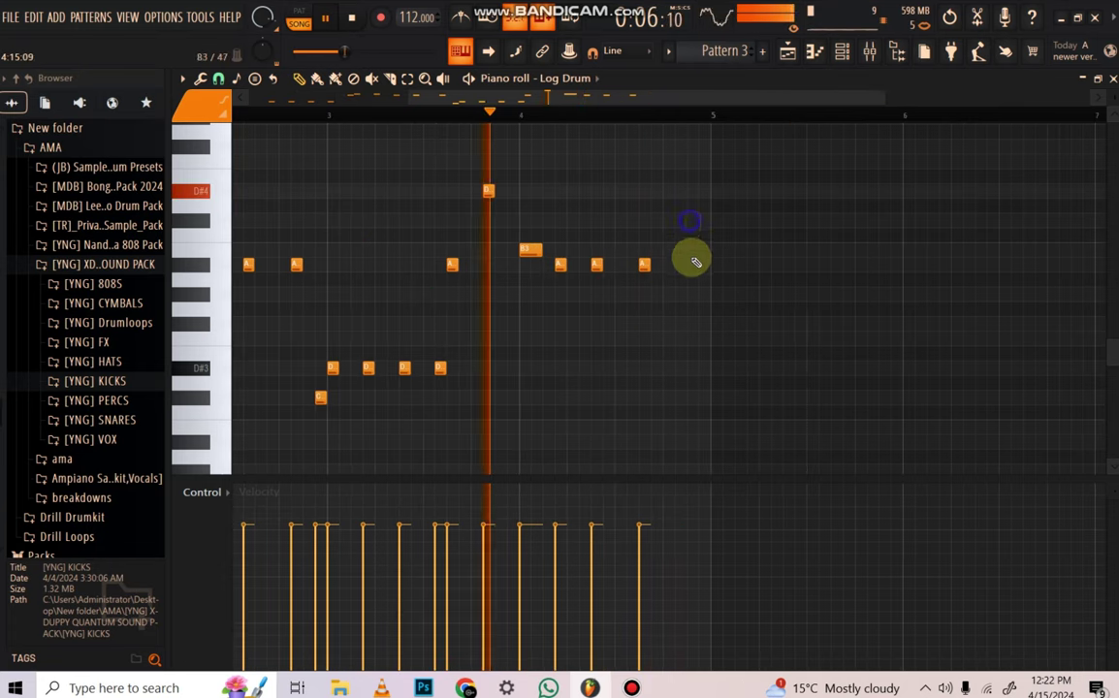
left_click(693, 263)
left_click(703, 194)
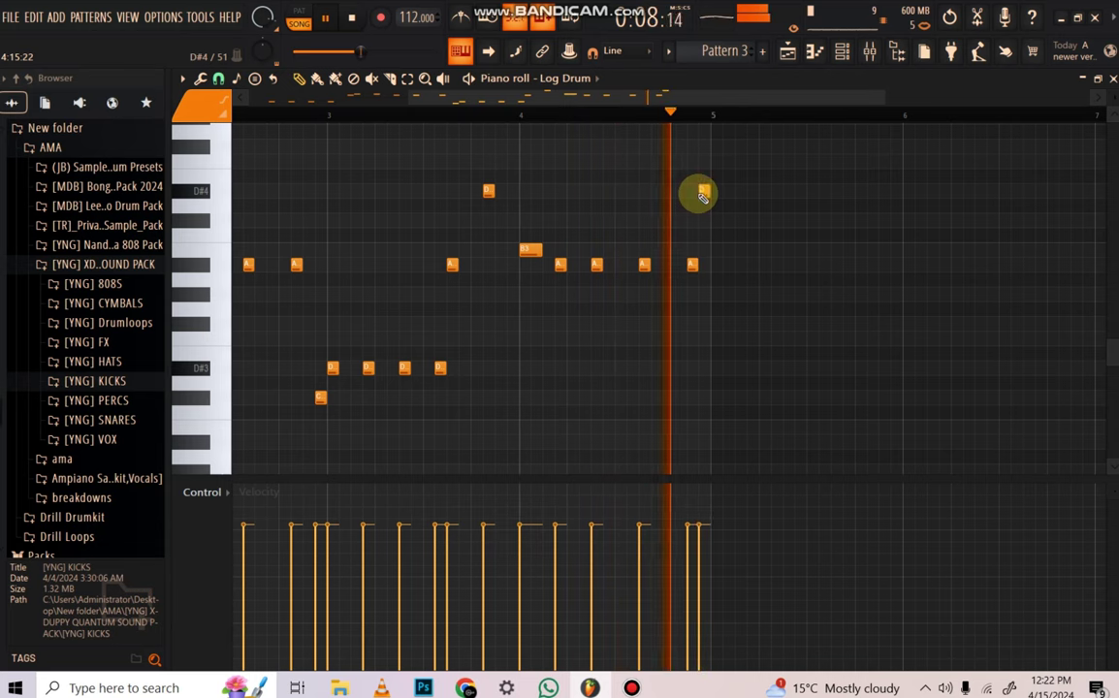
left_click(682, 266)
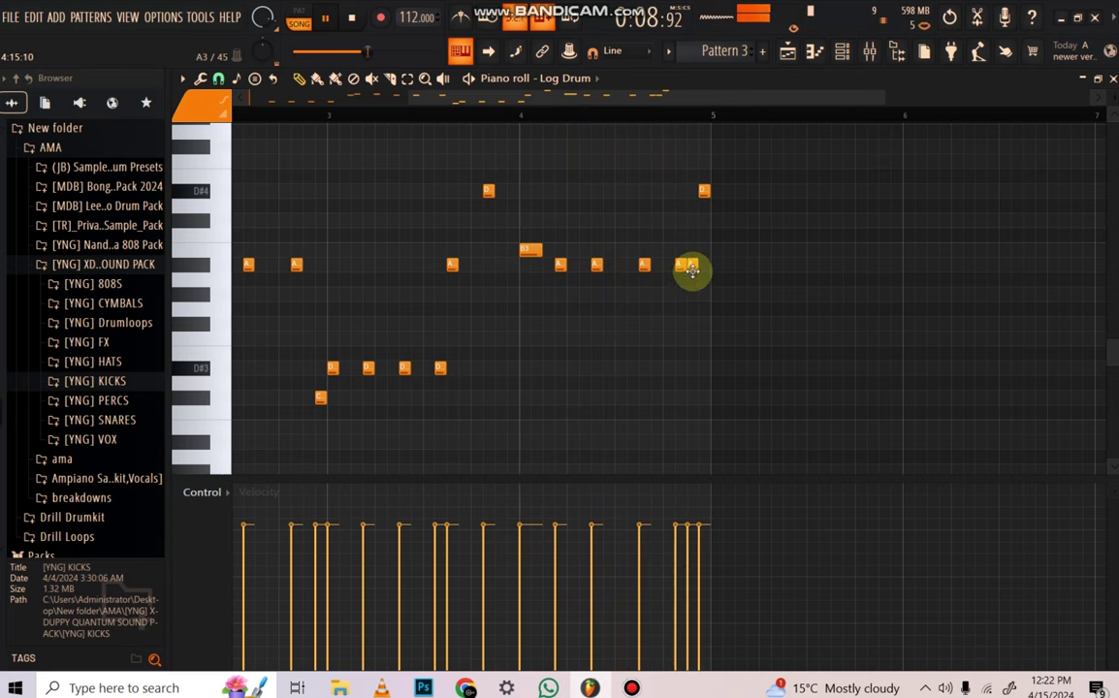
left_click_drag(706, 190, 695, 190)
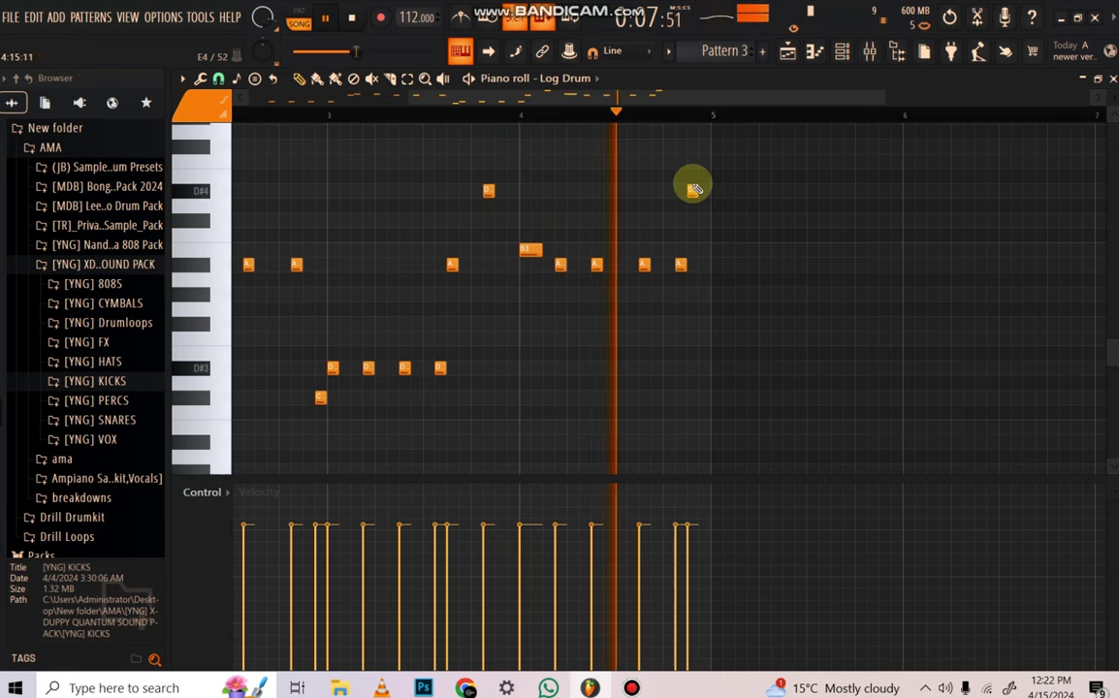
Reopen Pattern 3's Log Drum notes from the playlist and duplicate the whole four-bar bass line into bars 5 to 8
left_click(786, 53)
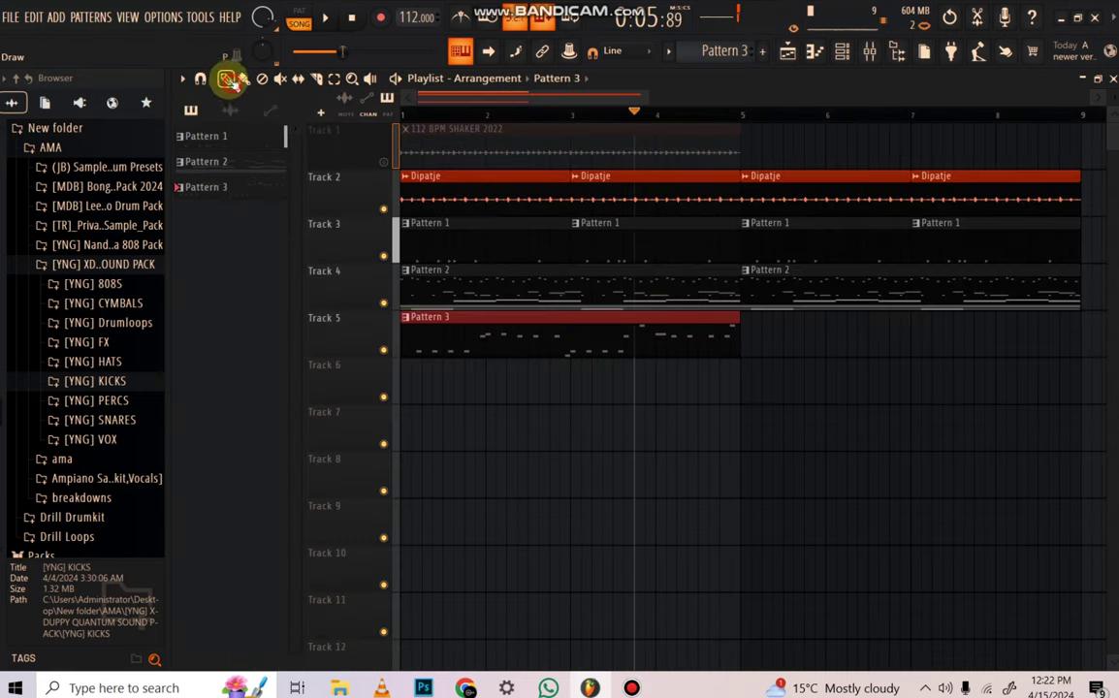
double_click(497, 324)
scroll(440, 122, "down", 3)
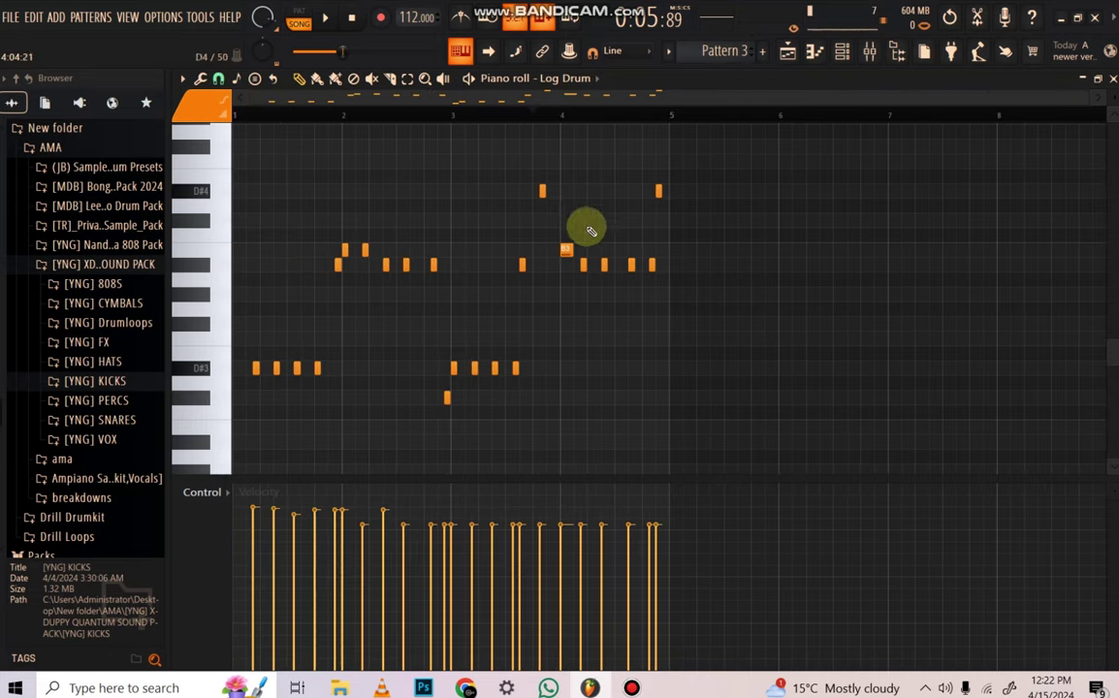
key("ctrl+a")
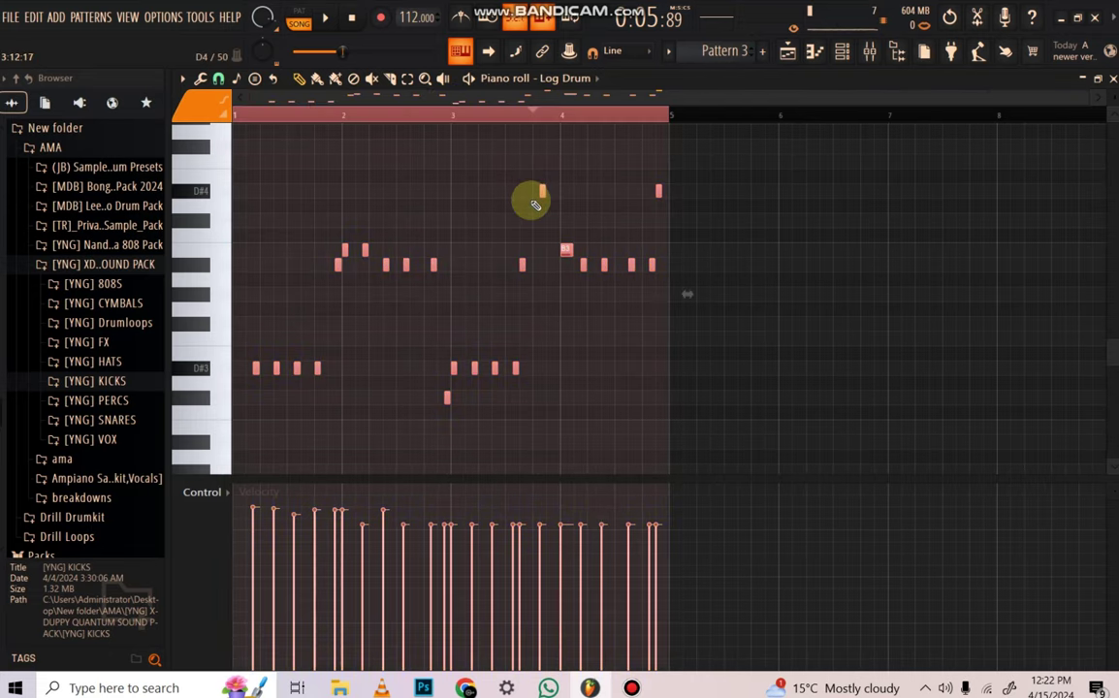
key("ctrl+b")
Add short low D#2 hits at steps 6, 9 and 12 of bar 5 and play the section back
scroll(829, 320, "down", 3)
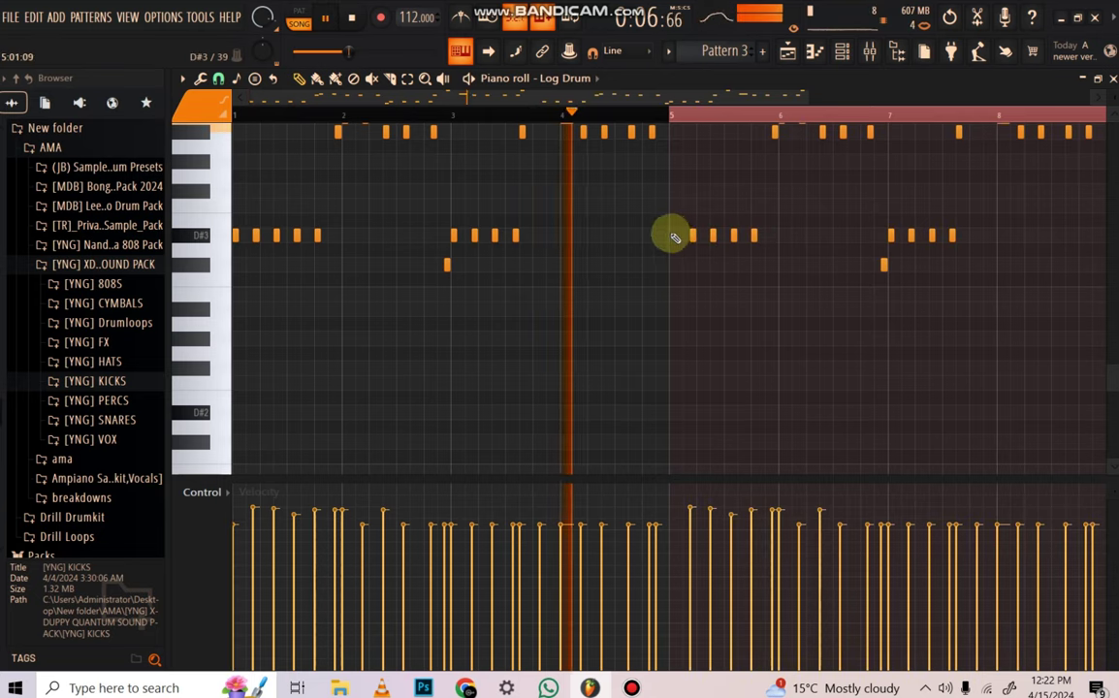
scroll(727, 118, "up", 3)
scroll(727, 118, "up", 1)
key("space")
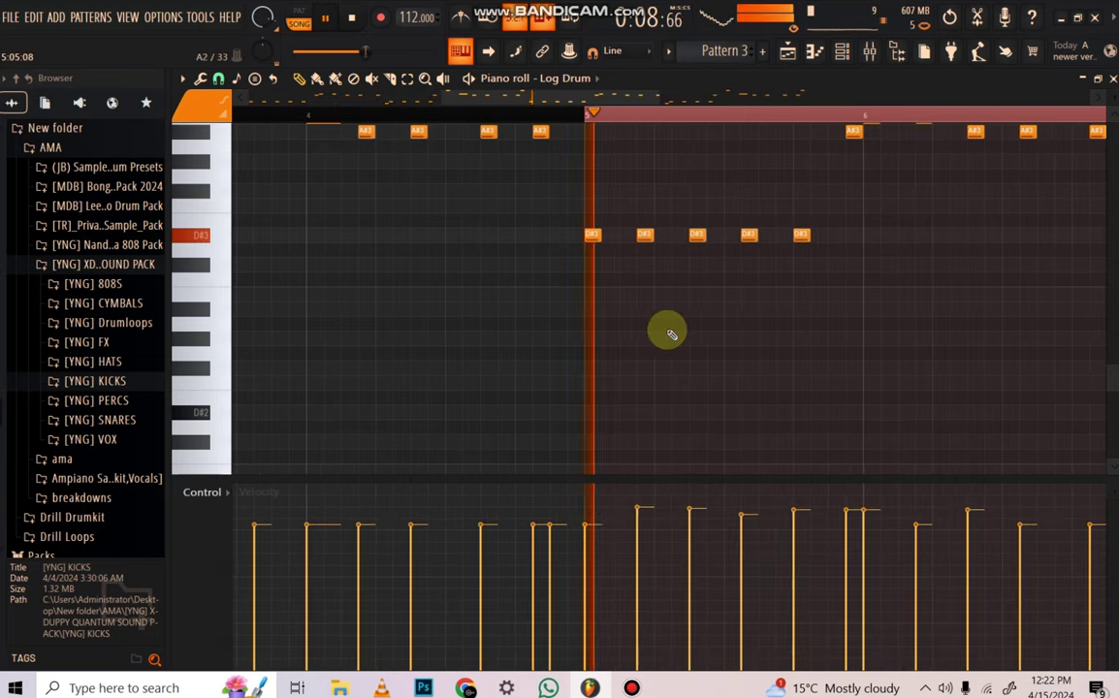
scroll(661, 175, "down", 2)
scroll(678, 176, "up", 1)
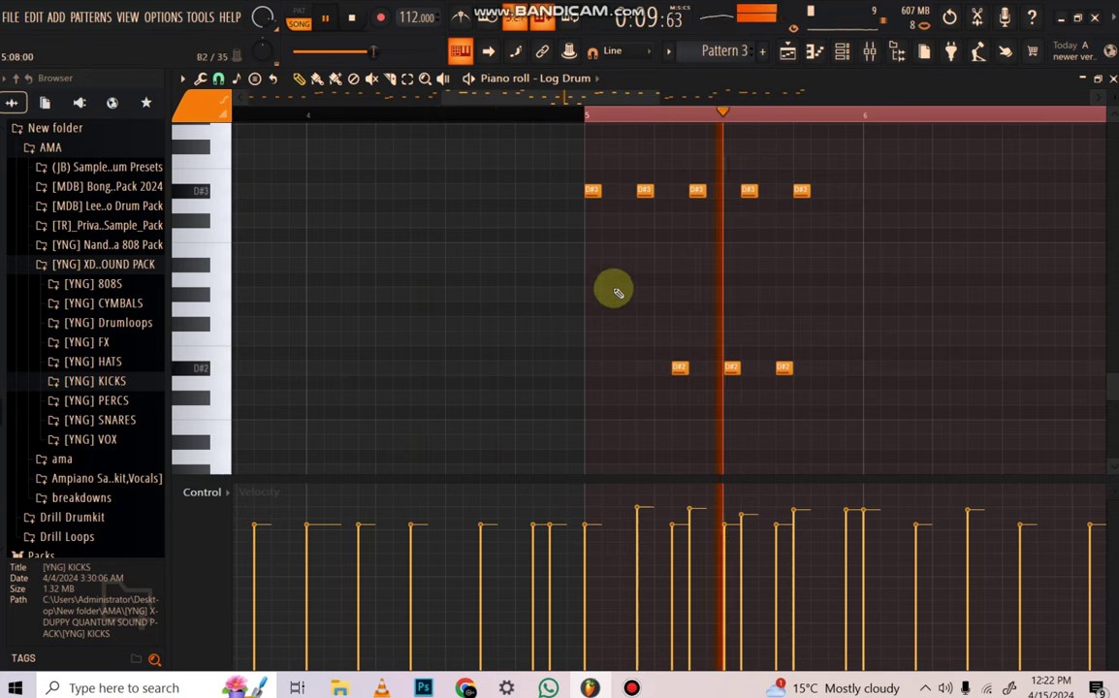
left_click(558, 107)
scroll(877, 265, "up", 3)
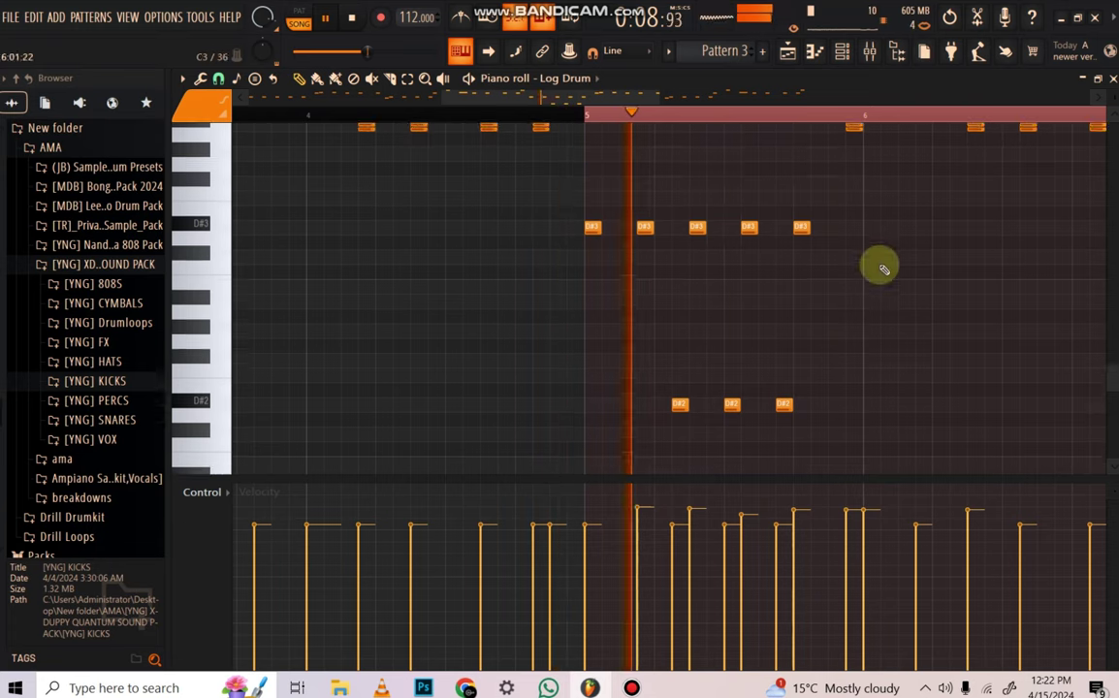
Add short hits: G#3 at bar 5 step 15 and bar 6 step 13, F#3 at bar 7 step 15, and A#3 at bar 8 step 10
left_click(826, 160)
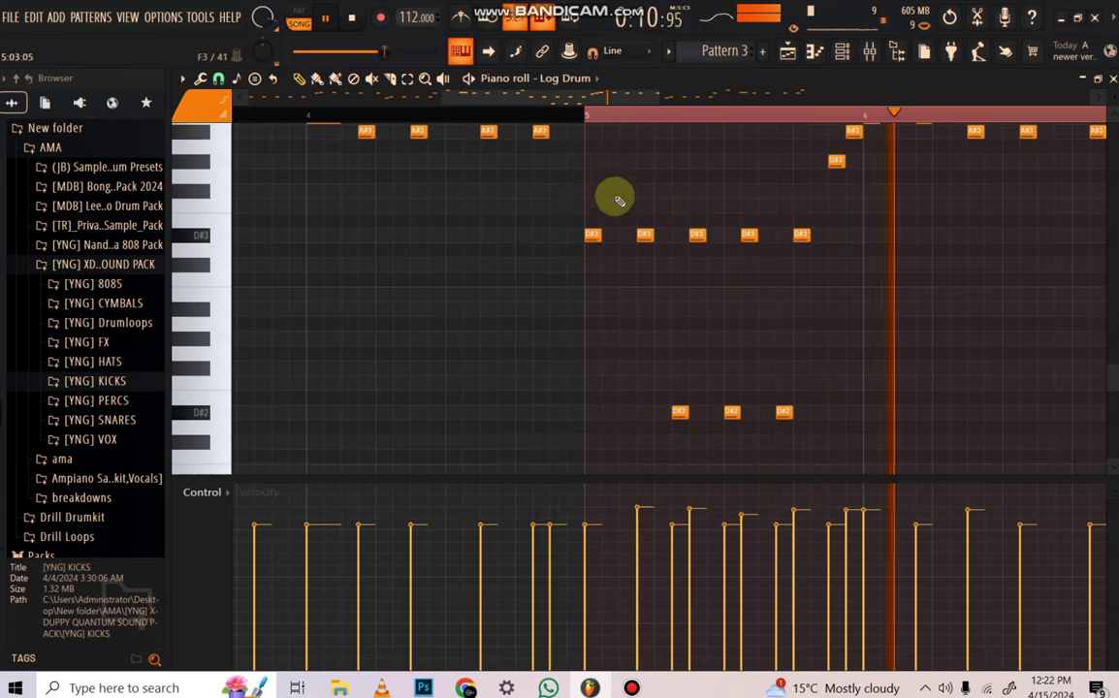
scroll(576, 114, "down", 1)
left_click(576, 114)
scroll(576, 114, "down", 2)
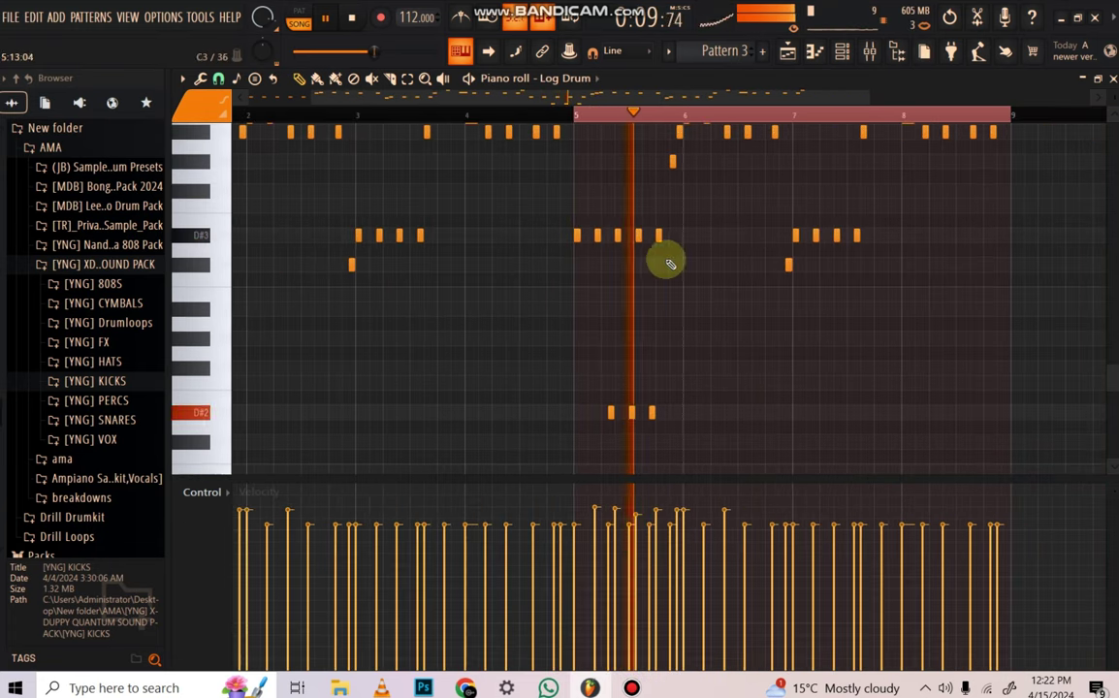
scroll(718, 243, "up", 4)
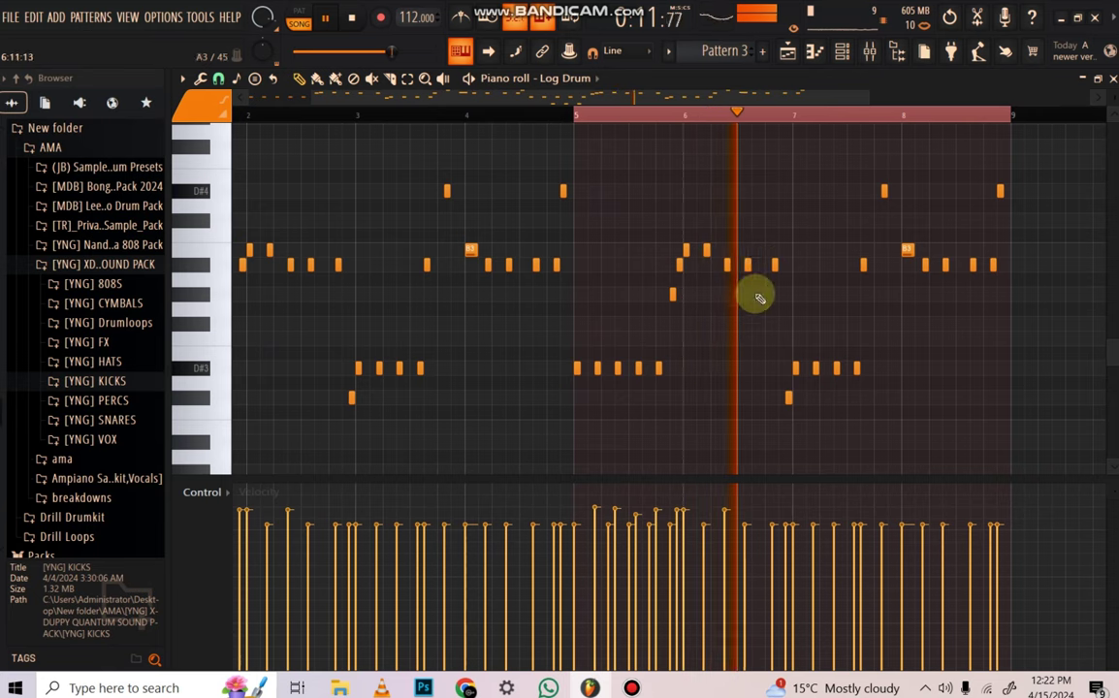
left_click(764, 295)
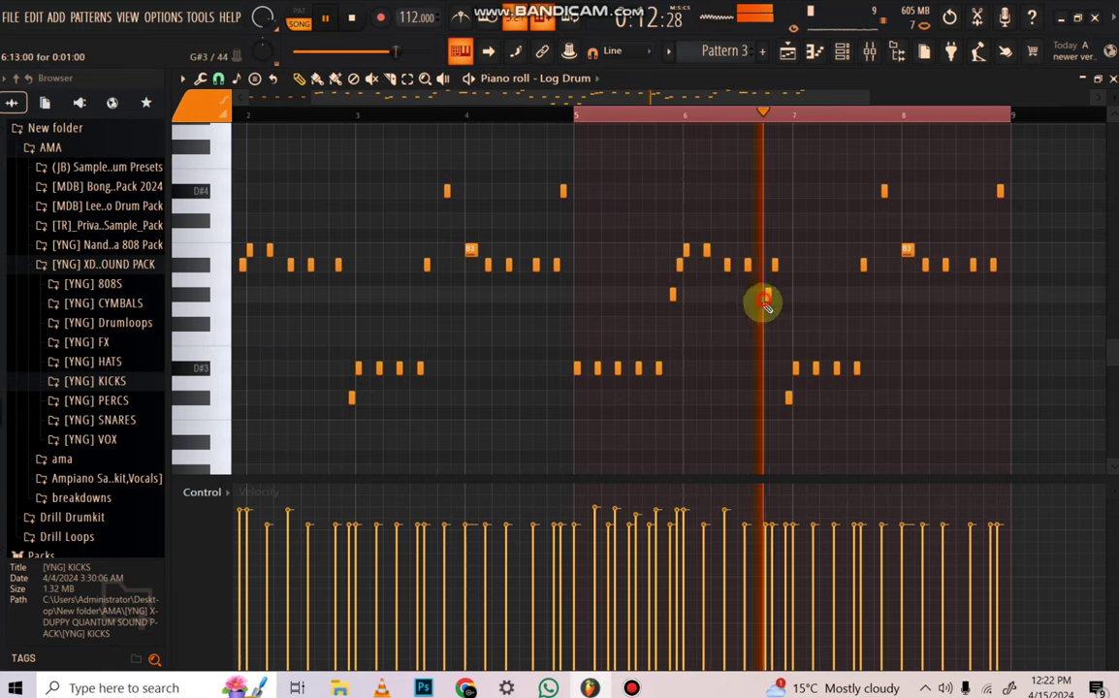
left_click(886, 324)
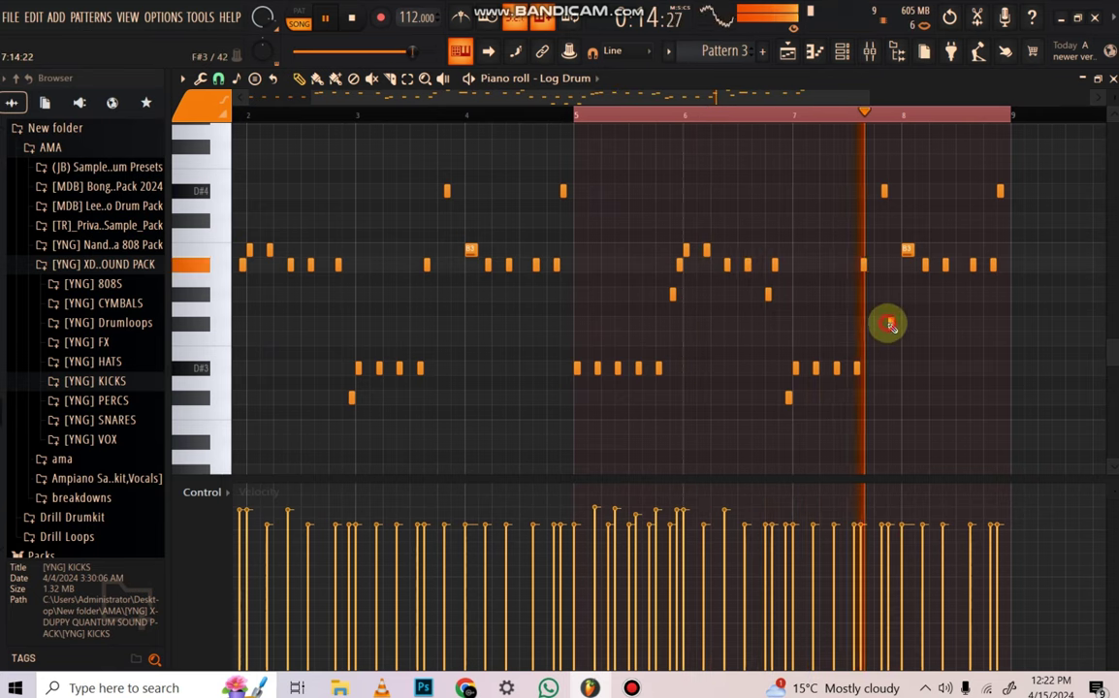
left_click(967, 263)
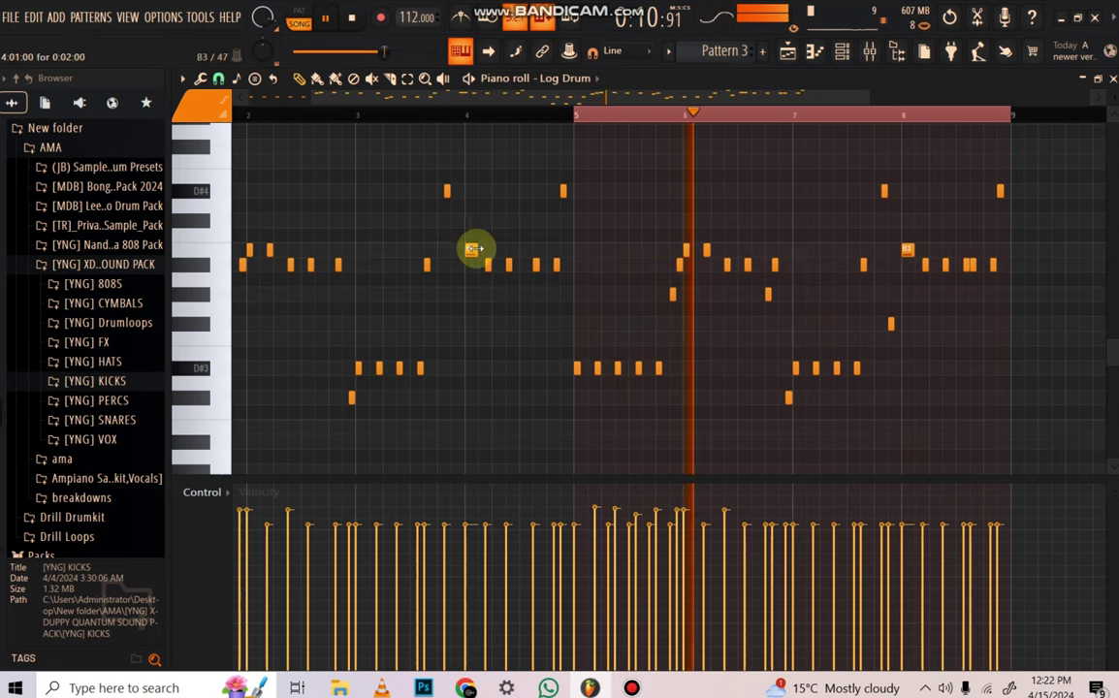
Load the "must use LOGDRUM" preset from MaxProduction's MP PRESETS Logdrum folder onto the Log Drum channel
left_click(842, 53)
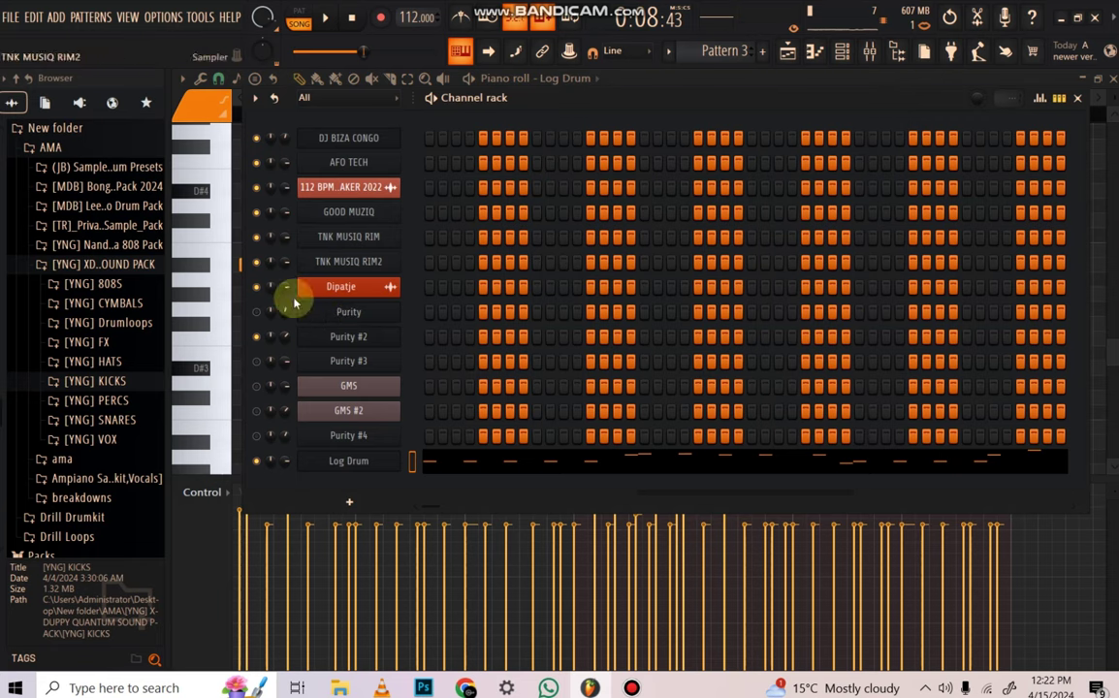
left_click(88, 274)
scroll(89, 336, "up", 4)
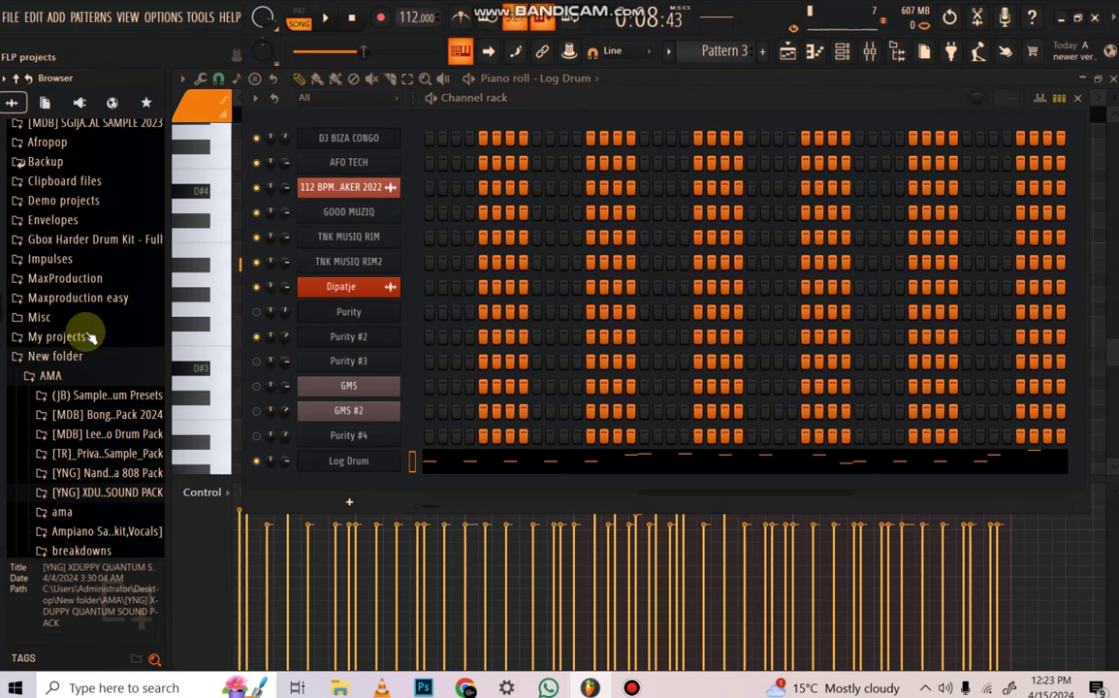
left_click(83, 359)
left_click(95, 299)
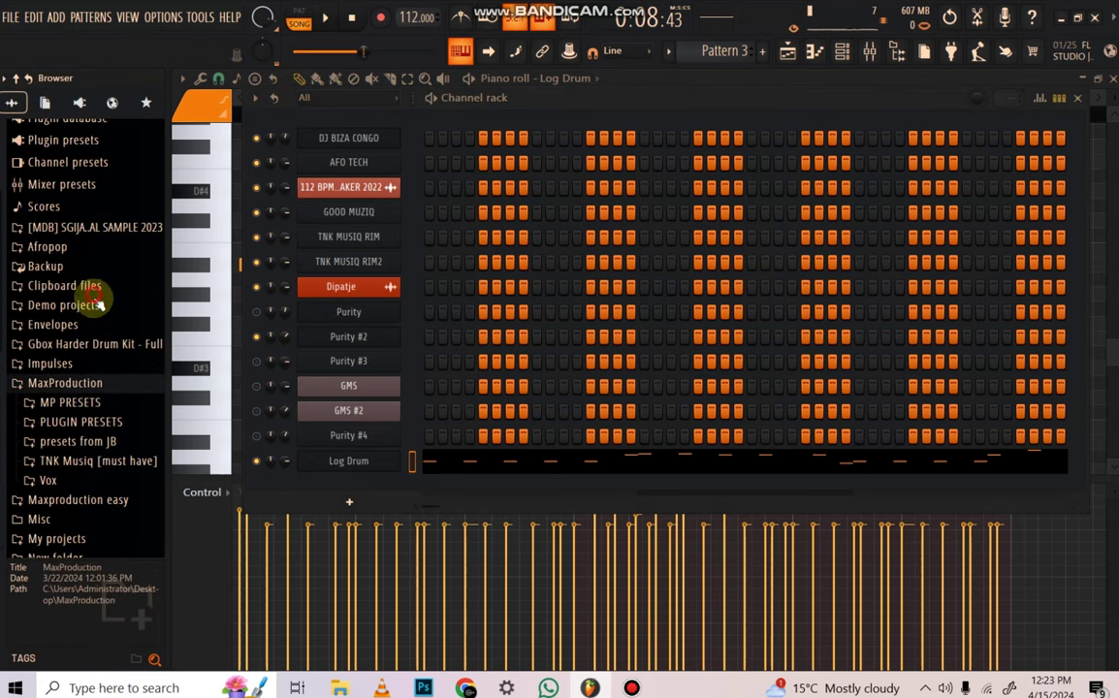
left_click(102, 403)
scroll(93, 393, "down", 2)
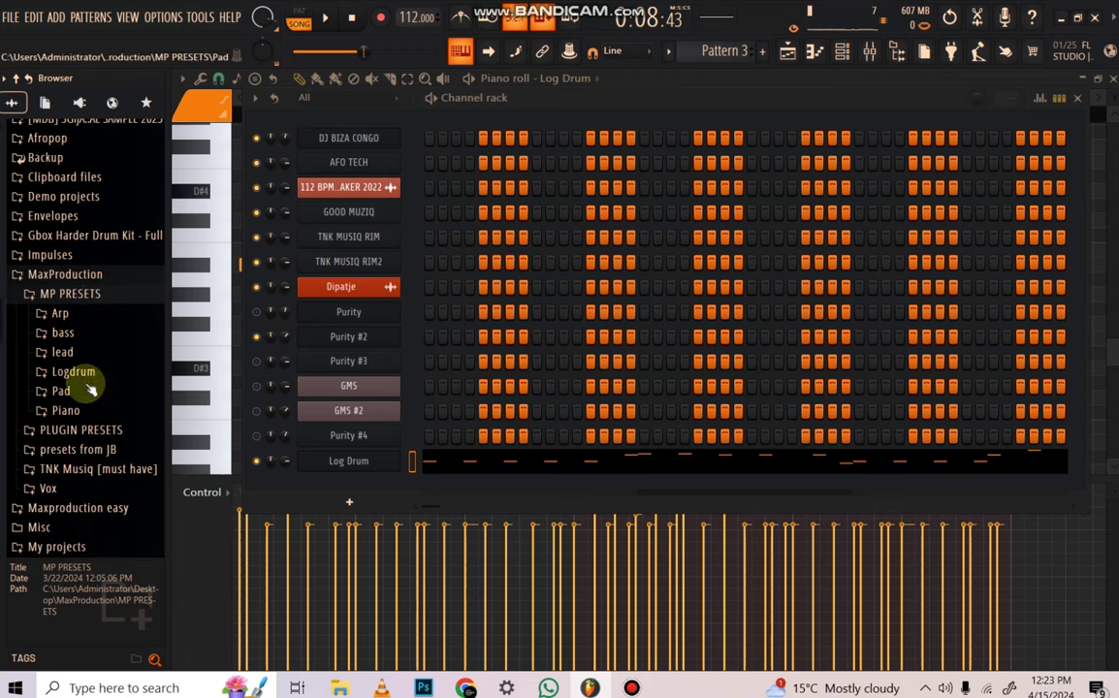
left_click(85, 374)
left_click_drag(111, 433, 361, 463)
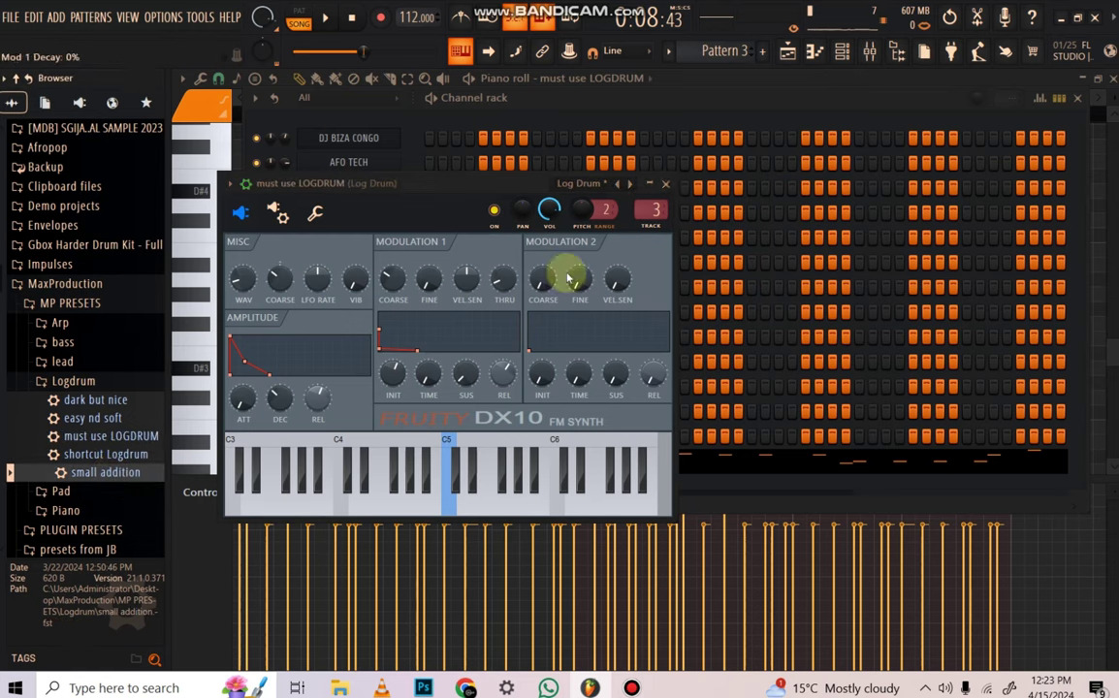
left_click(666, 185)
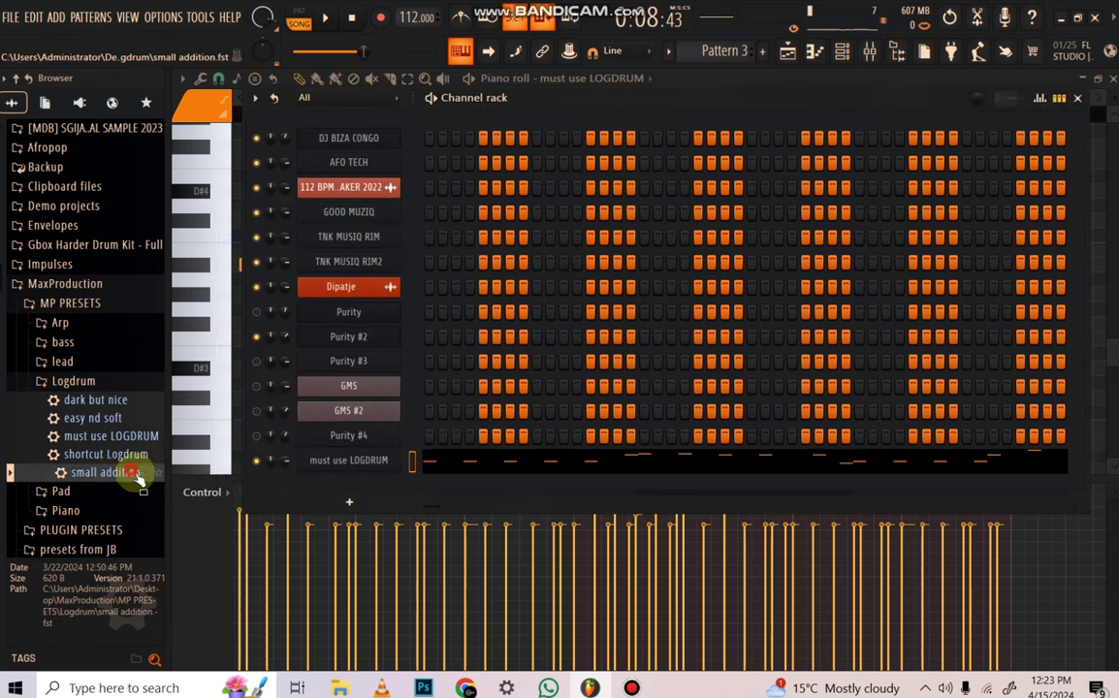
Add the "small addition" preset as a new channel and copy the must use LOGDRUM channel's notes into it
left_click_drag(138, 475, 301, 463)
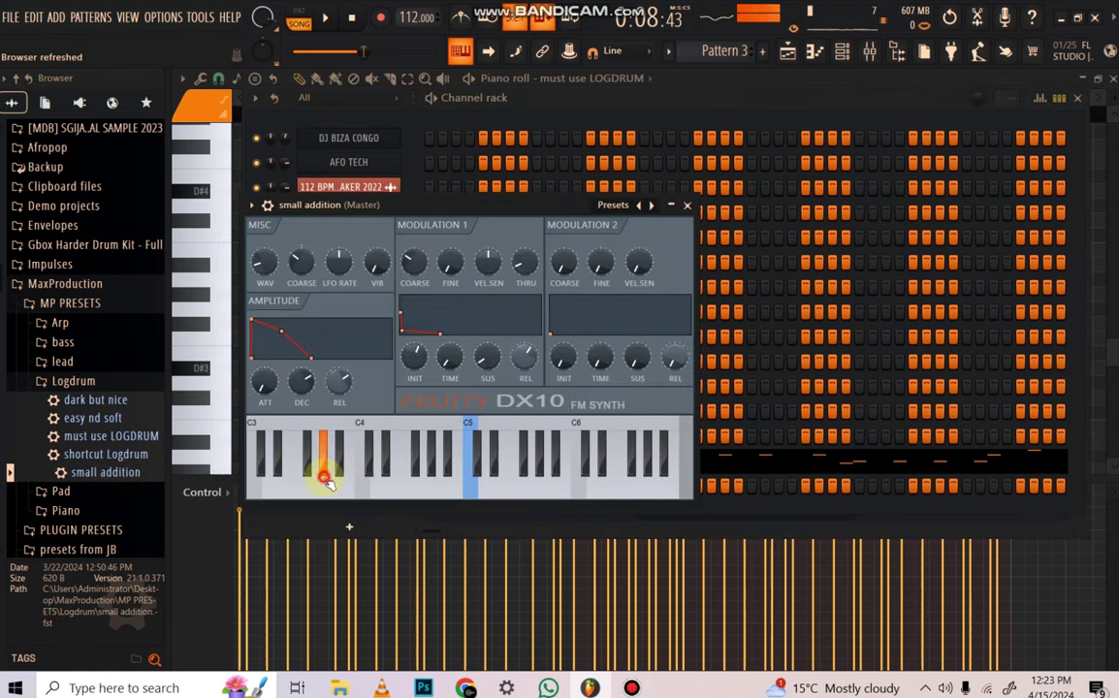
left_click(688, 206)
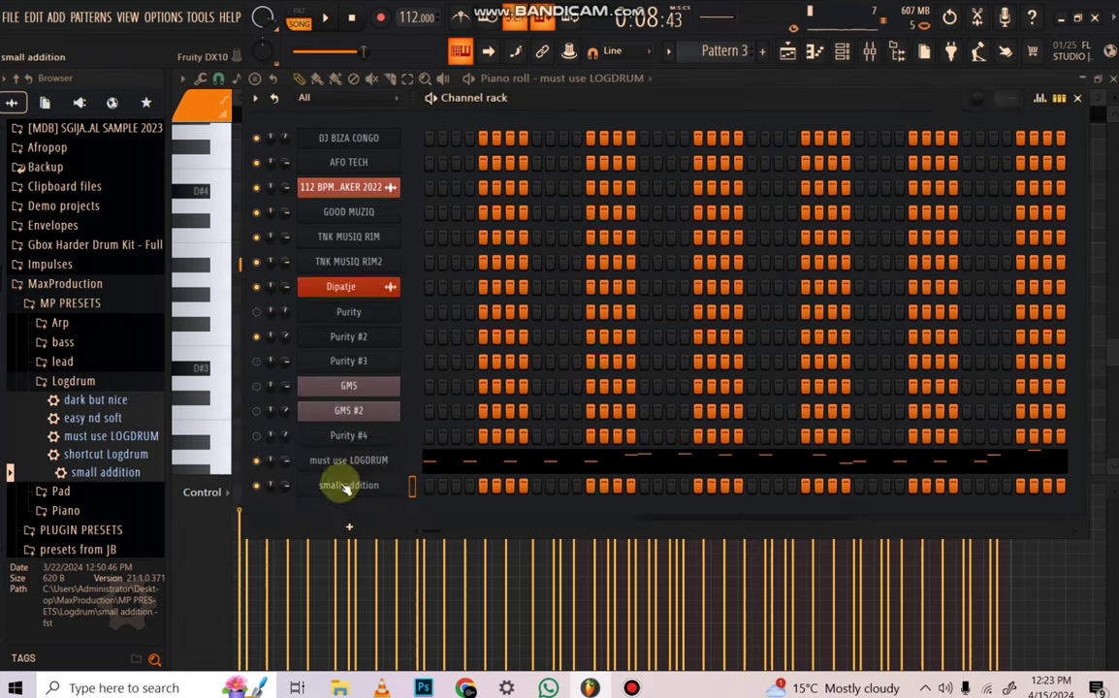
right_click(394, 462)
left_click(580, 465)
right_click(330, 485)
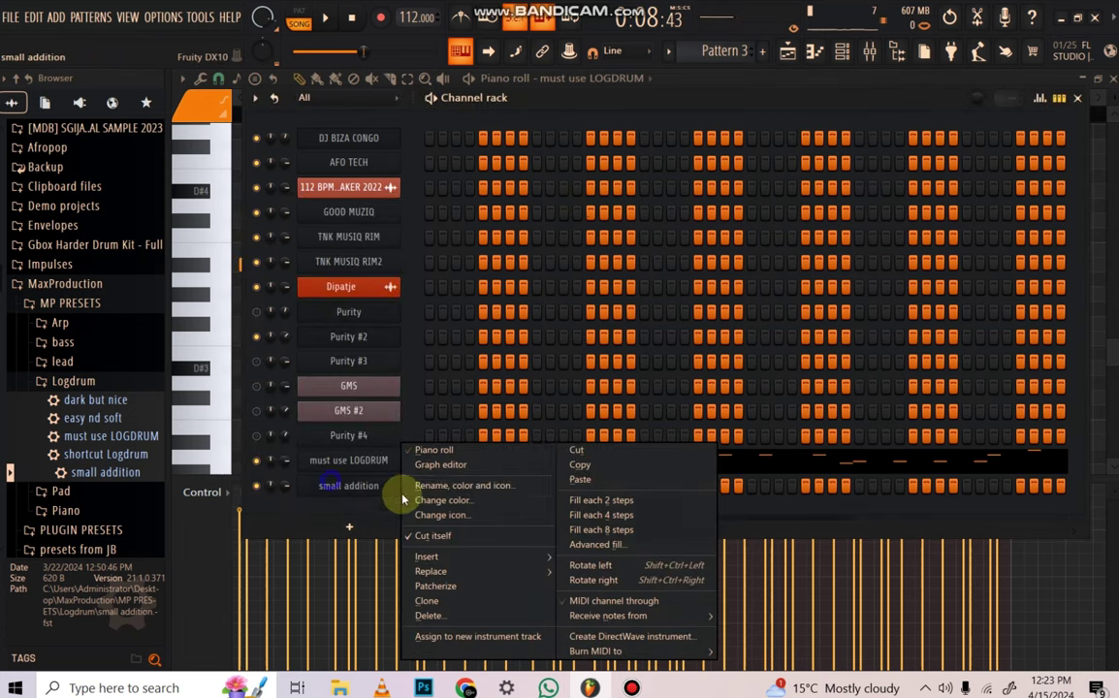
left_click(572, 480)
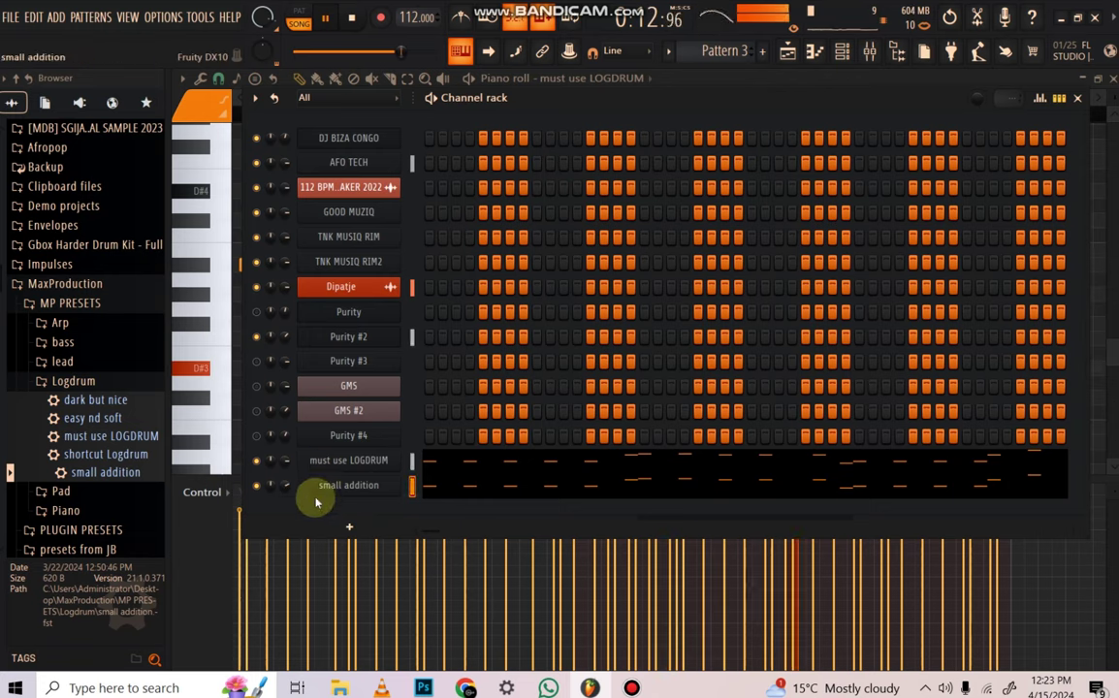
Add a new Fruity DX10 channel with the FM Sub preset
left_click(345, 526)
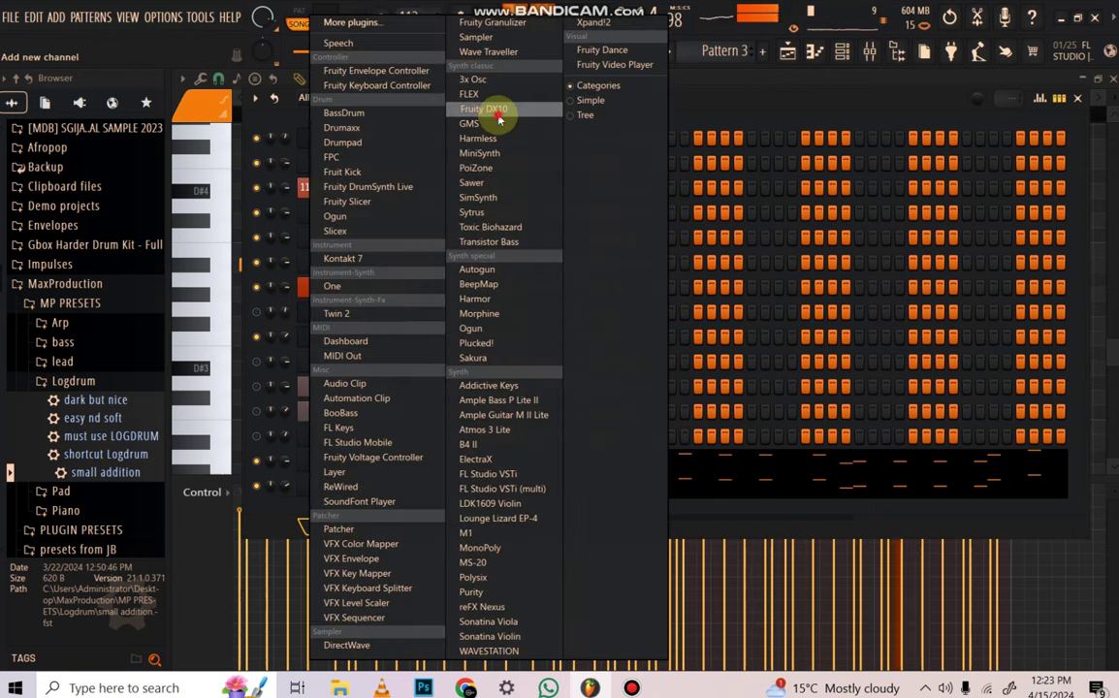
left_click(498, 115)
left_click(624, 229)
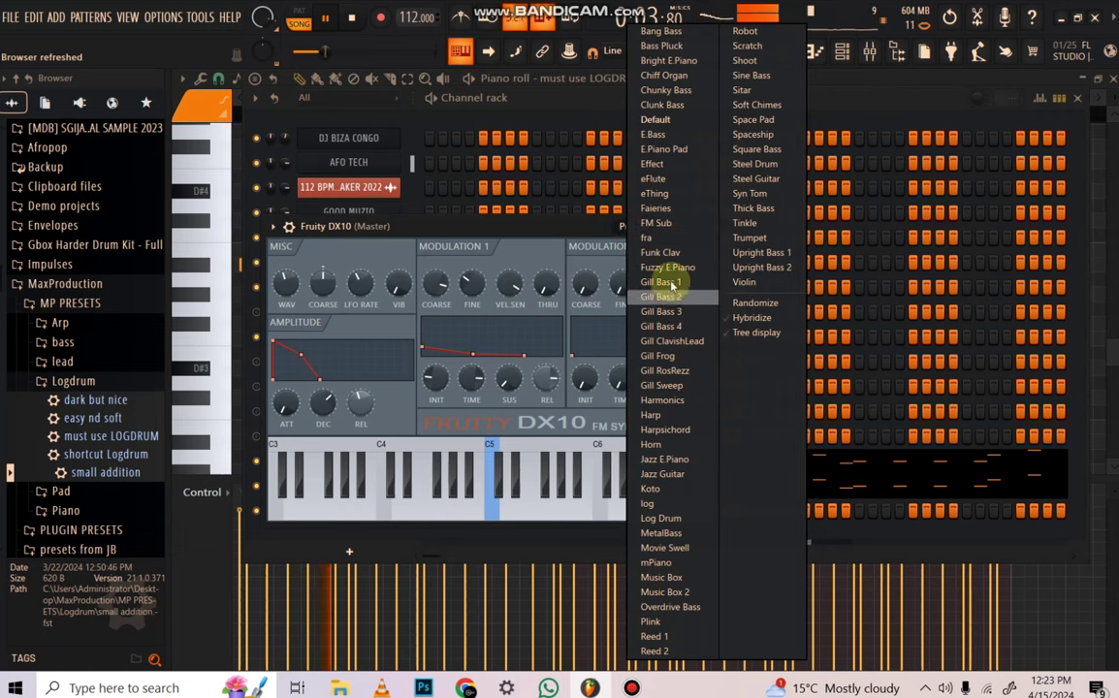
left_click(658, 223)
left_click(707, 226)
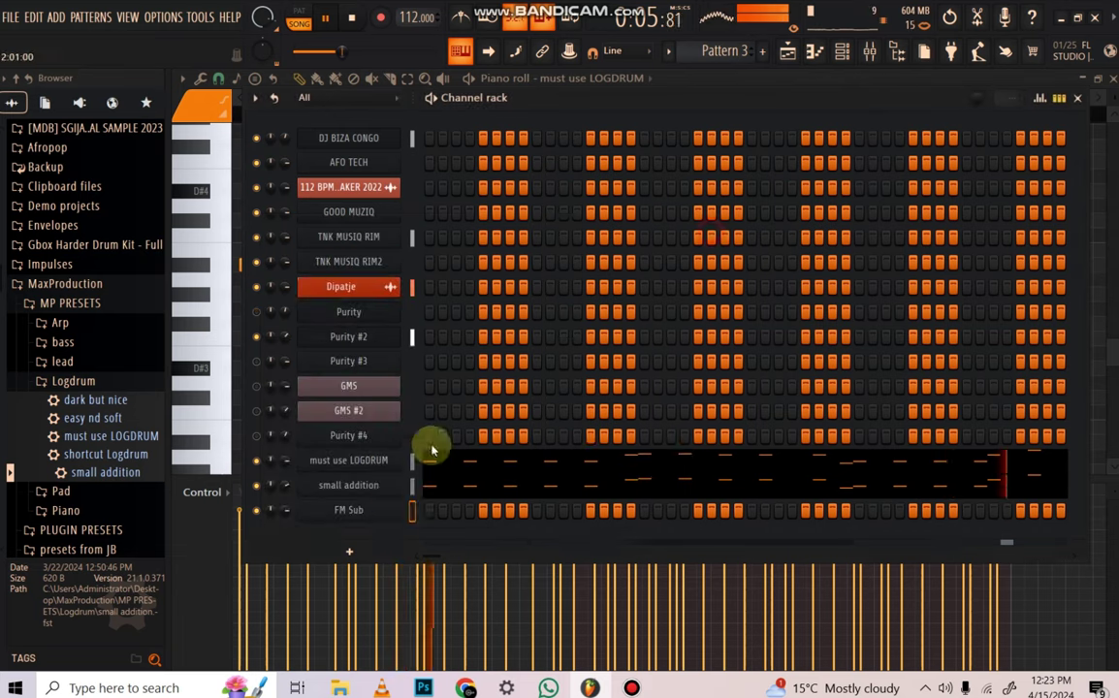
Copy the small addition channel's notes to the FM Sub channel and open FM Sub's piano roll
right_click(383, 487)
left_click(578, 465)
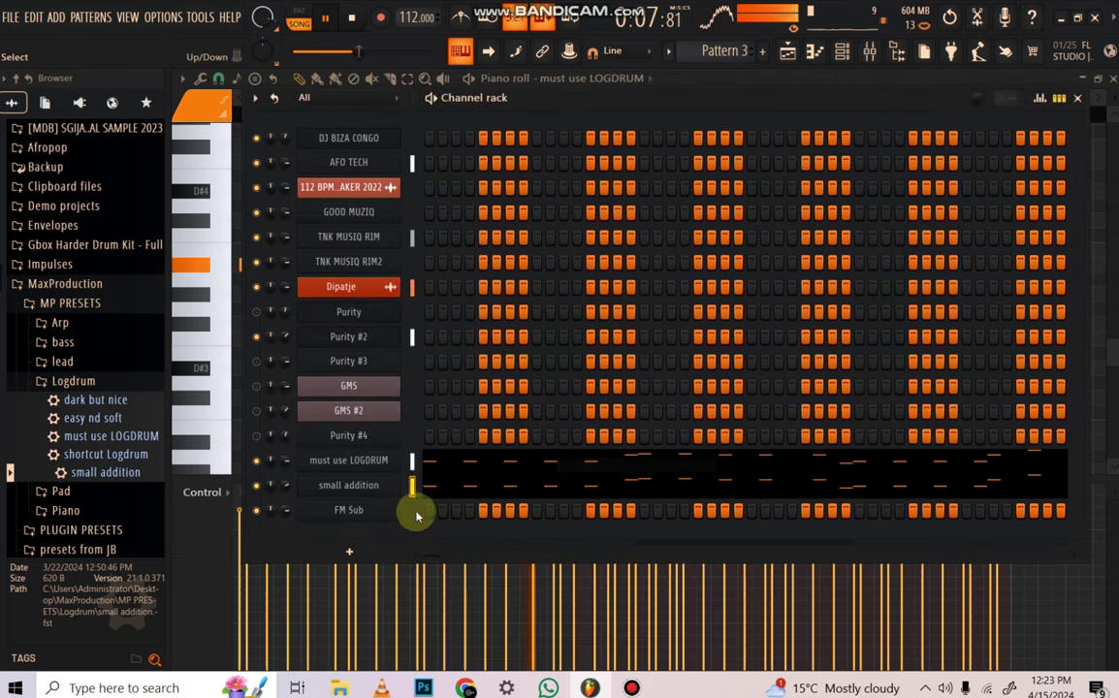
key("ctrl+v")
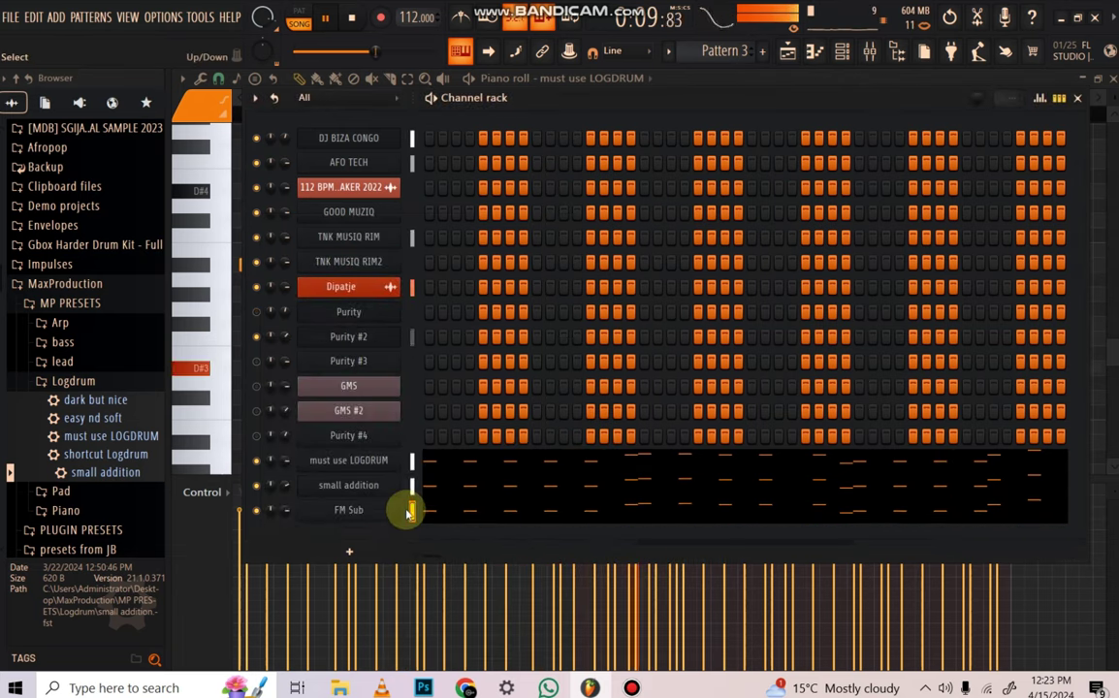
left_click(453, 518)
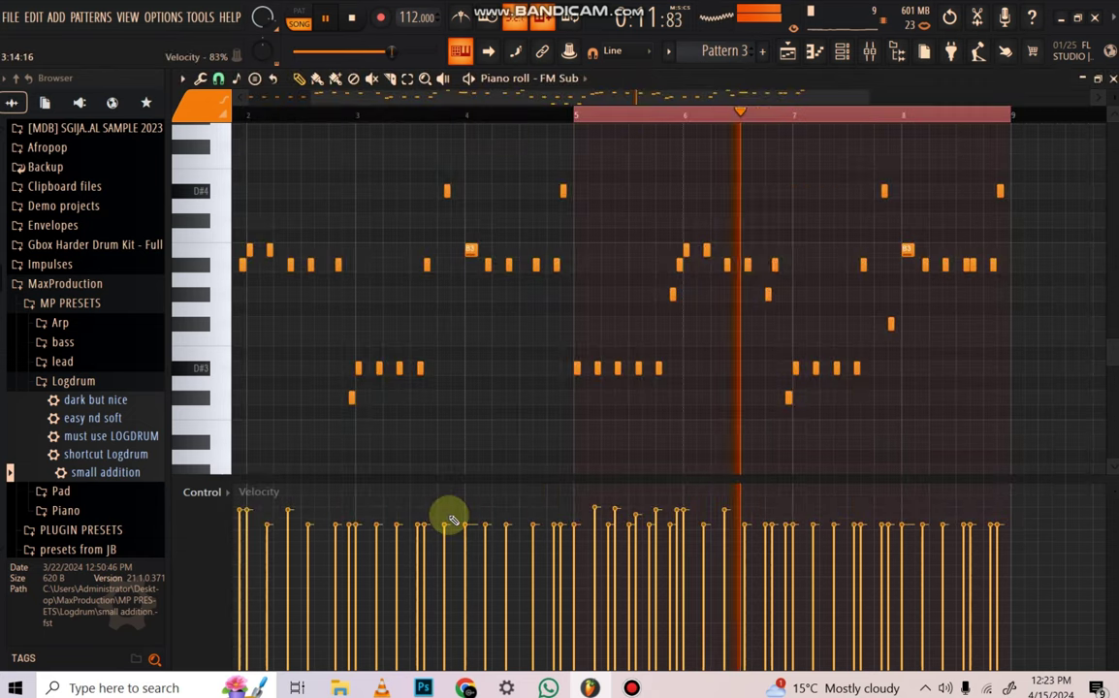
Lengthen the FM Sub notes toward their following notes with the piano roll's Articulator and accept the result
key("alt+shift+a")
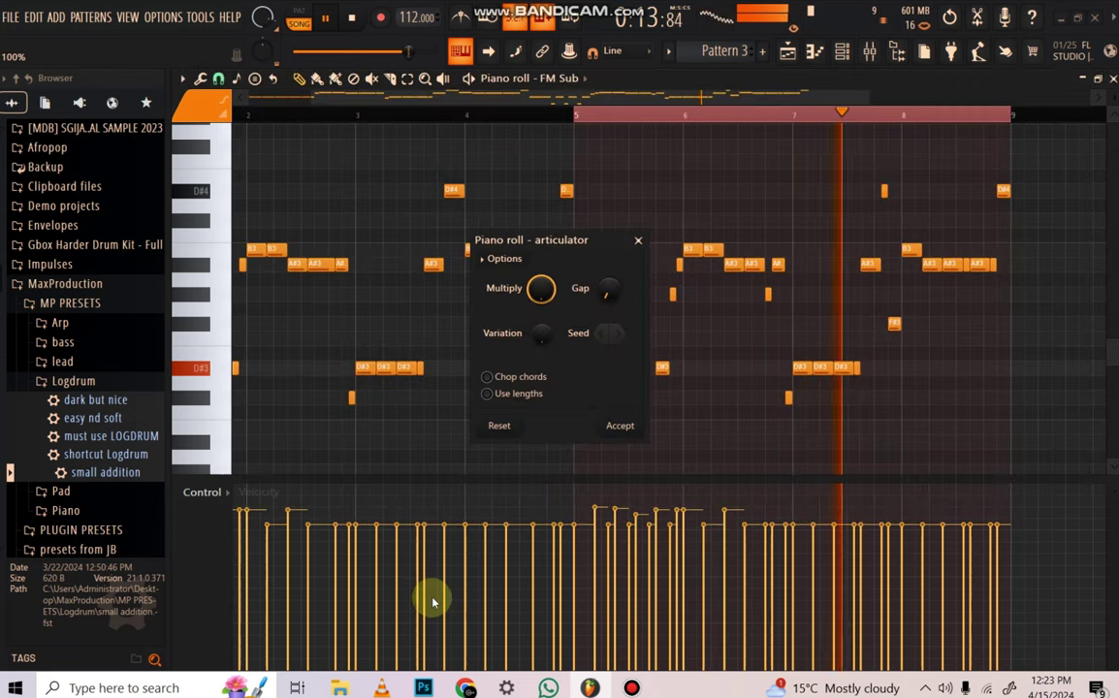
left_click(619, 425)
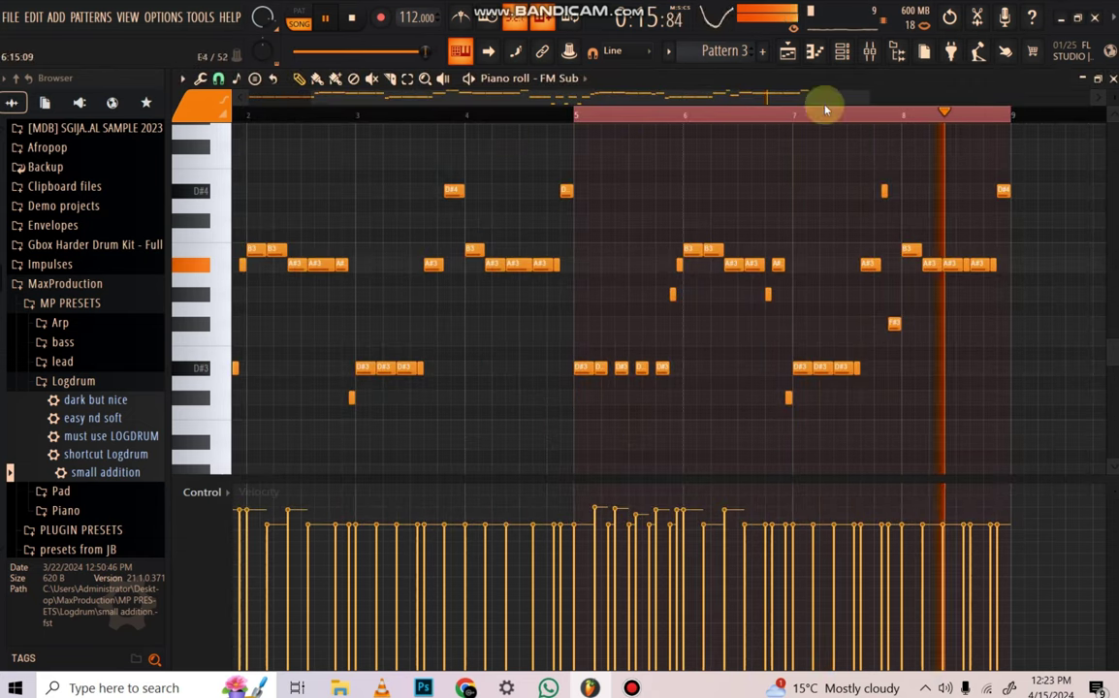
Switch from Pattern 3 to Pattern 2 and open Purity #2's piano roll with playback paused
left_click(841, 51)
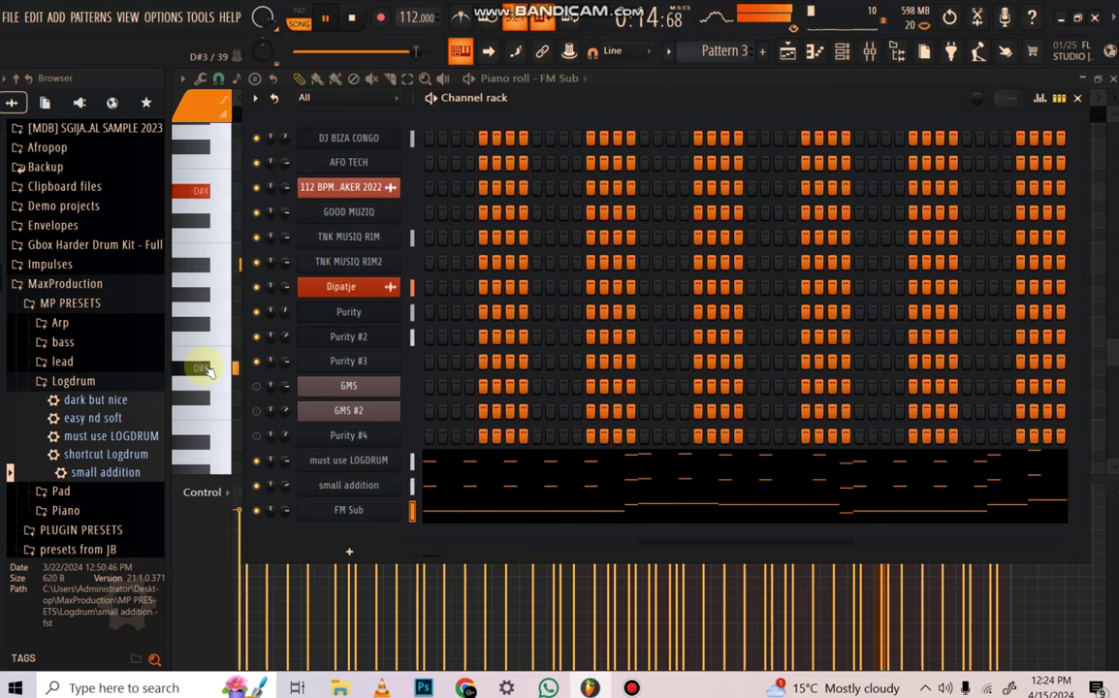
scroll(718, 52, "up", 2)
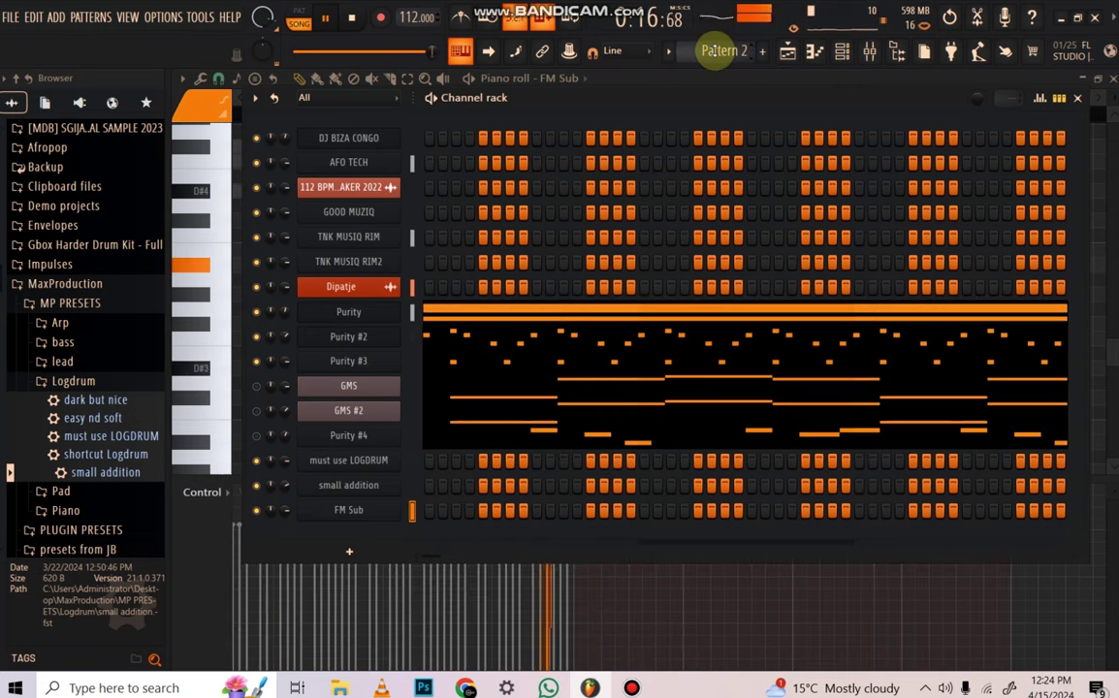
scroll(700, 56, "down", 1)
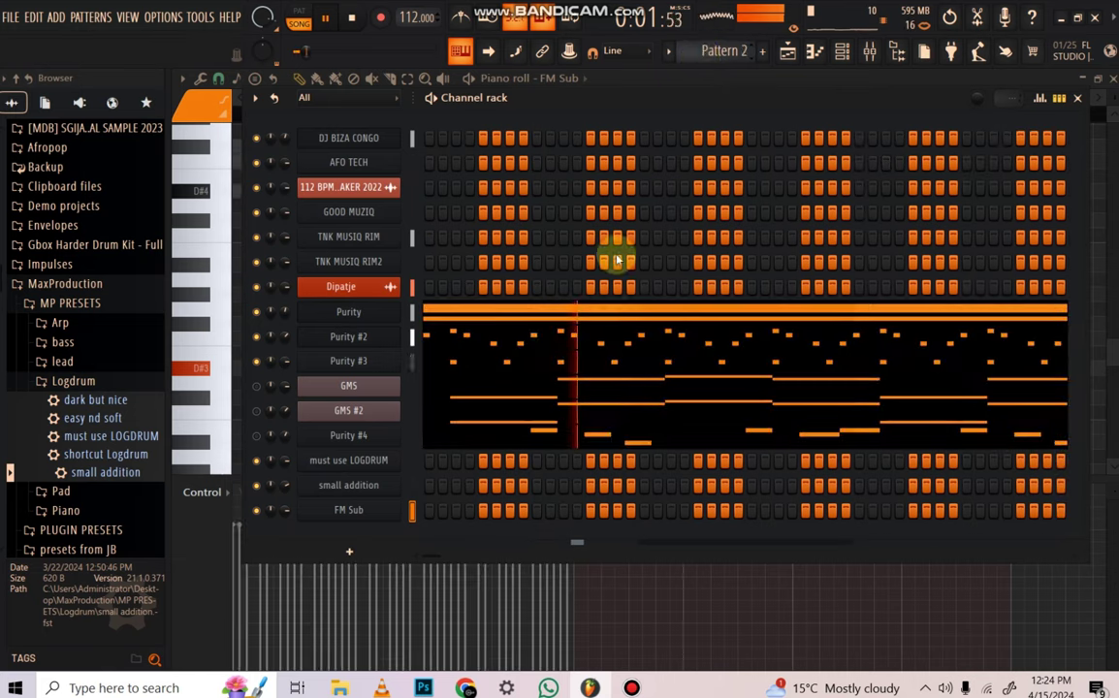
left_click(548, 345)
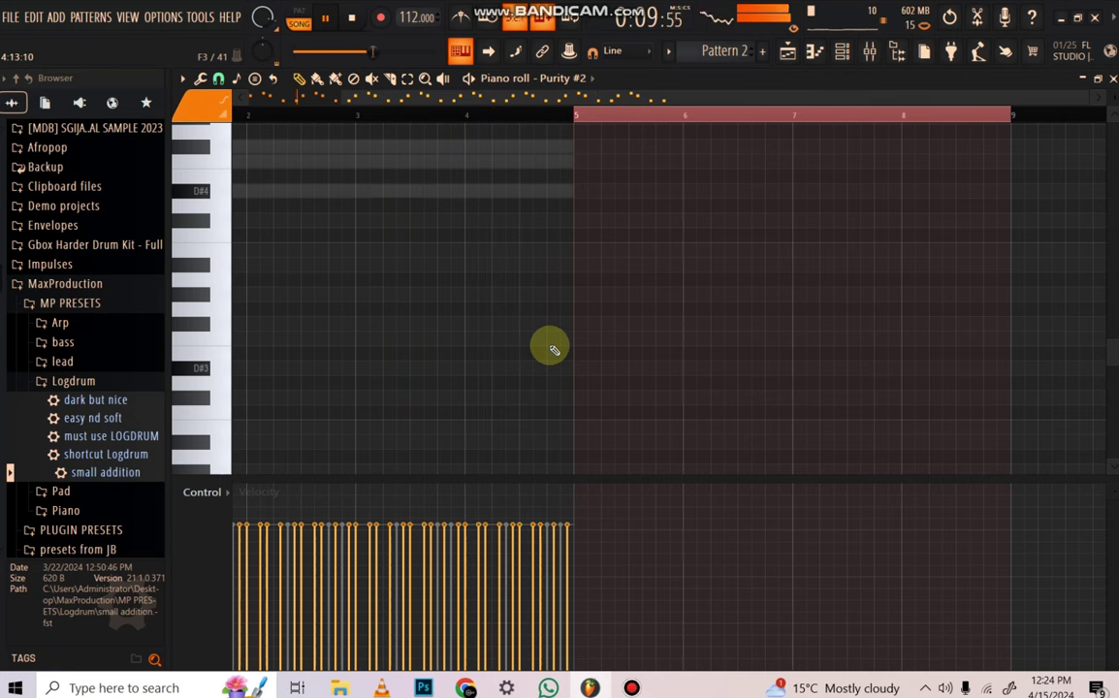
key("space")
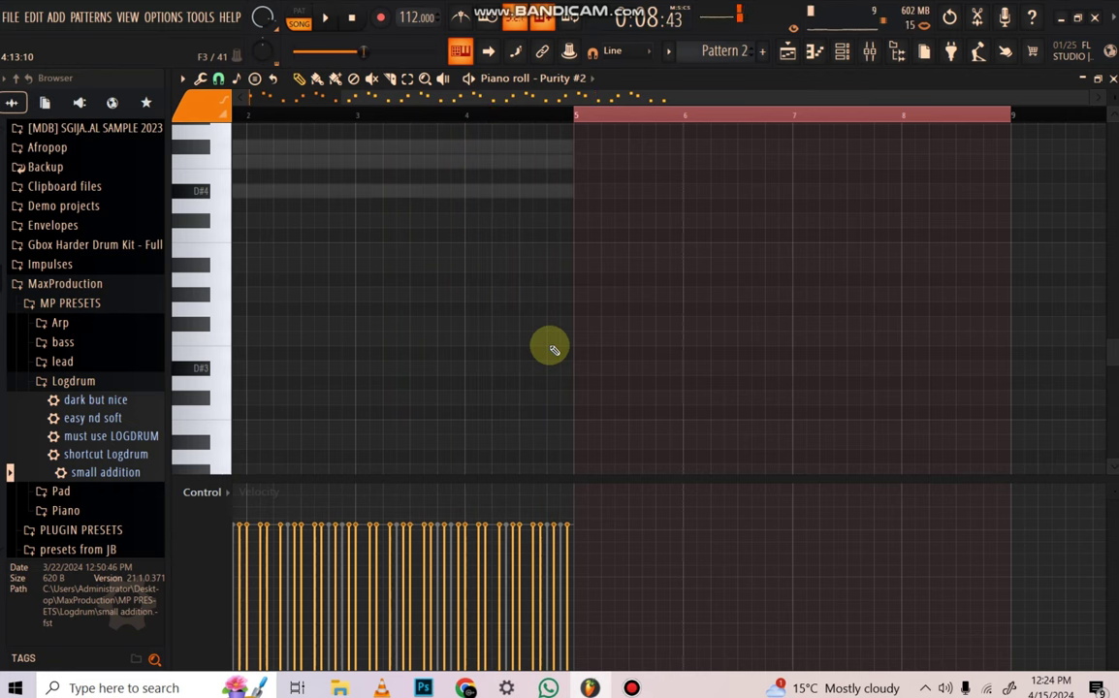